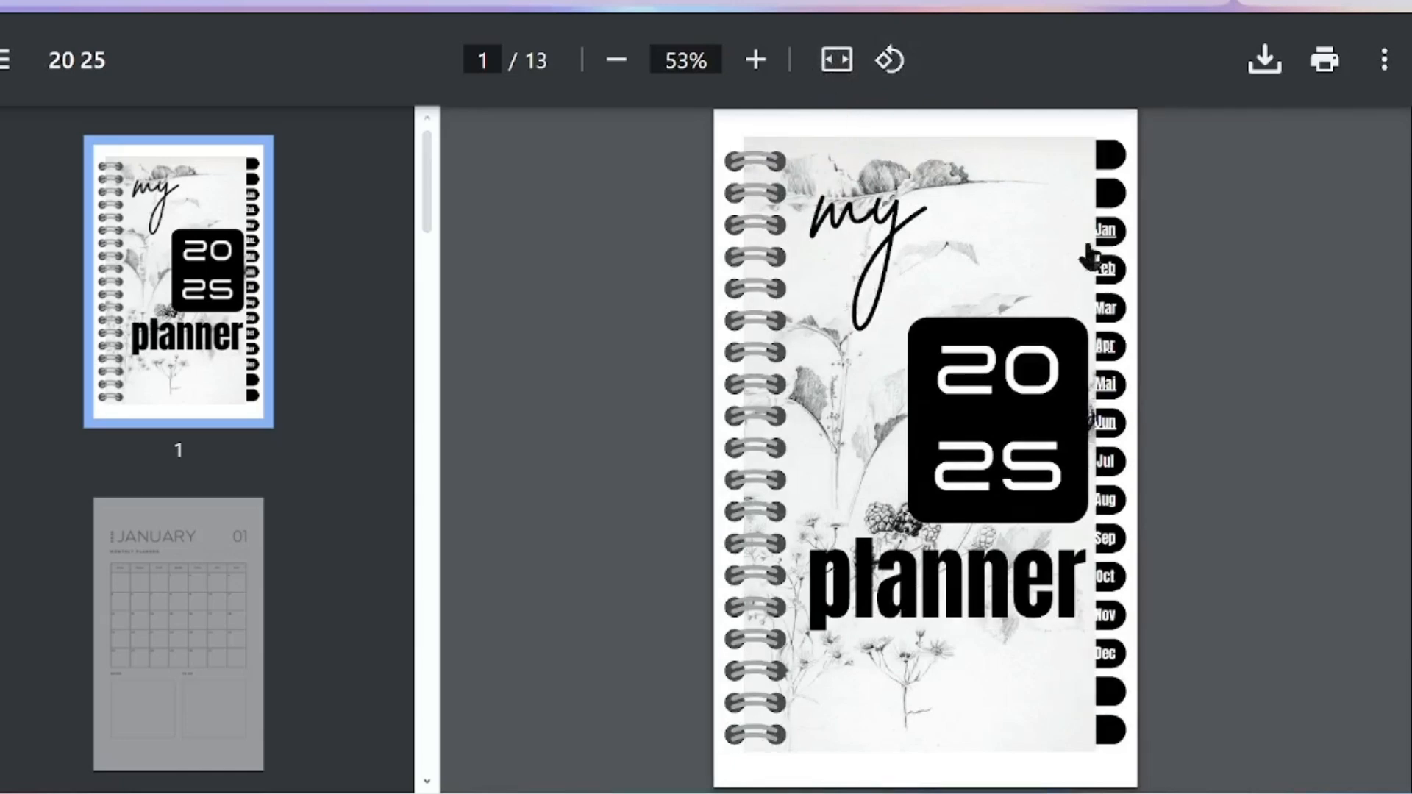
- Follow the Jan tab link in the finished planner PDF and return to its cover page
left_click(1105, 233)
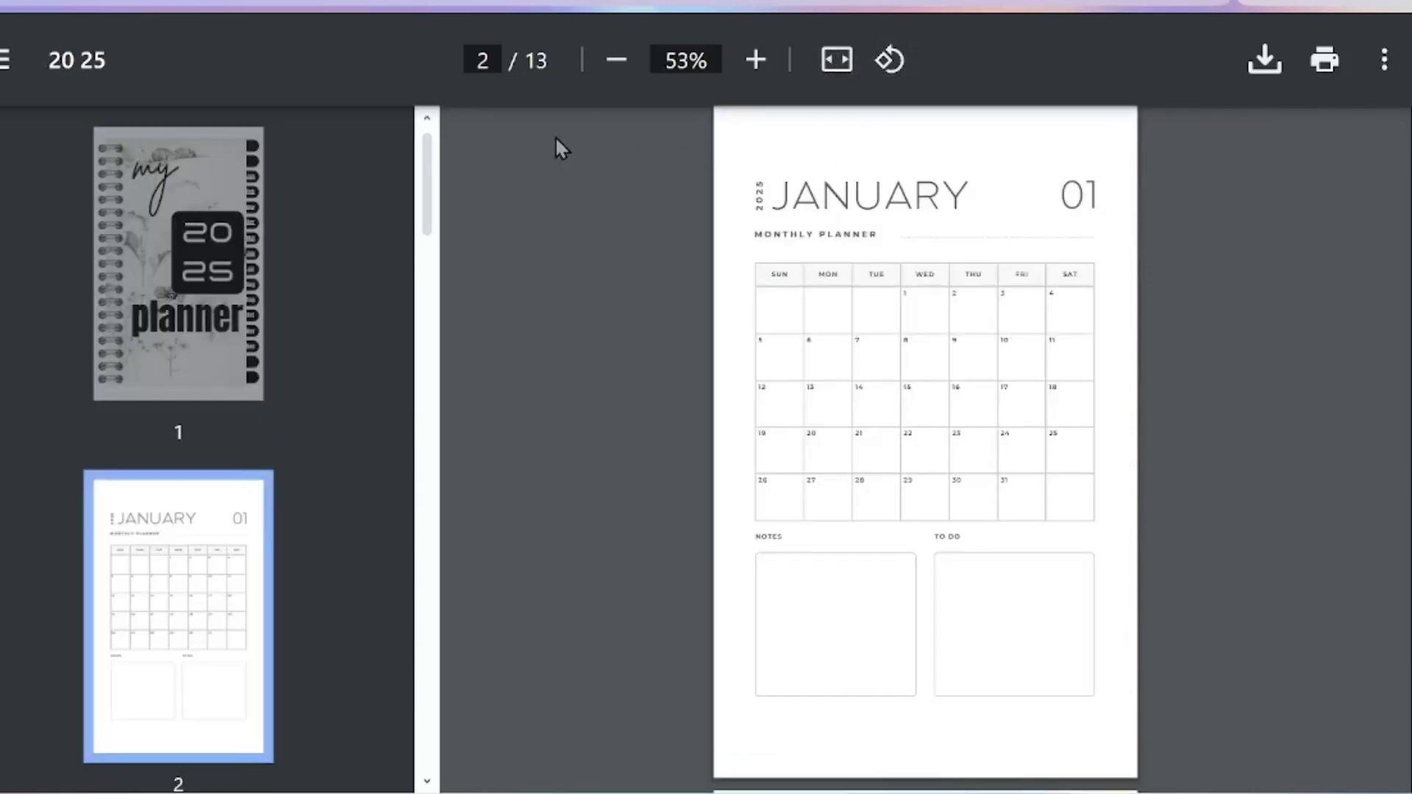
left_click(169, 364)
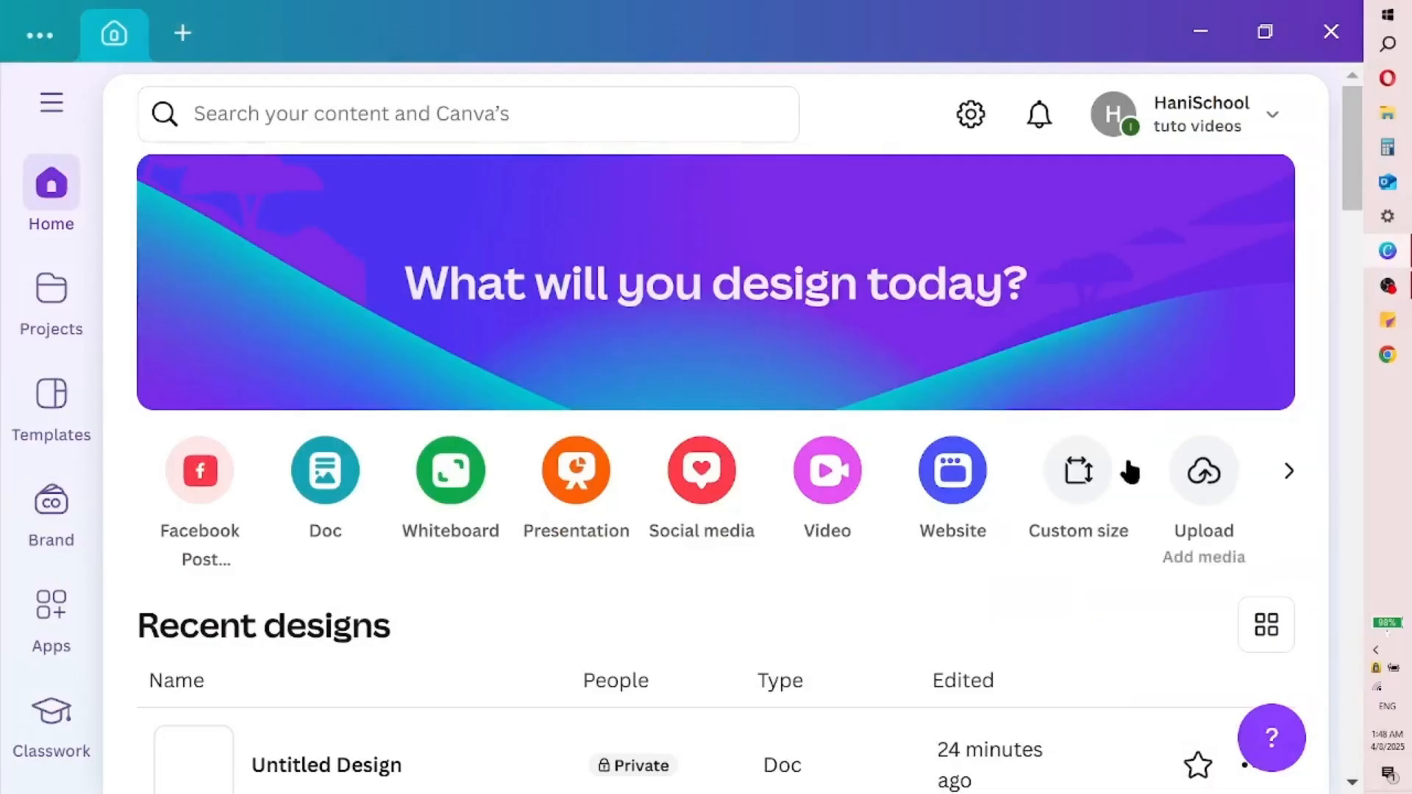
- Create a new custom-size design 5 in wide and 8 in high in Canva
left_click(1086, 483)
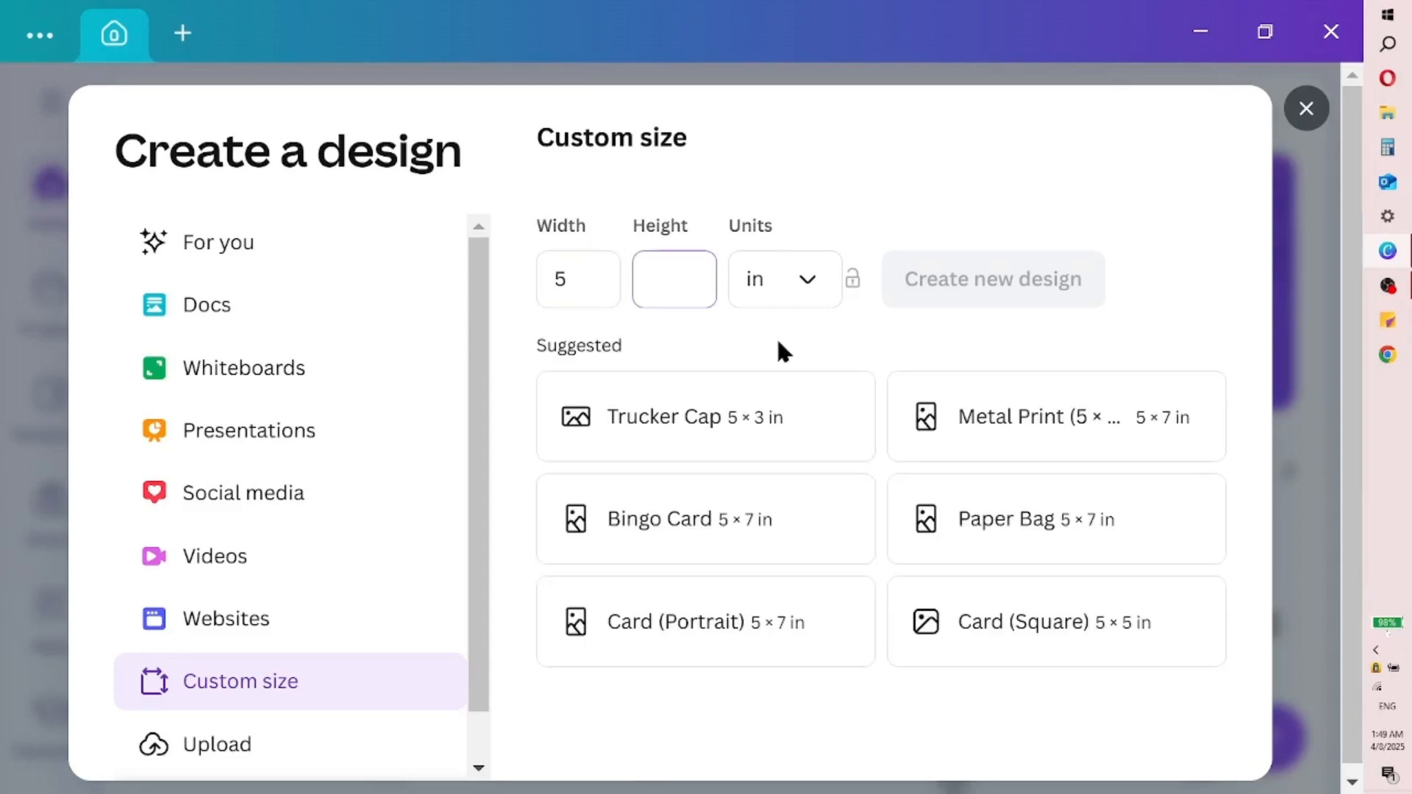
type("8")
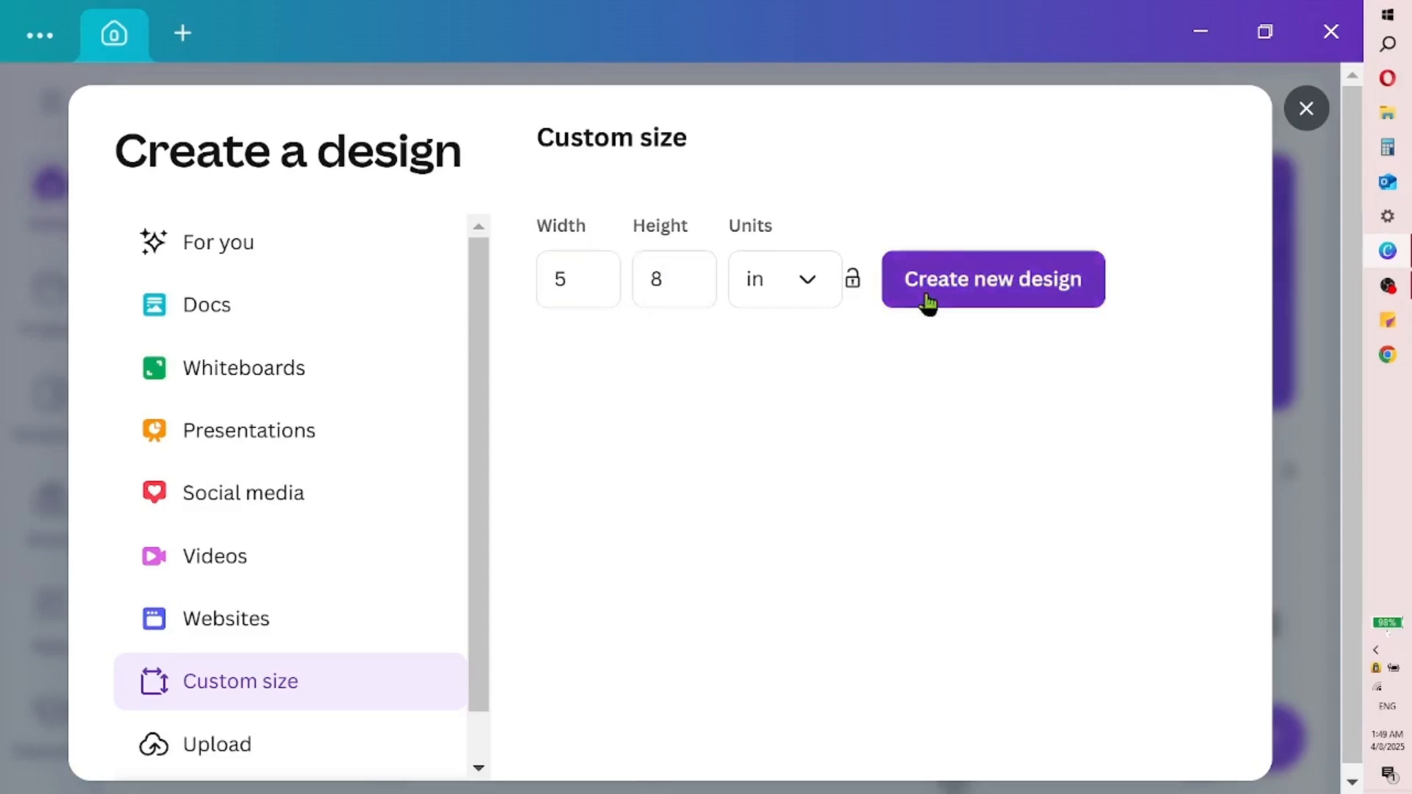
left_click(926, 303)
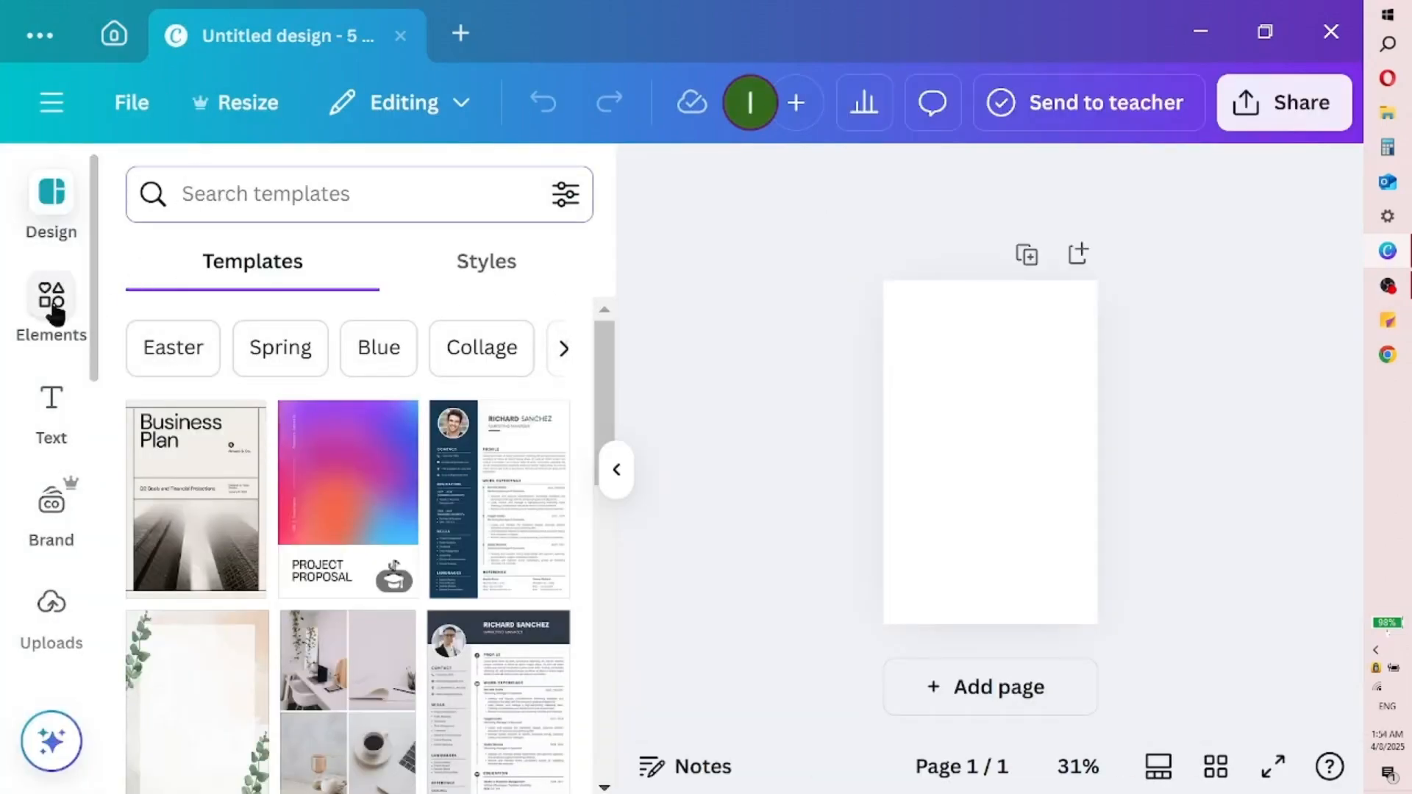
- Search the elements library for "daisy sketch"
left_click(55, 313)
left_click(230, 200)
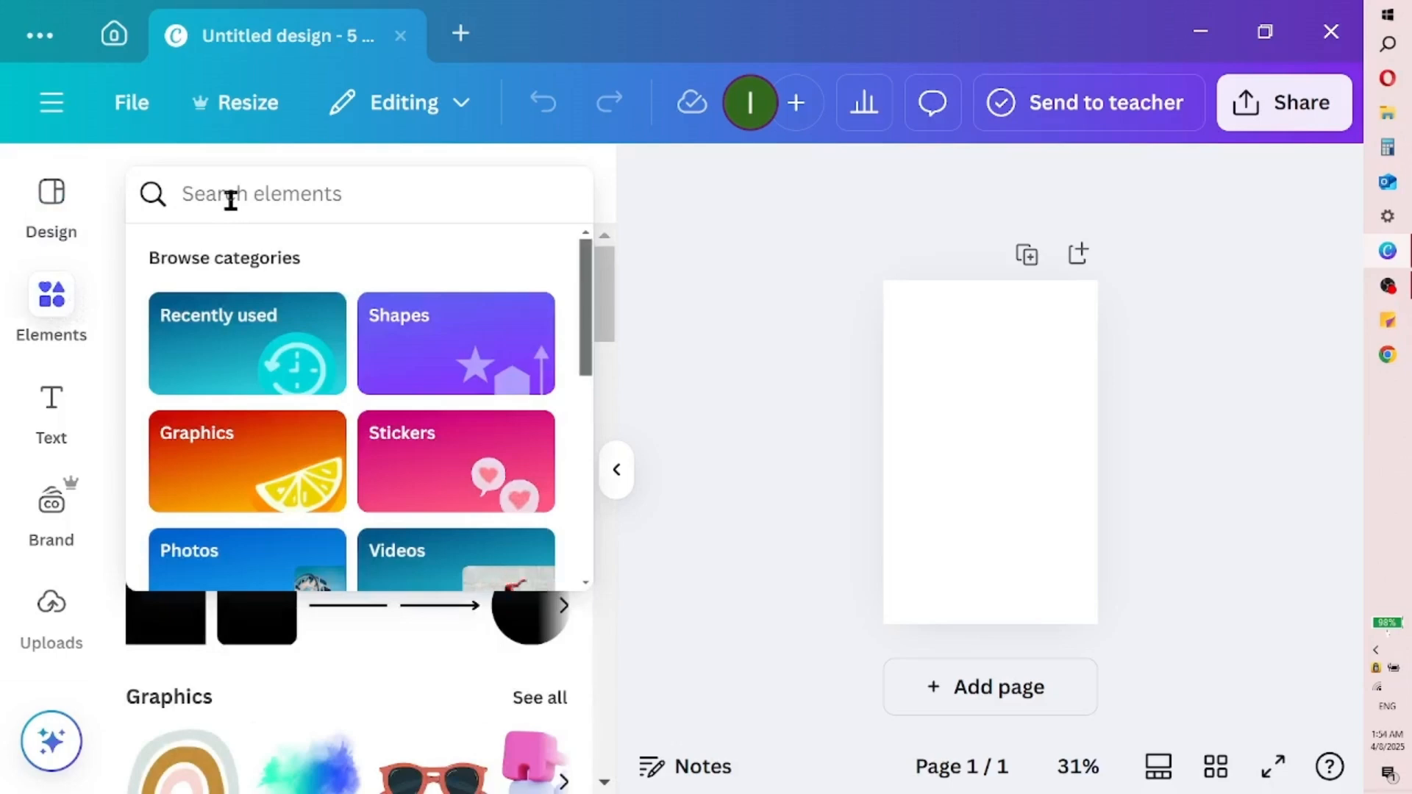
type("dai")
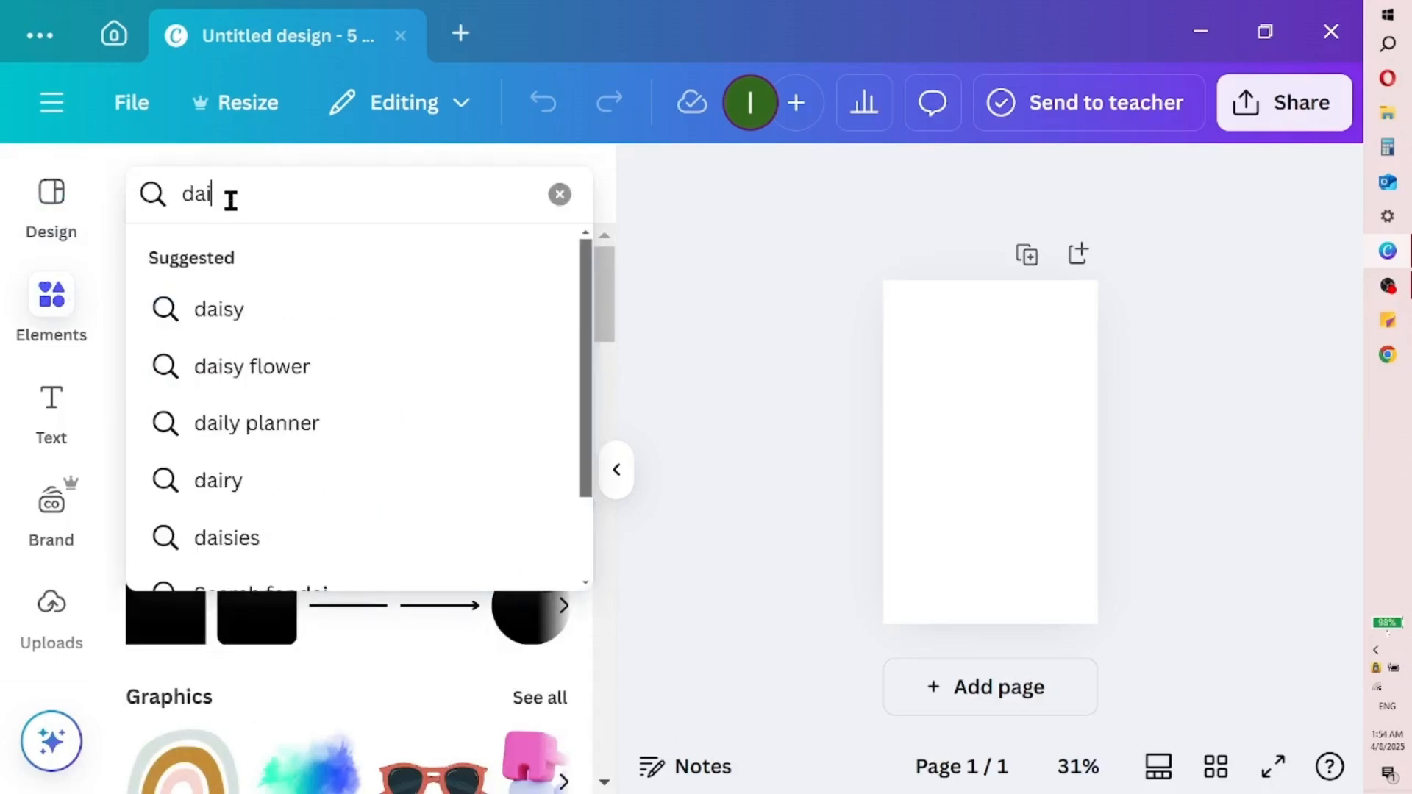
type("sy sk")
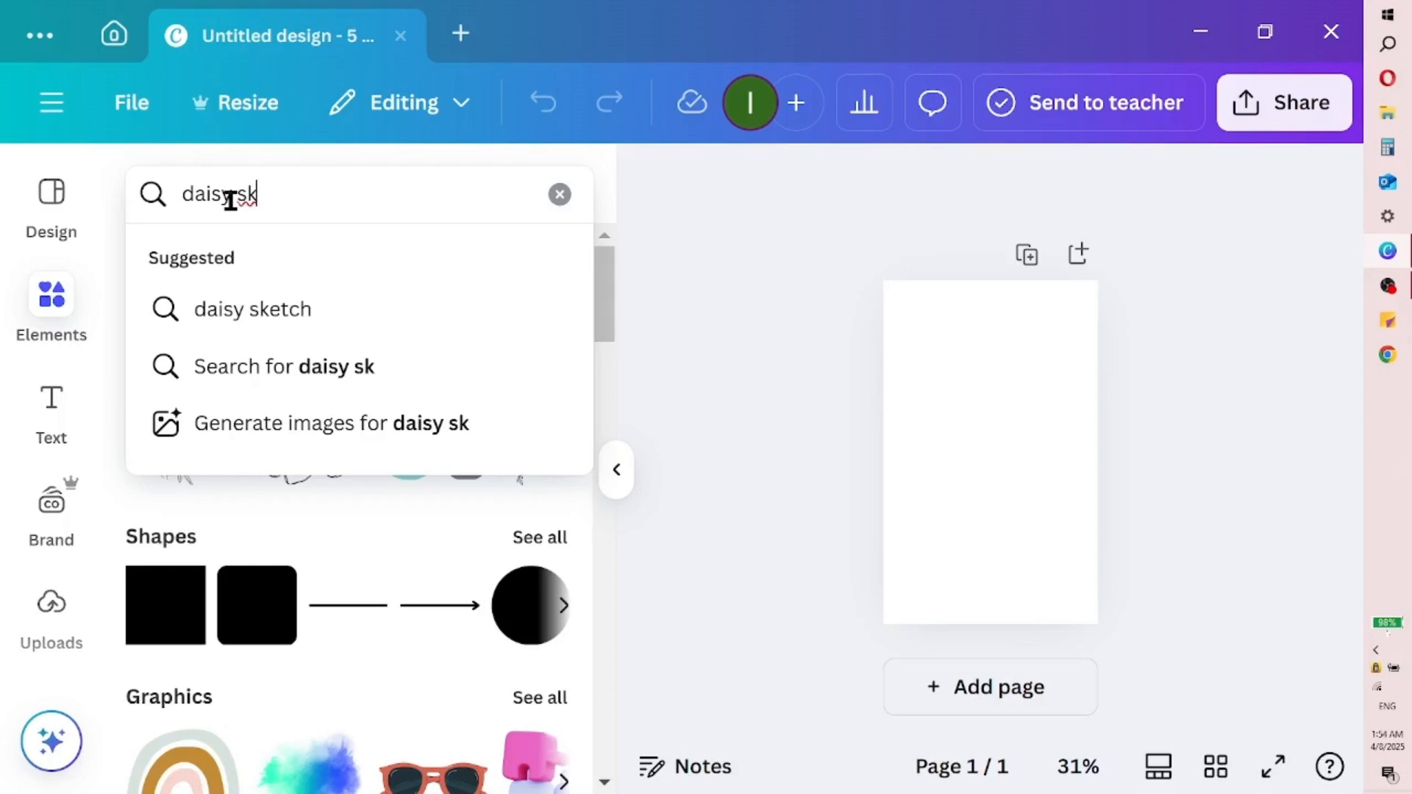
left_click(308, 325)
- Browse the graphics and photo results and add the pale portrait photo of pencil-drawn wild plants to the page
scroll(434, 408, "down", 5)
scroll(410, 400, "up", 5)
left_click(567, 507)
left_click(540, 411)
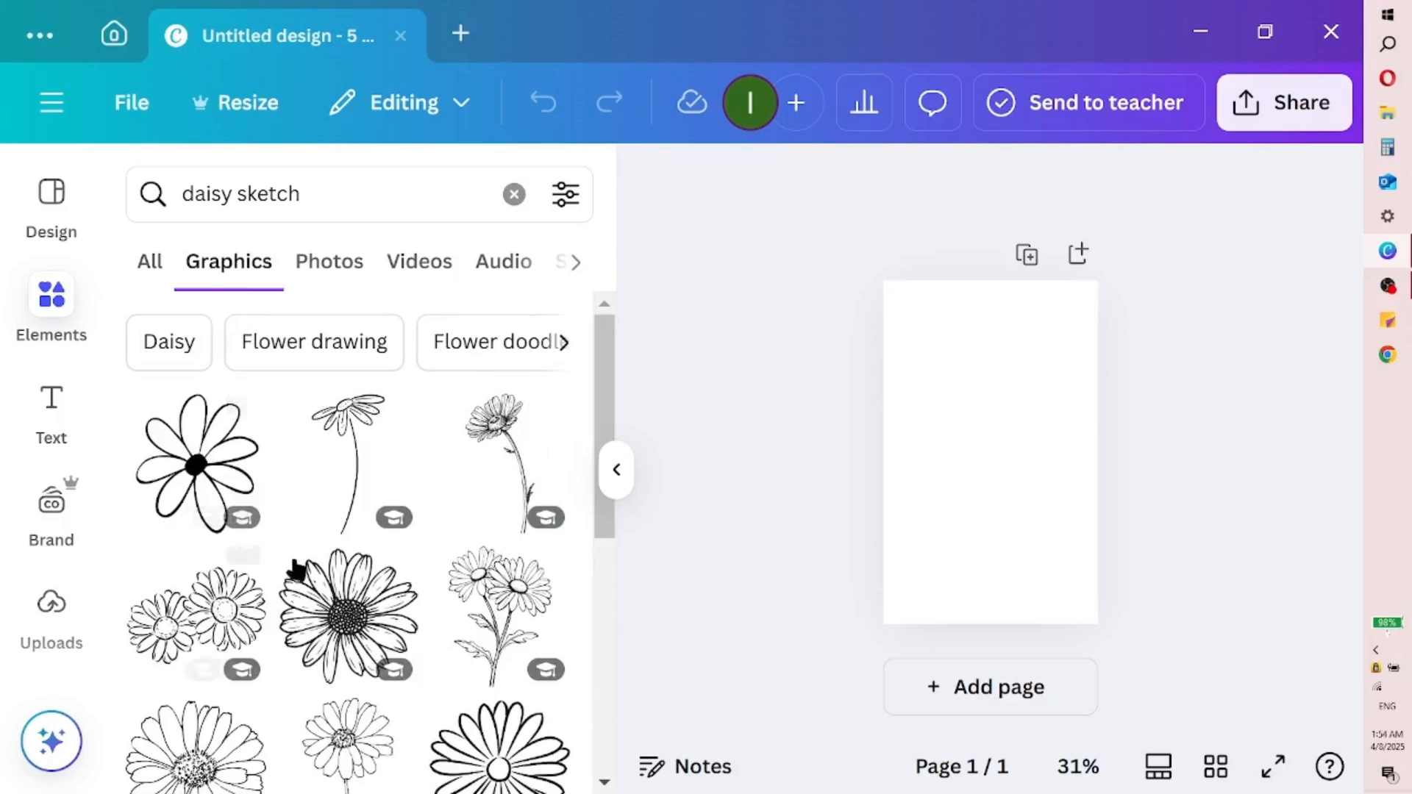
scroll(324, 558, "down", 10)
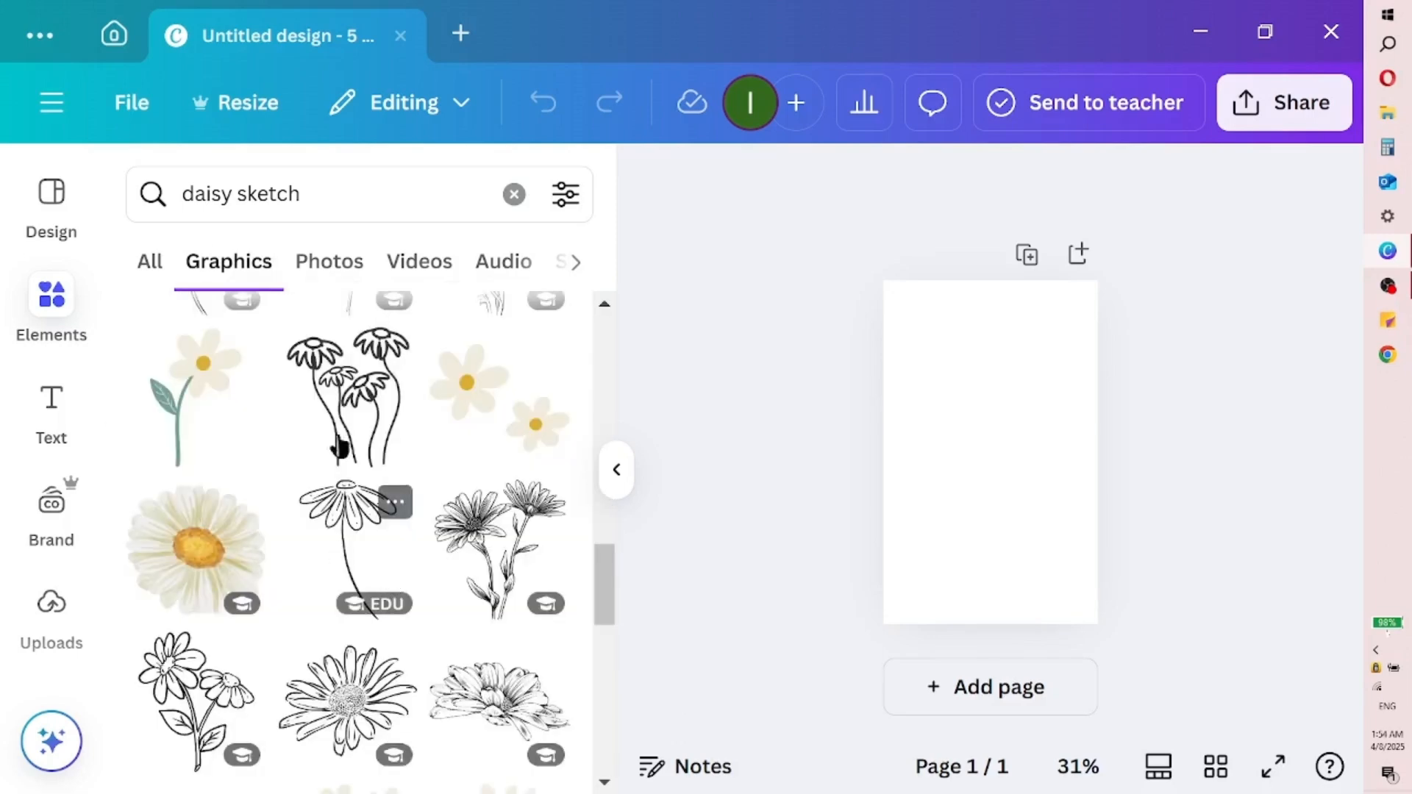
left_click(326, 266)
scroll(429, 530, "down", 5)
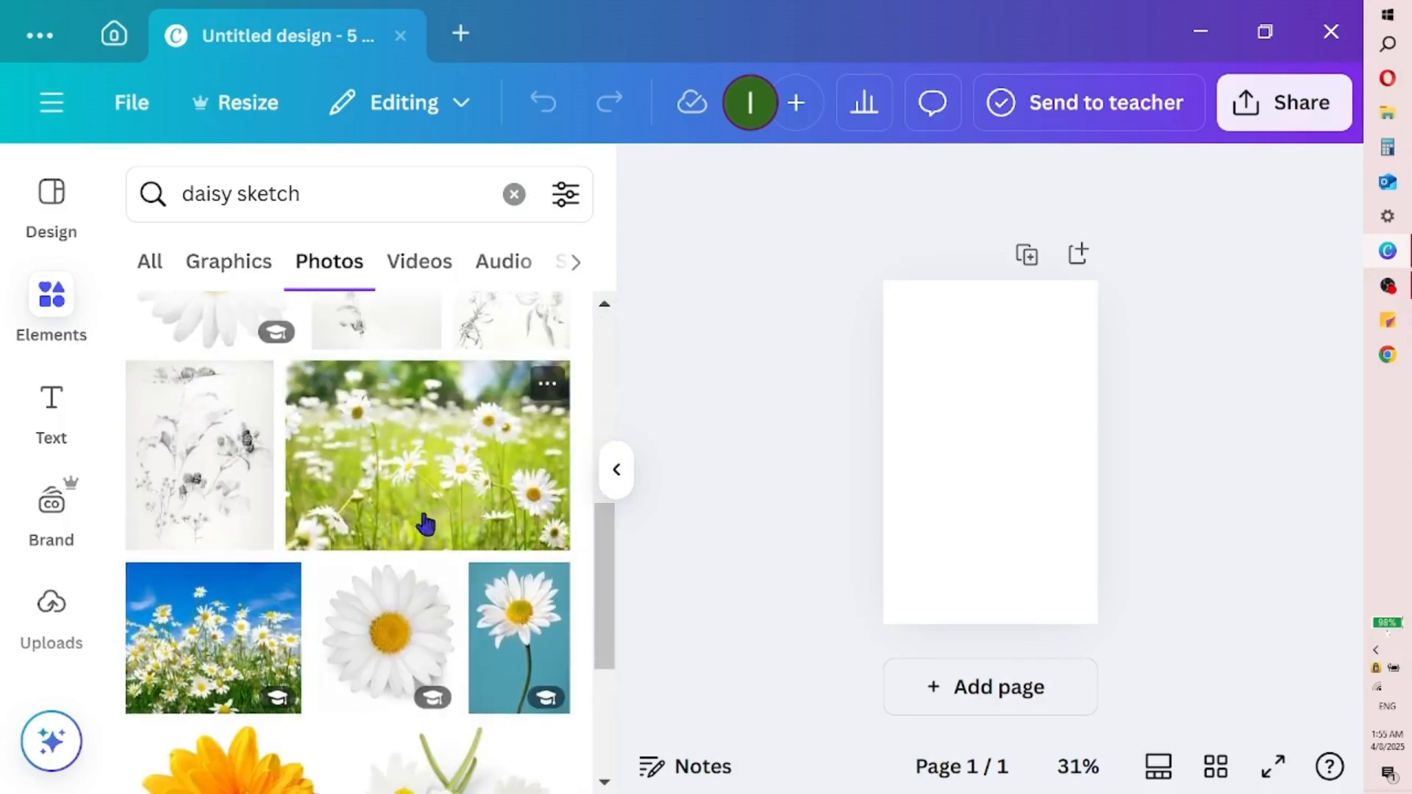
left_click(188, 512)
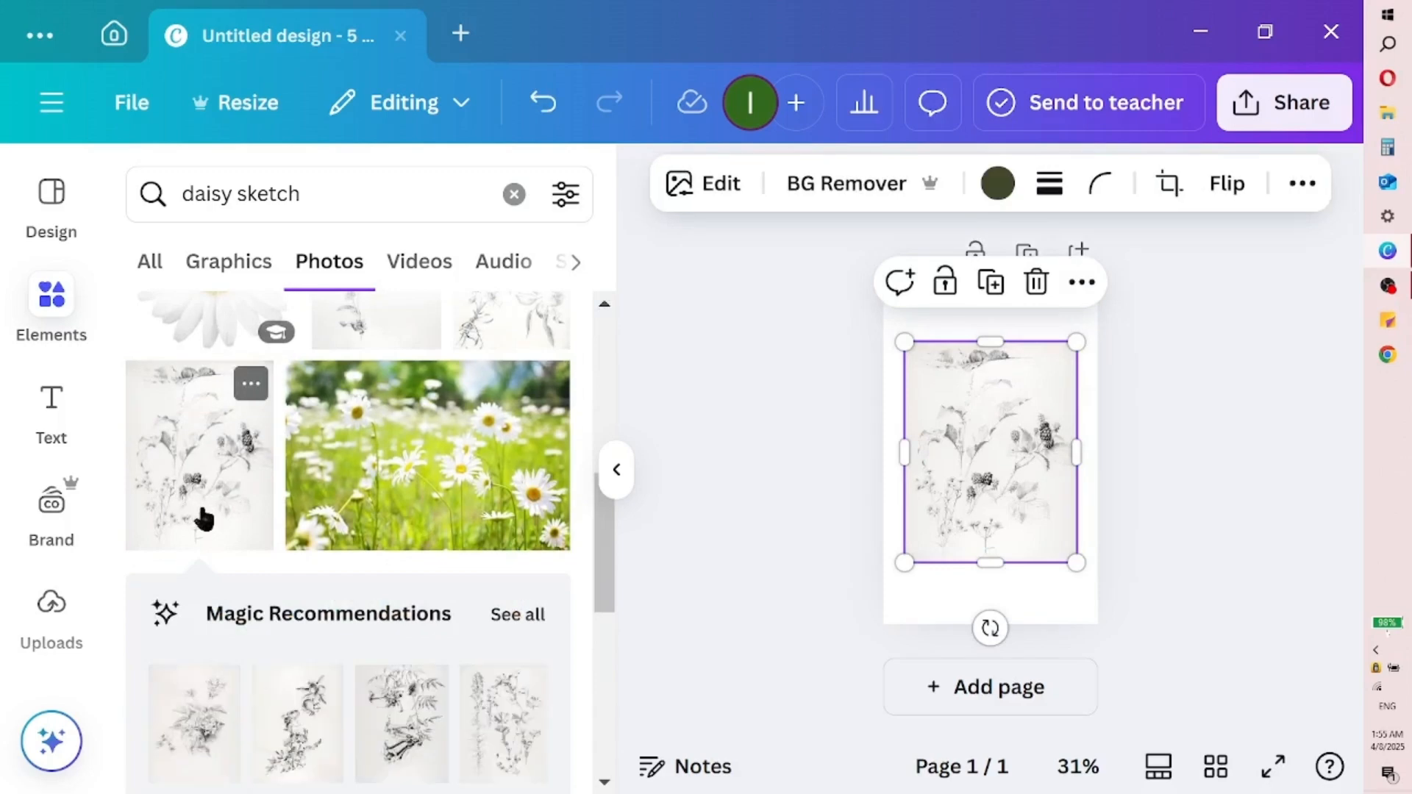
scroll(371, 548, "down", 10)
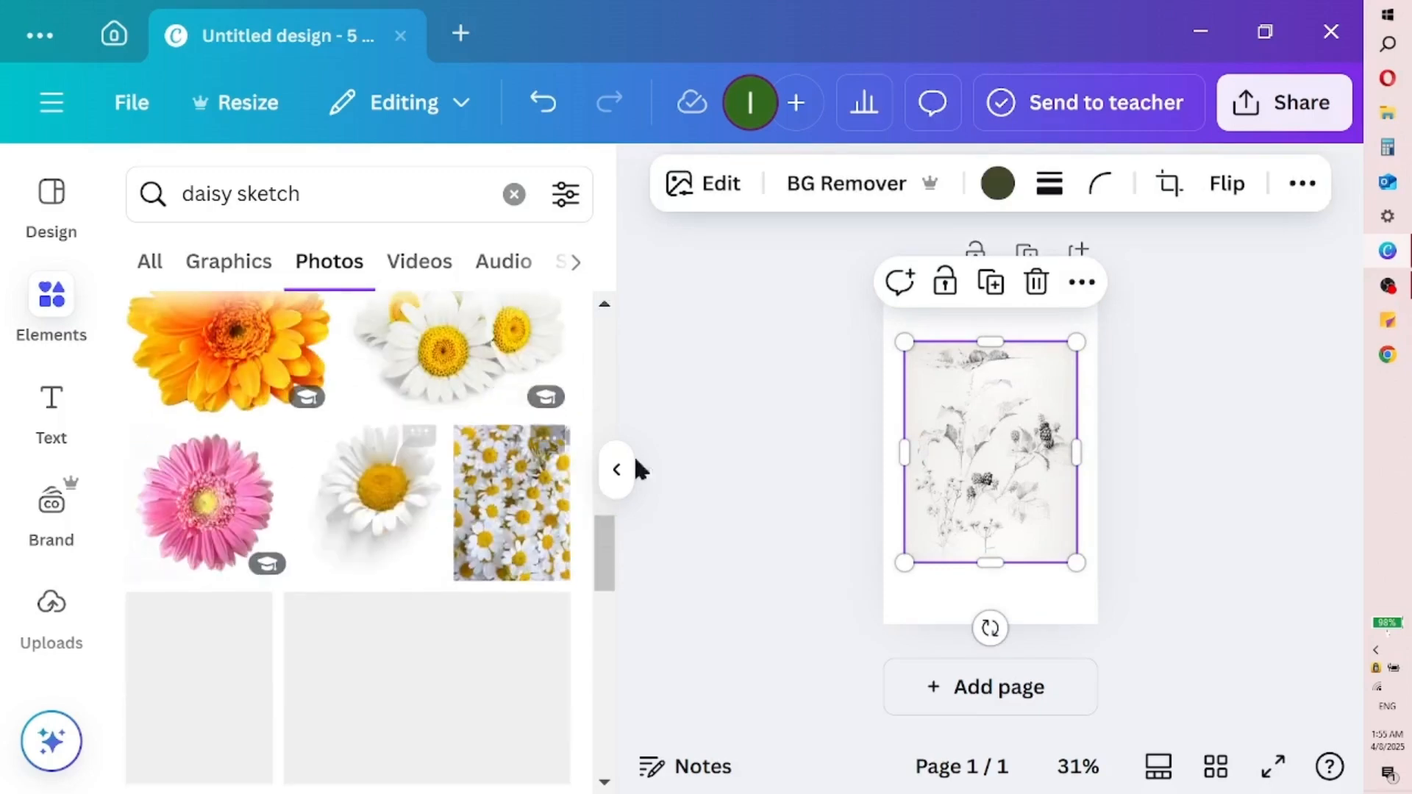
- Recolour the plant sketch photo with the dark teal Brand Kit colour and extend it vertically to nearly the full page height
left_click(996, 184)
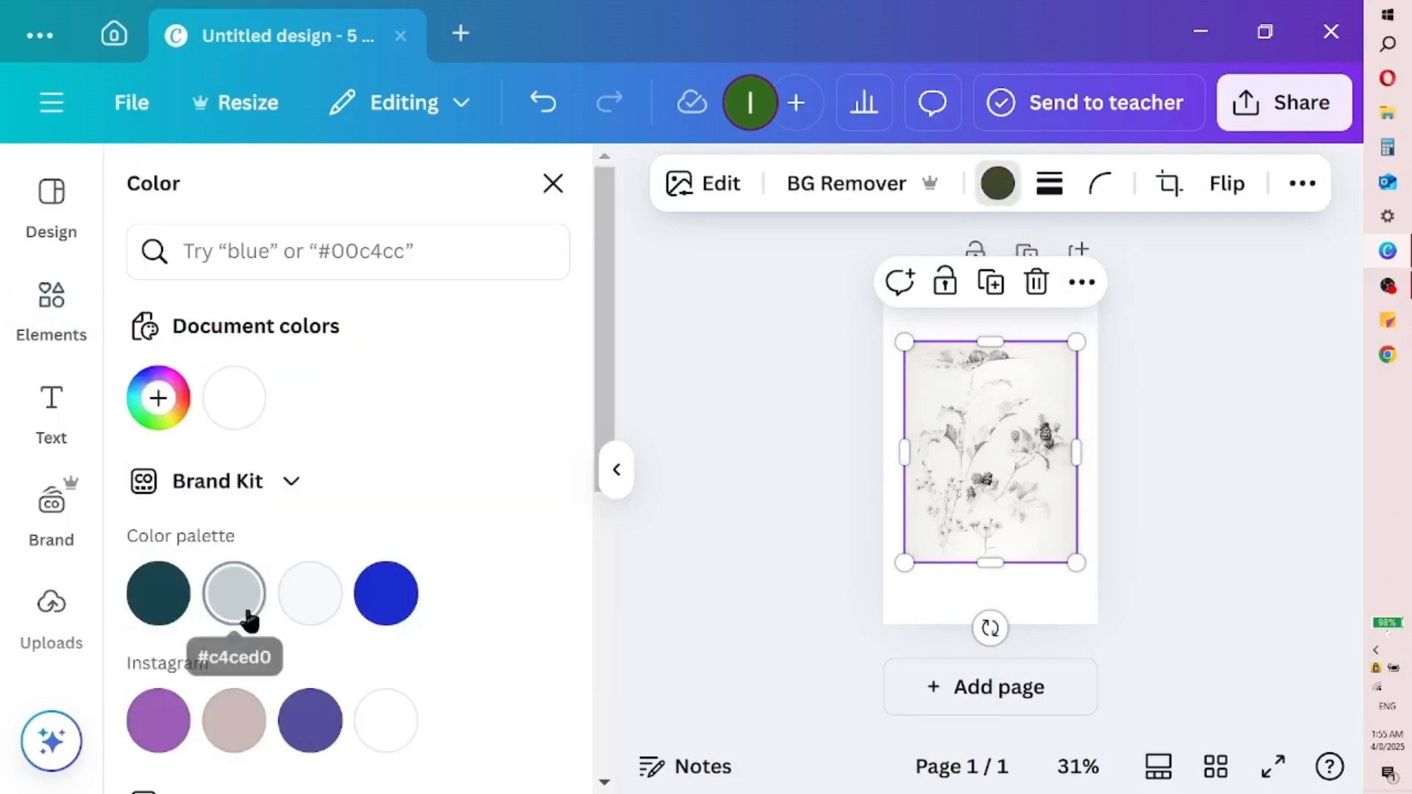
left_click(169, 595)
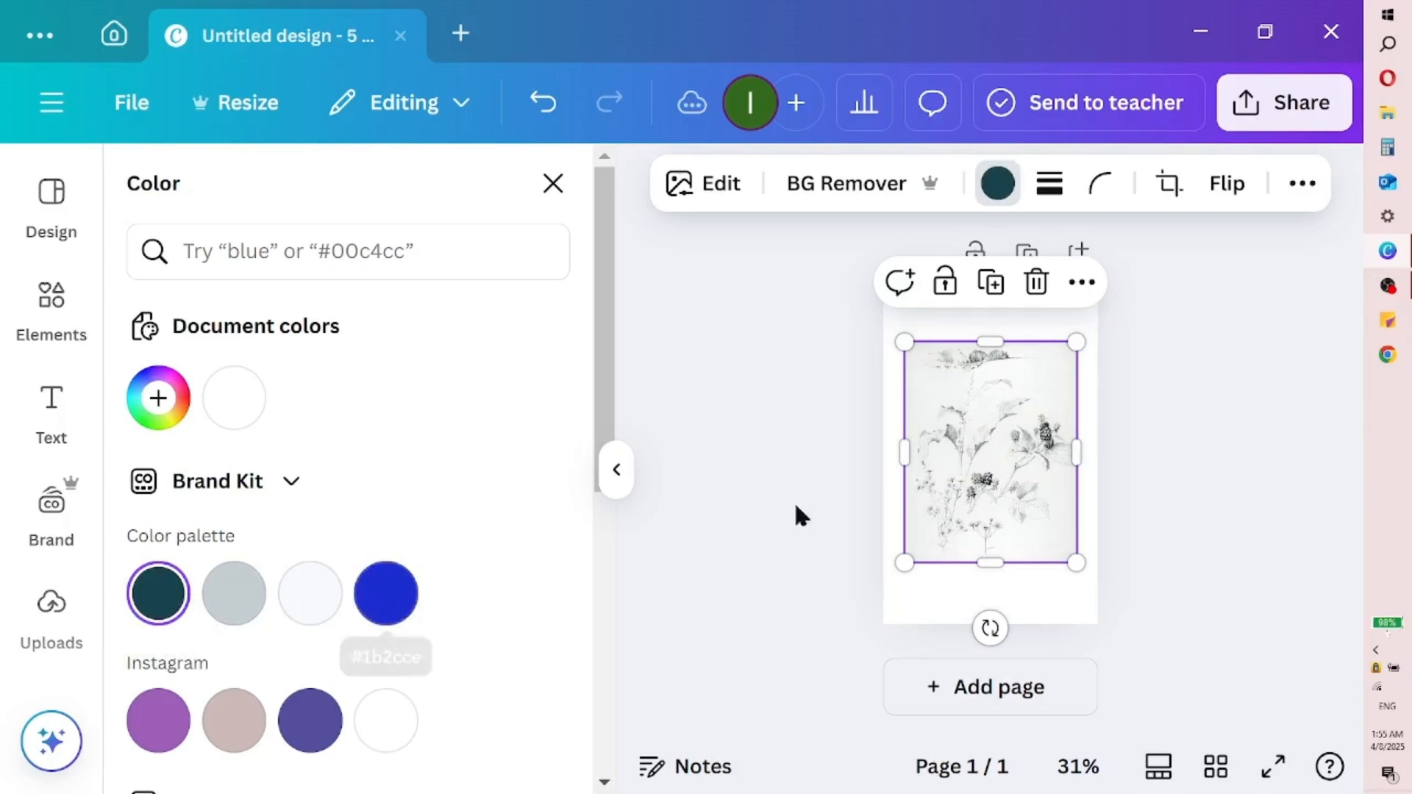
scroll(994, 466, "down", 1)
left_click_drag(984, 525, 987, 603)
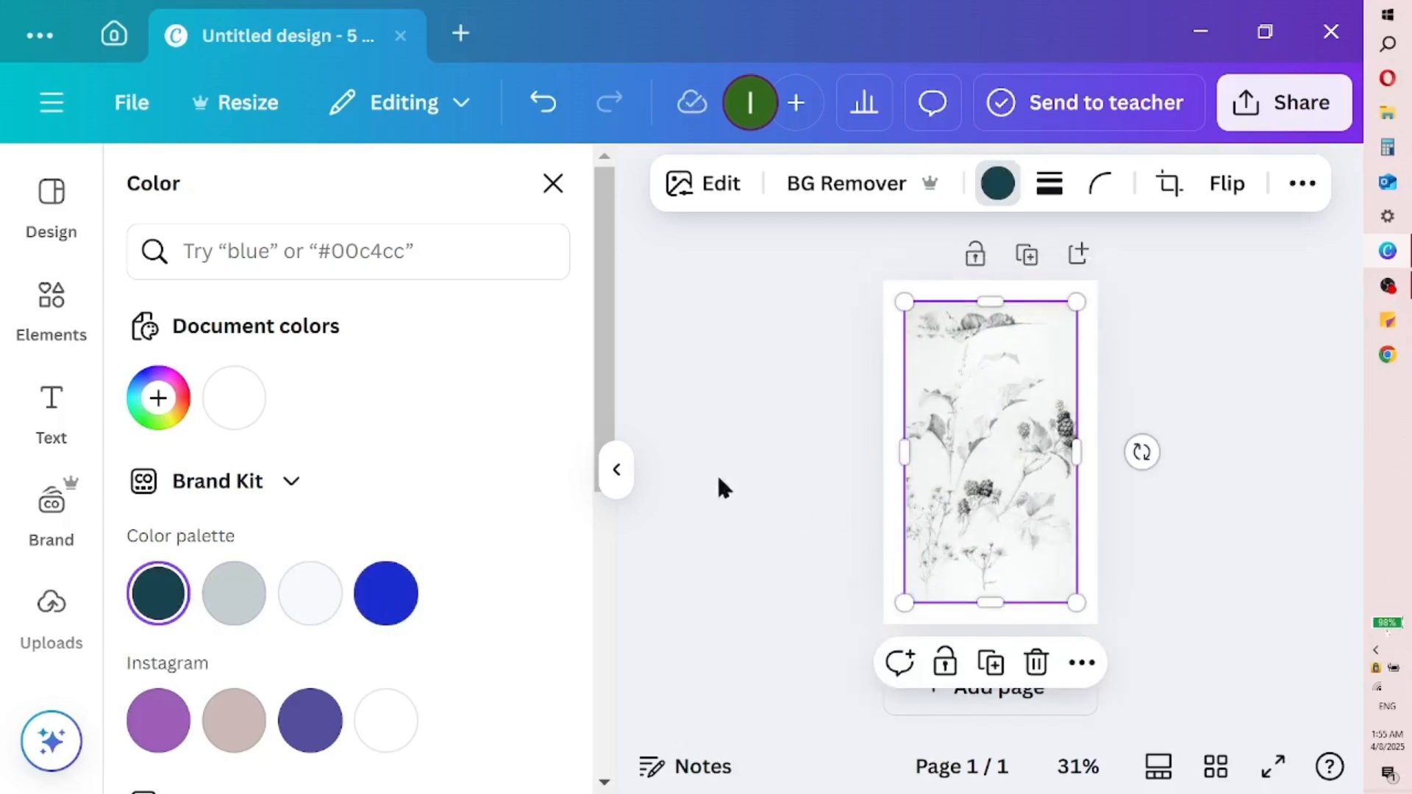
- Search the elements library for "spiral notebook" and show all graphics results
left_click(616, 473)
left_click(51, 327)
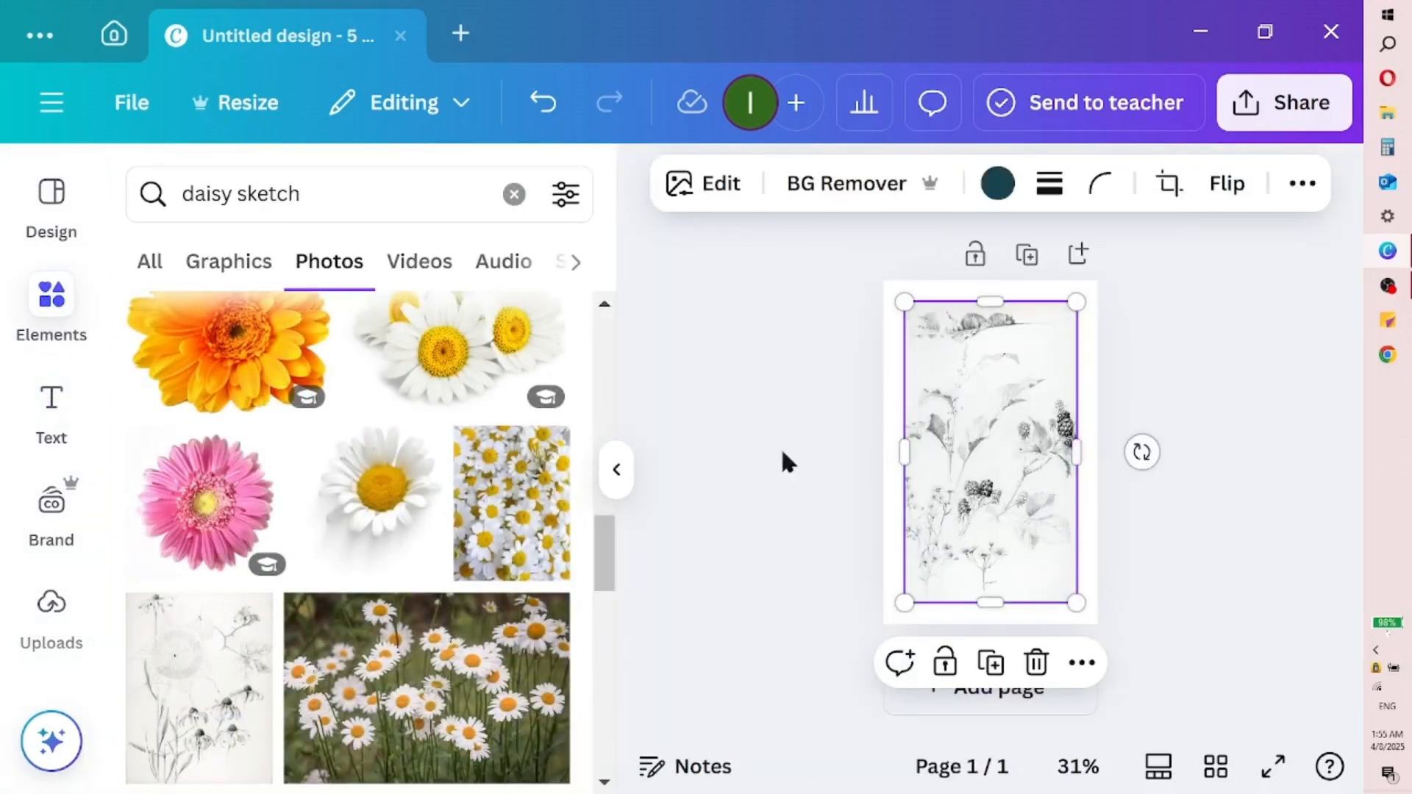
left_click(514, 195)
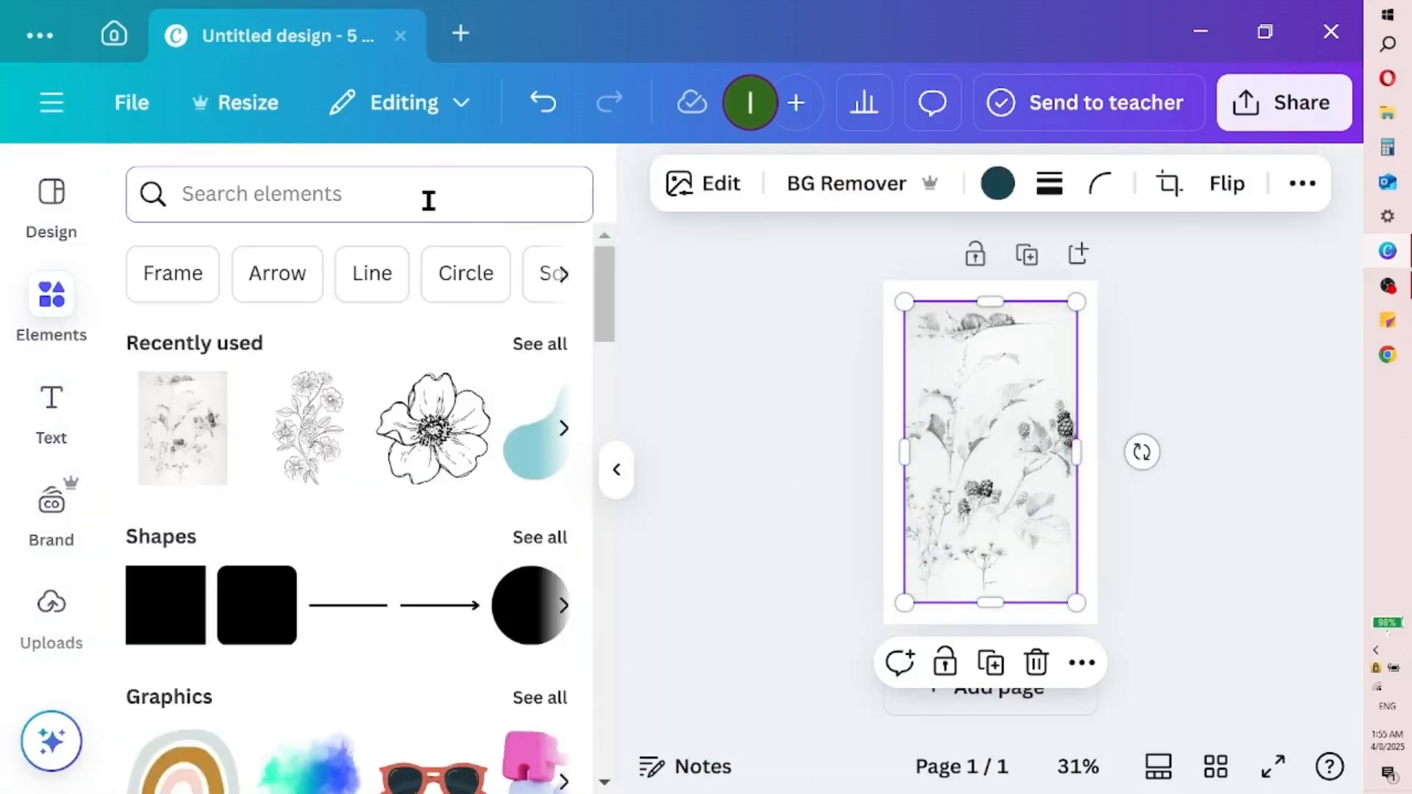
type("spiral")
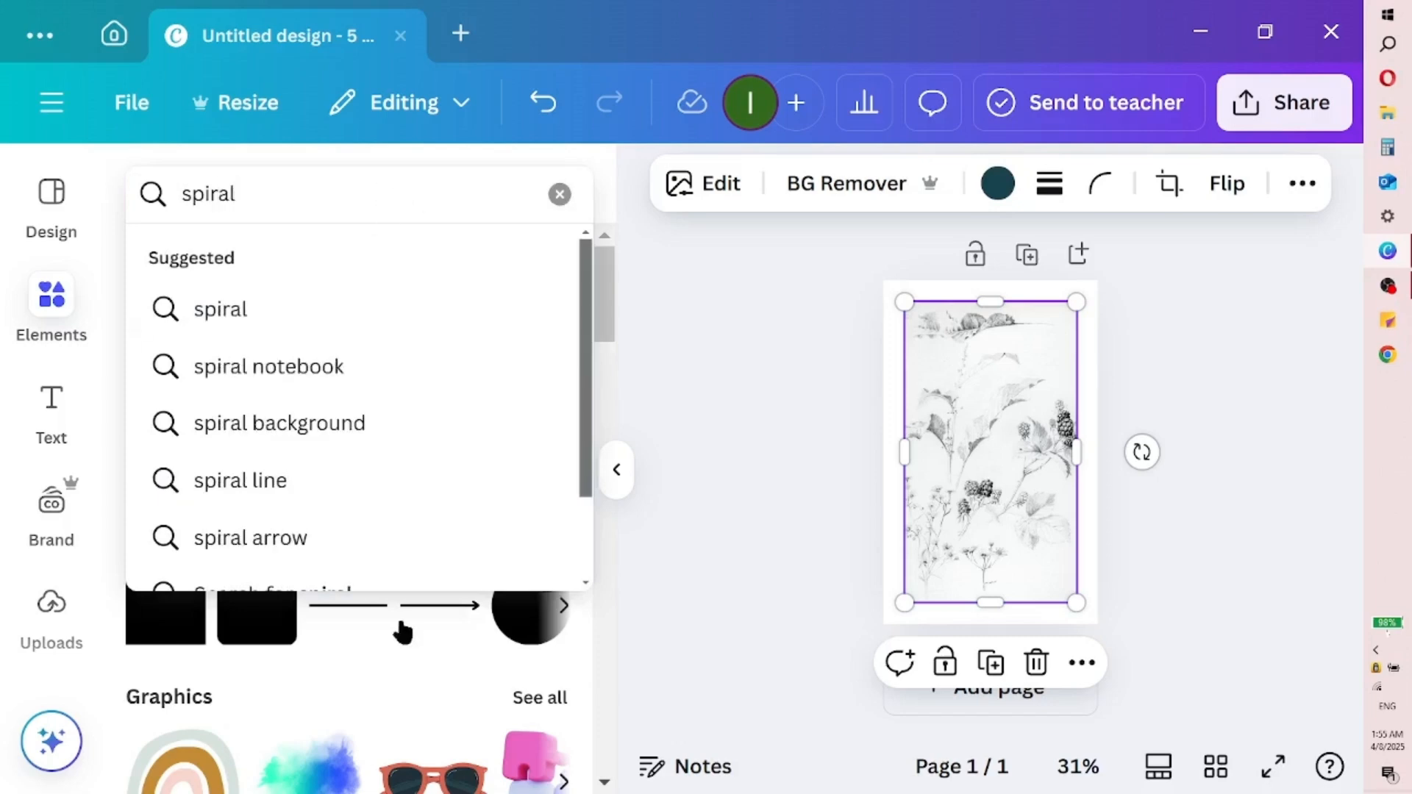
left_click(300, 371)
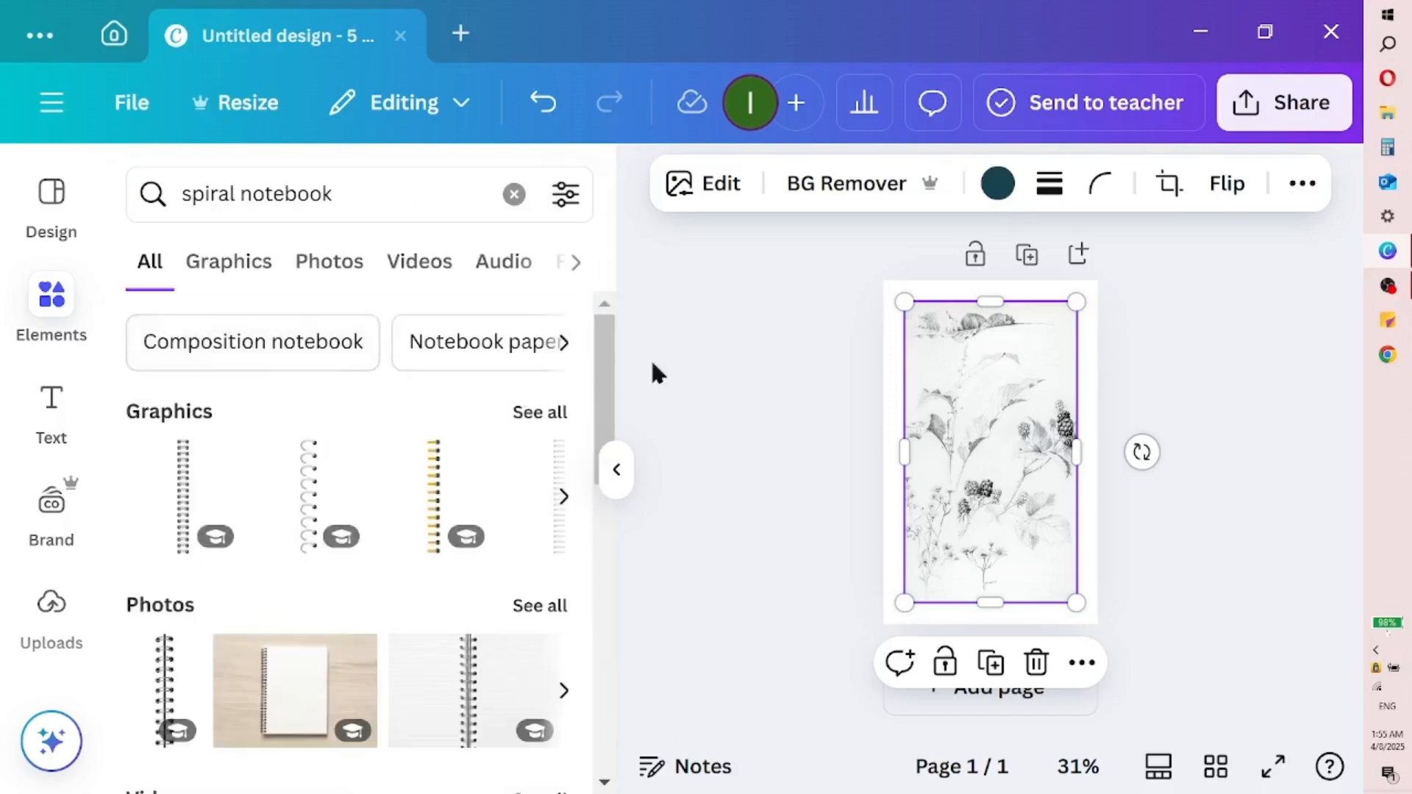
left_click(544, 412)
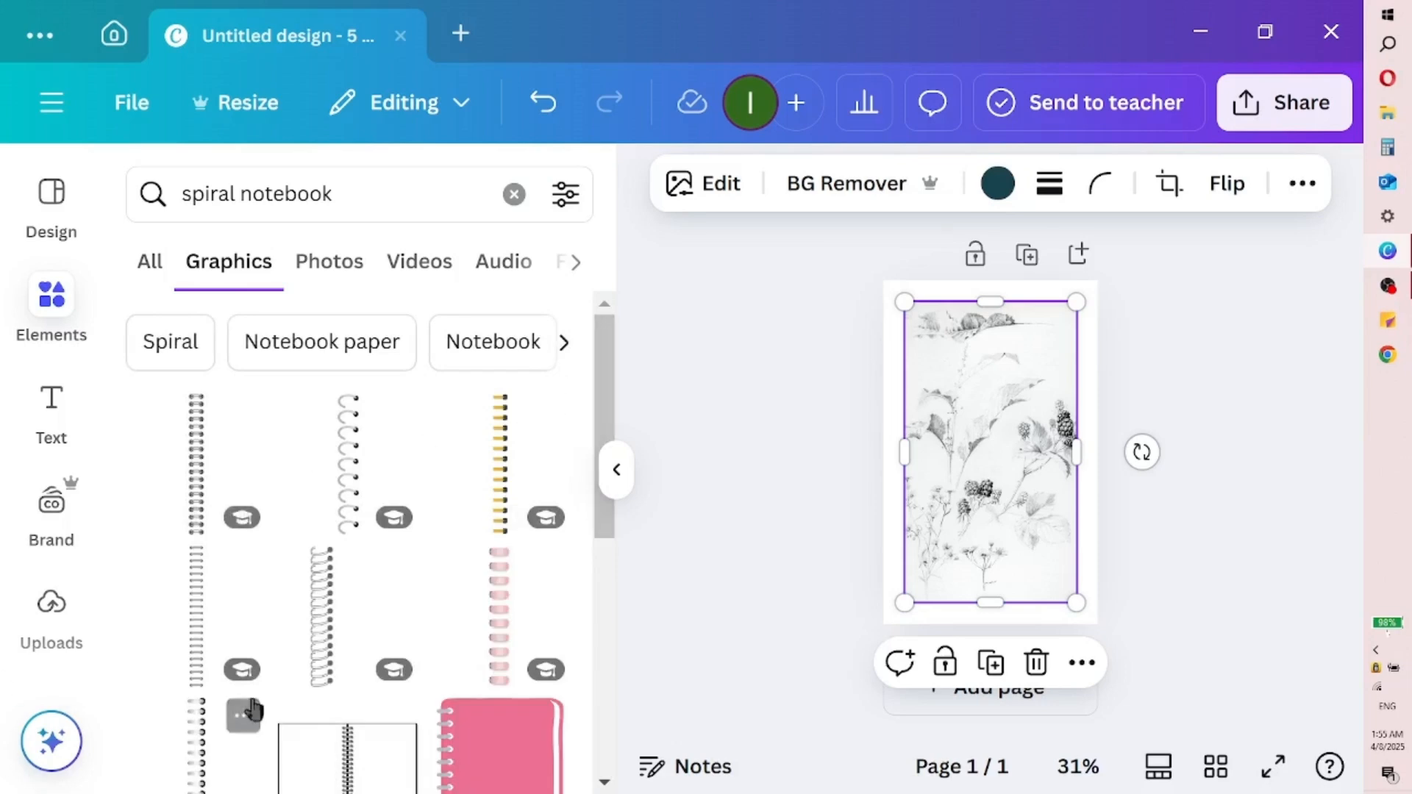
- Add the grey vertical spiral binding graphic, place it along the photo's left edge and enlarge it to the photo's height
left_click(206, 439)
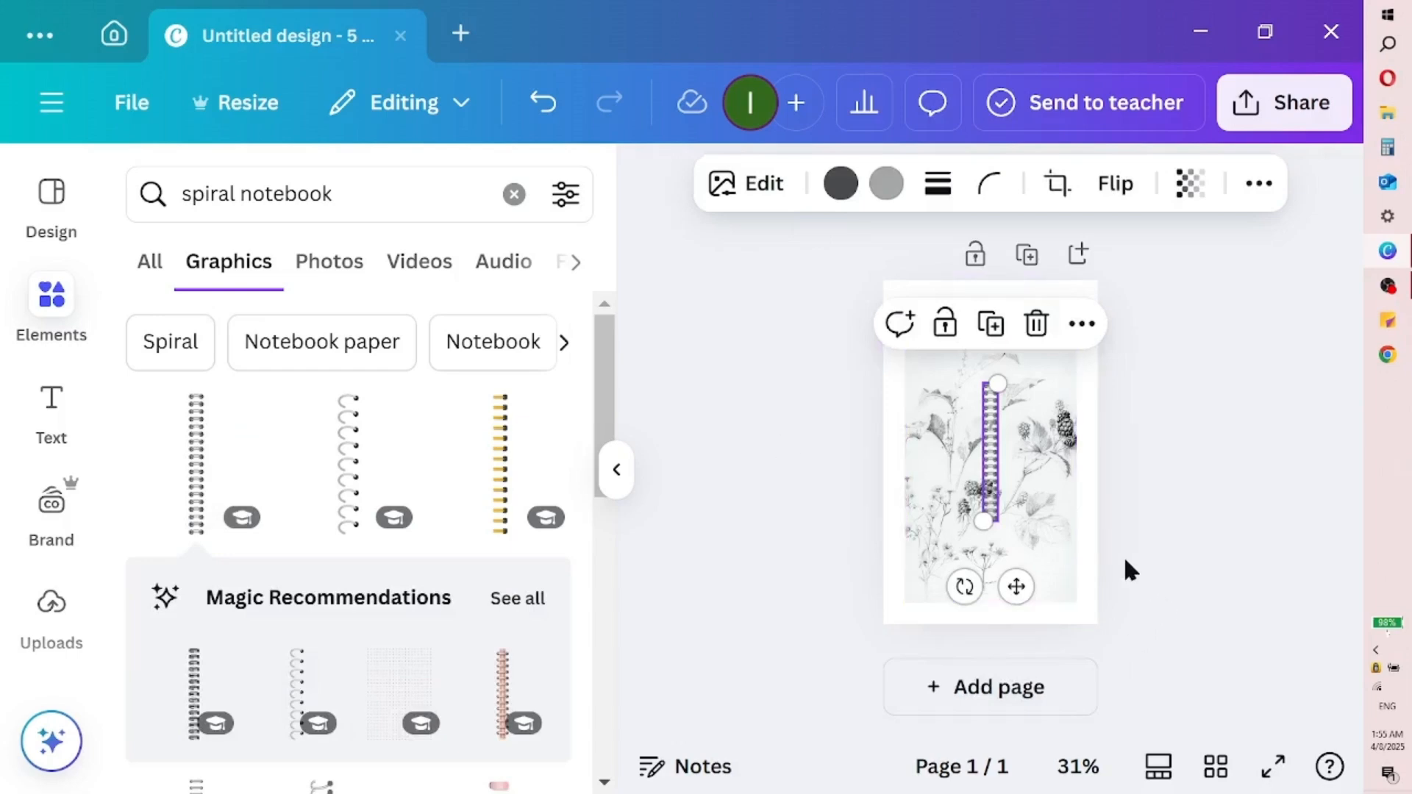
left_click_drag(983, 488, 904, 390)
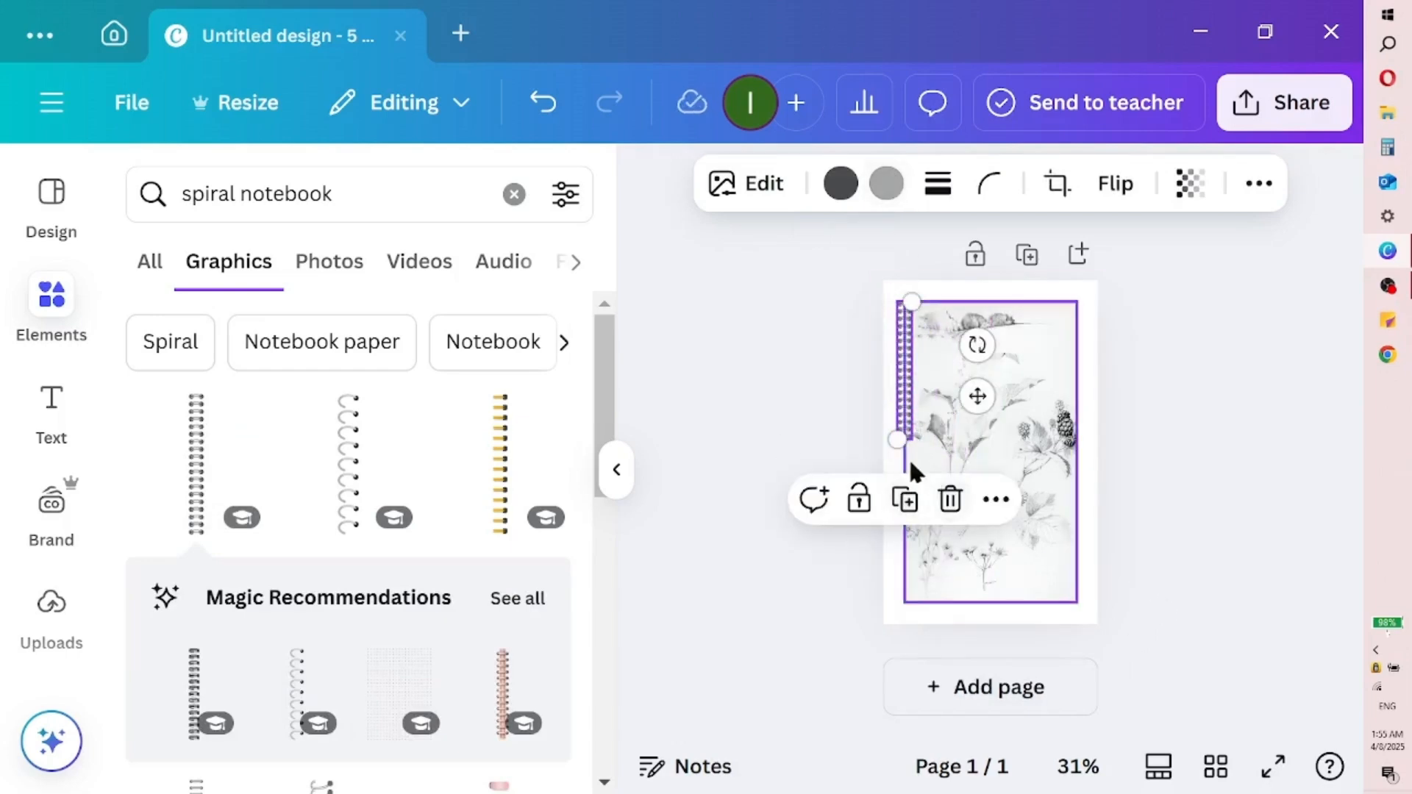
left_click_drag(894, 437, 914, 544)
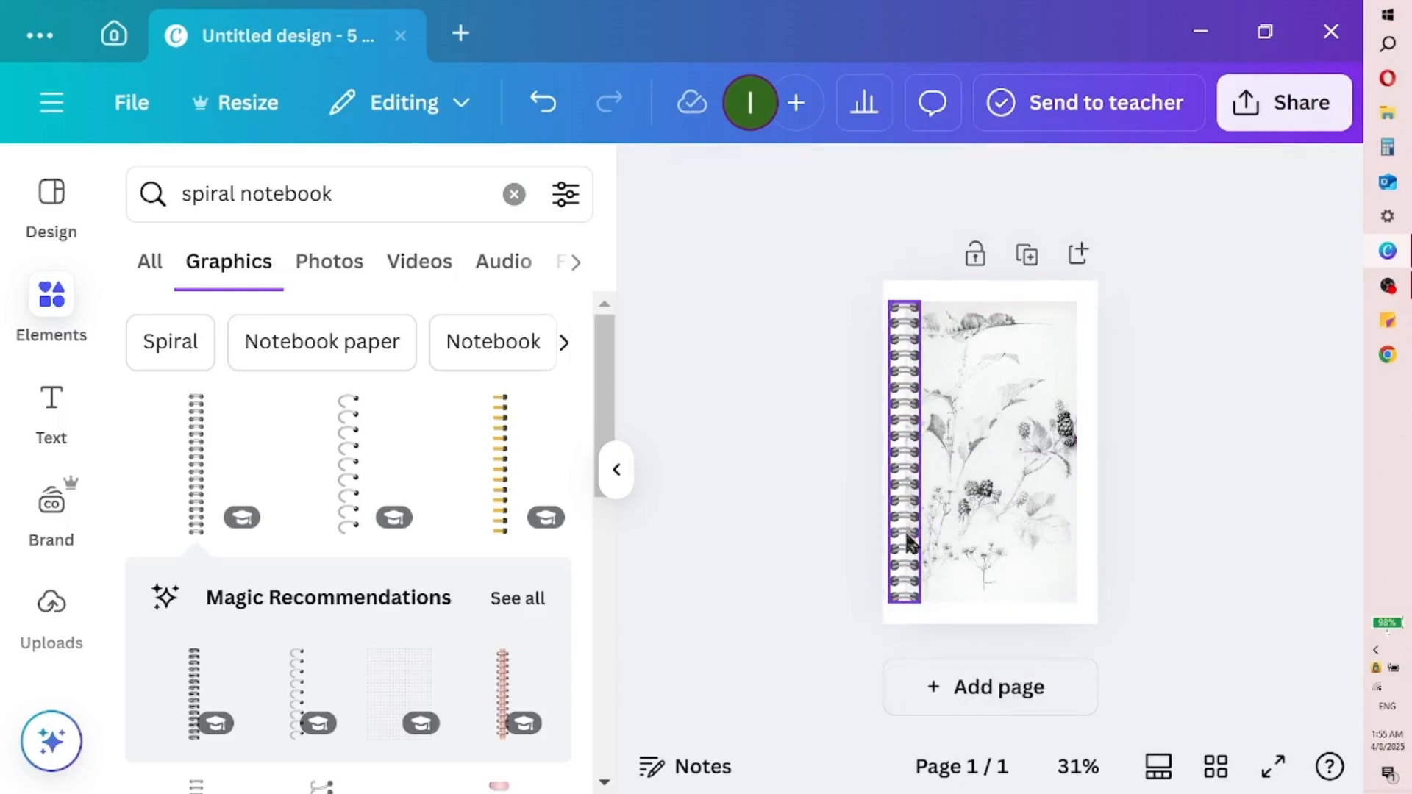
- Clear the element search, add a rounded square shape to the cover and fill it with black
left_click(501, 208)
left_click(503, 206)
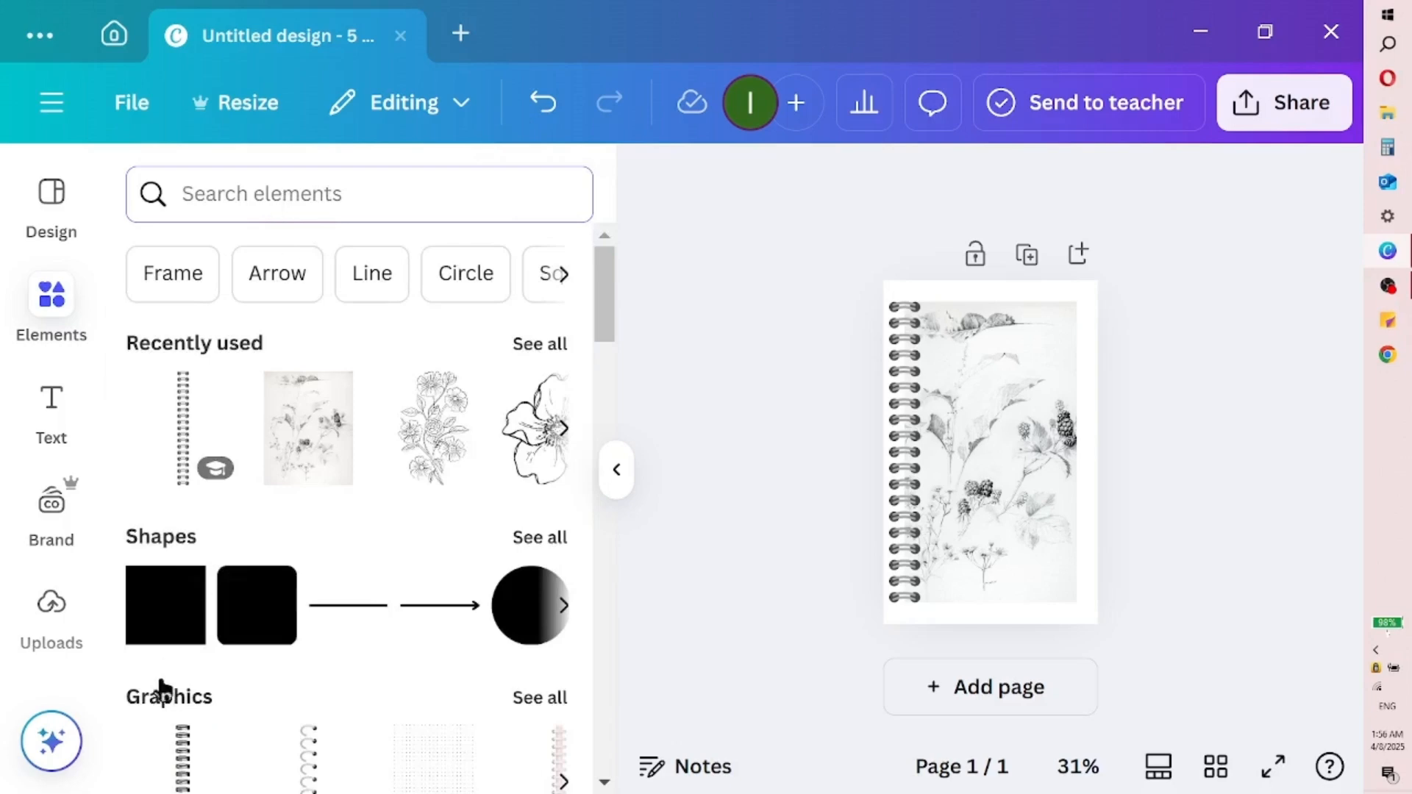
left_click(255, 634)
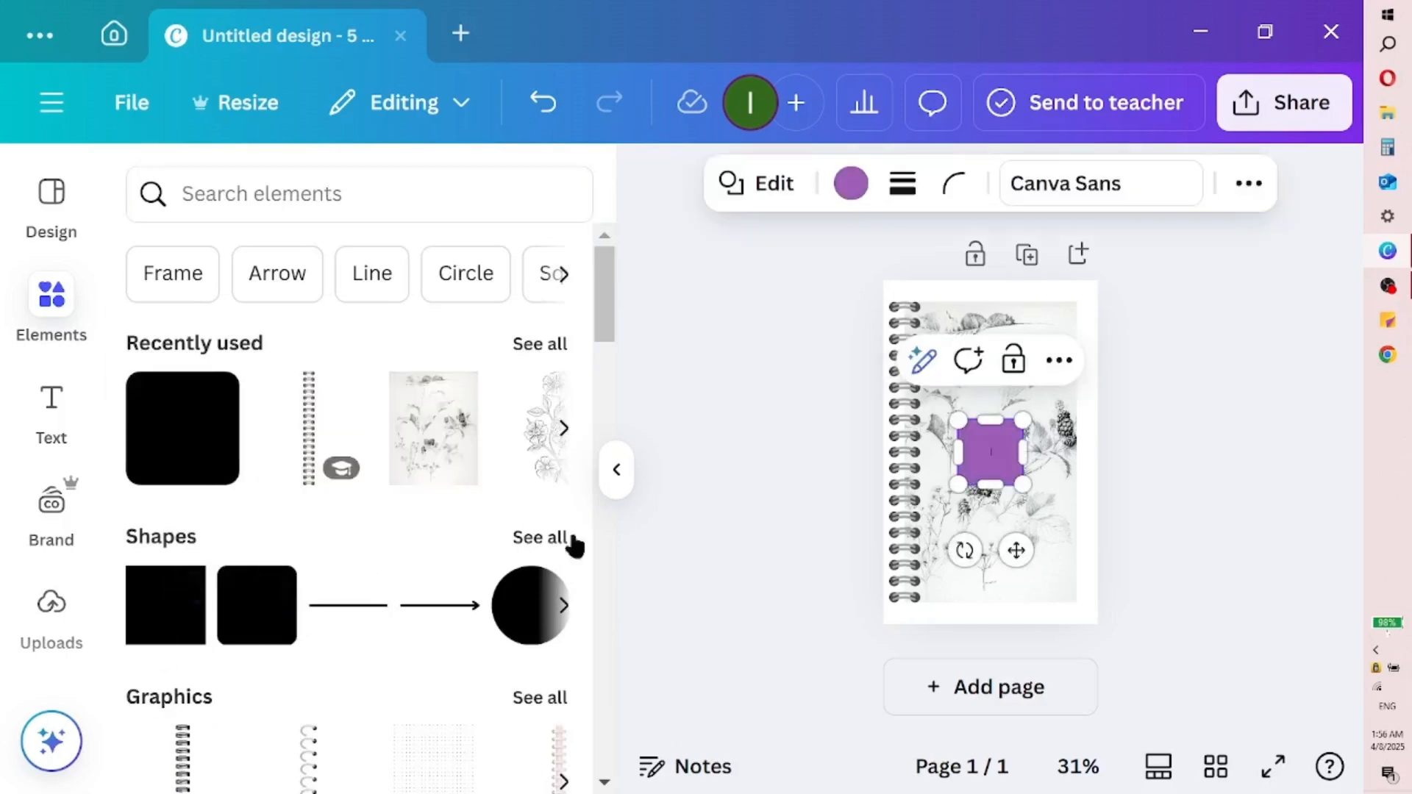
left_click(617, 470)
left_click(325, 183)
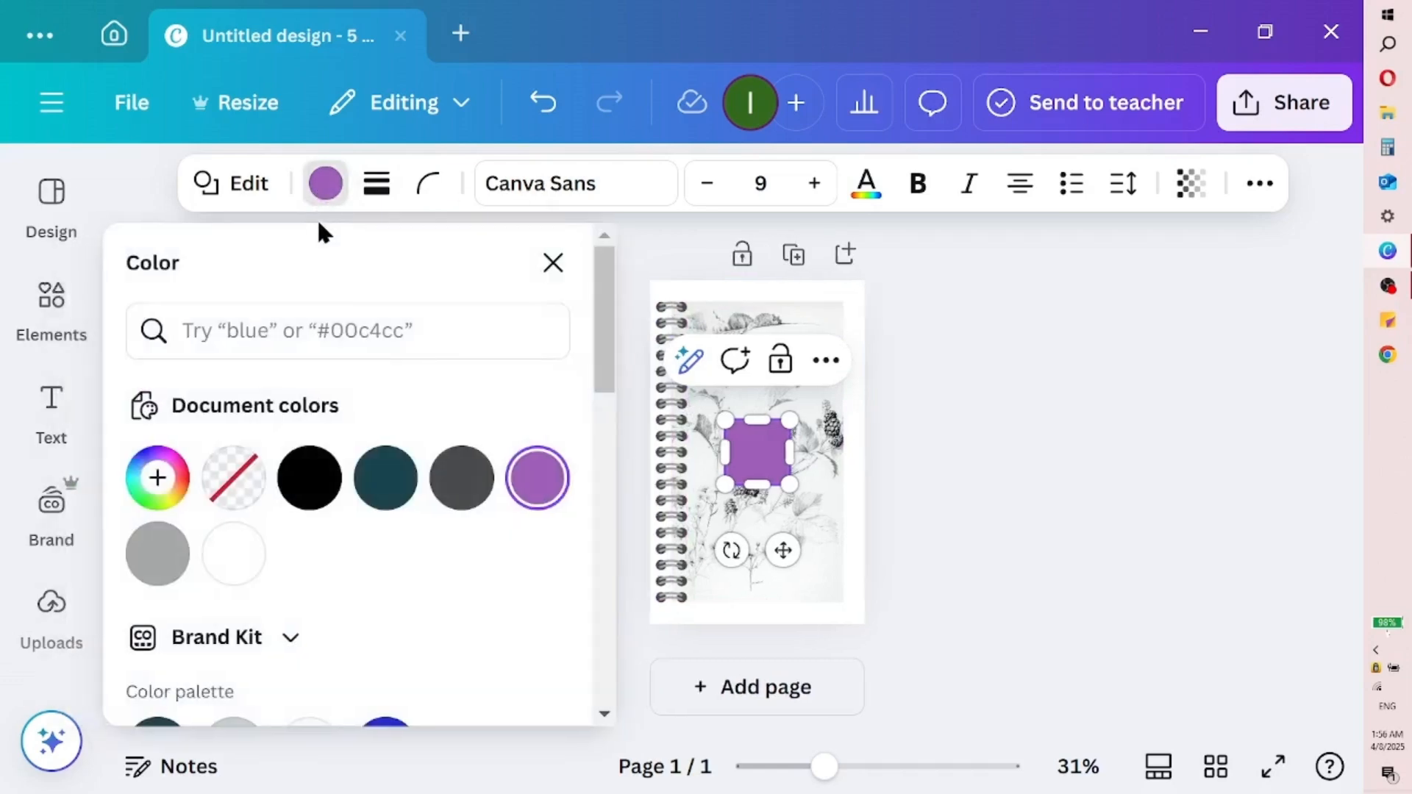
left_click(308, 478)
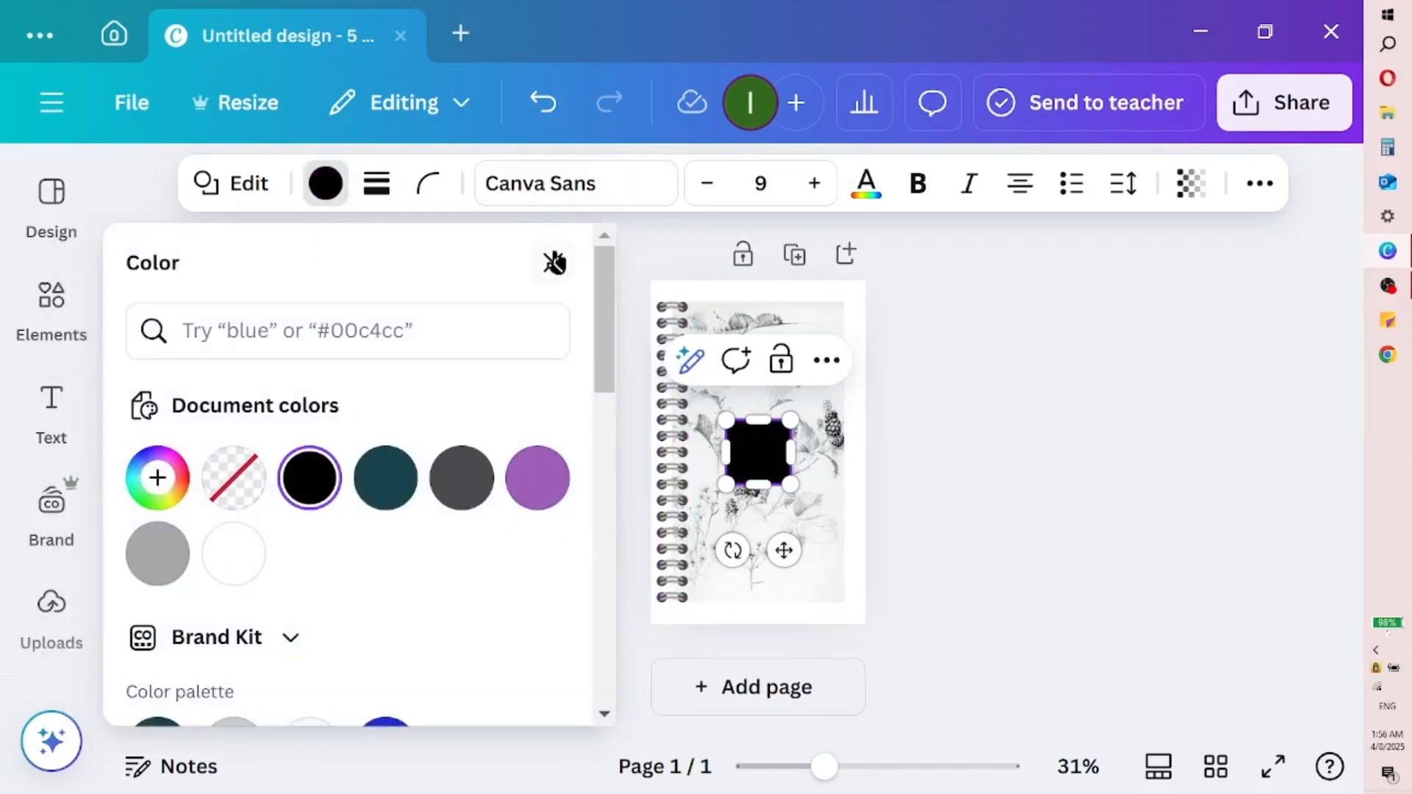
left_click(554, 262)
- Enlarge the black rounded shape and move it to the upper part of the cover, centred horizontally on the page
left_click_drag(766, 441, 806, 448)
mouse_move(701, 451)
left_mouse_down()
mouse_move(660, 445)
mouse_move(685, 450)
left_mouse_up()
left_click_drag(797, 453, 732, 385)
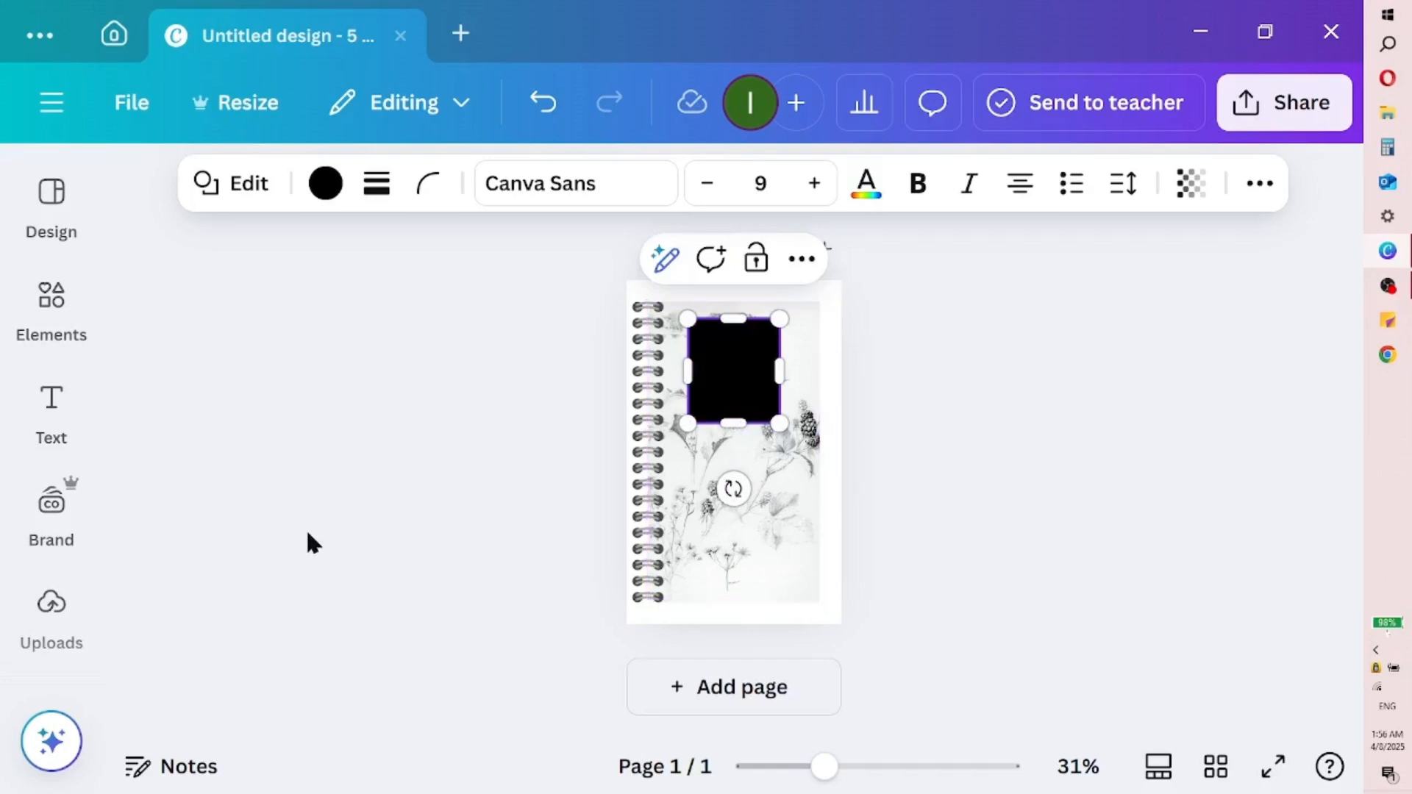
- Add a heading reading "20" and "25" on two separate lines
left_click(46, 327)
left_click(51, 408)
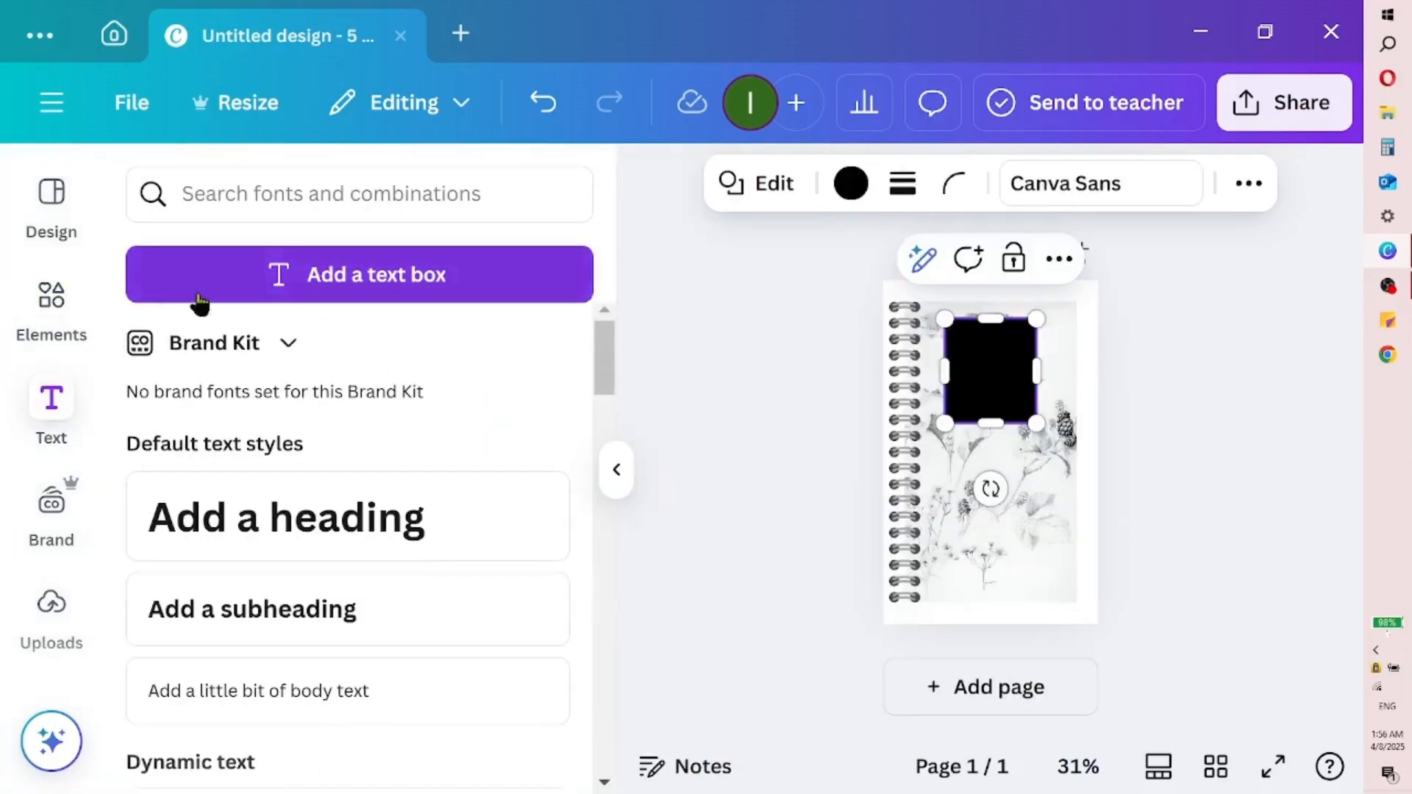
left_click(287, 507)
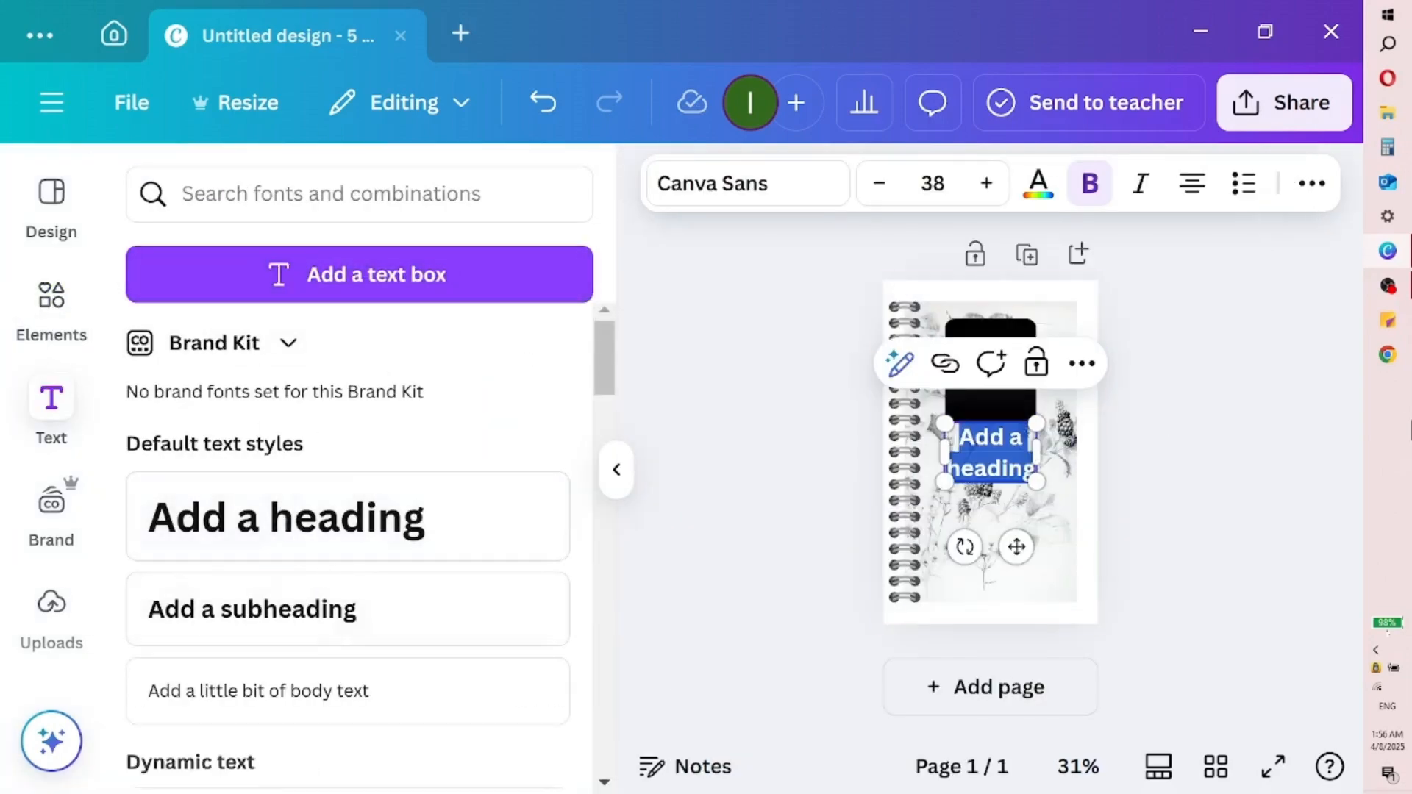
type("25")
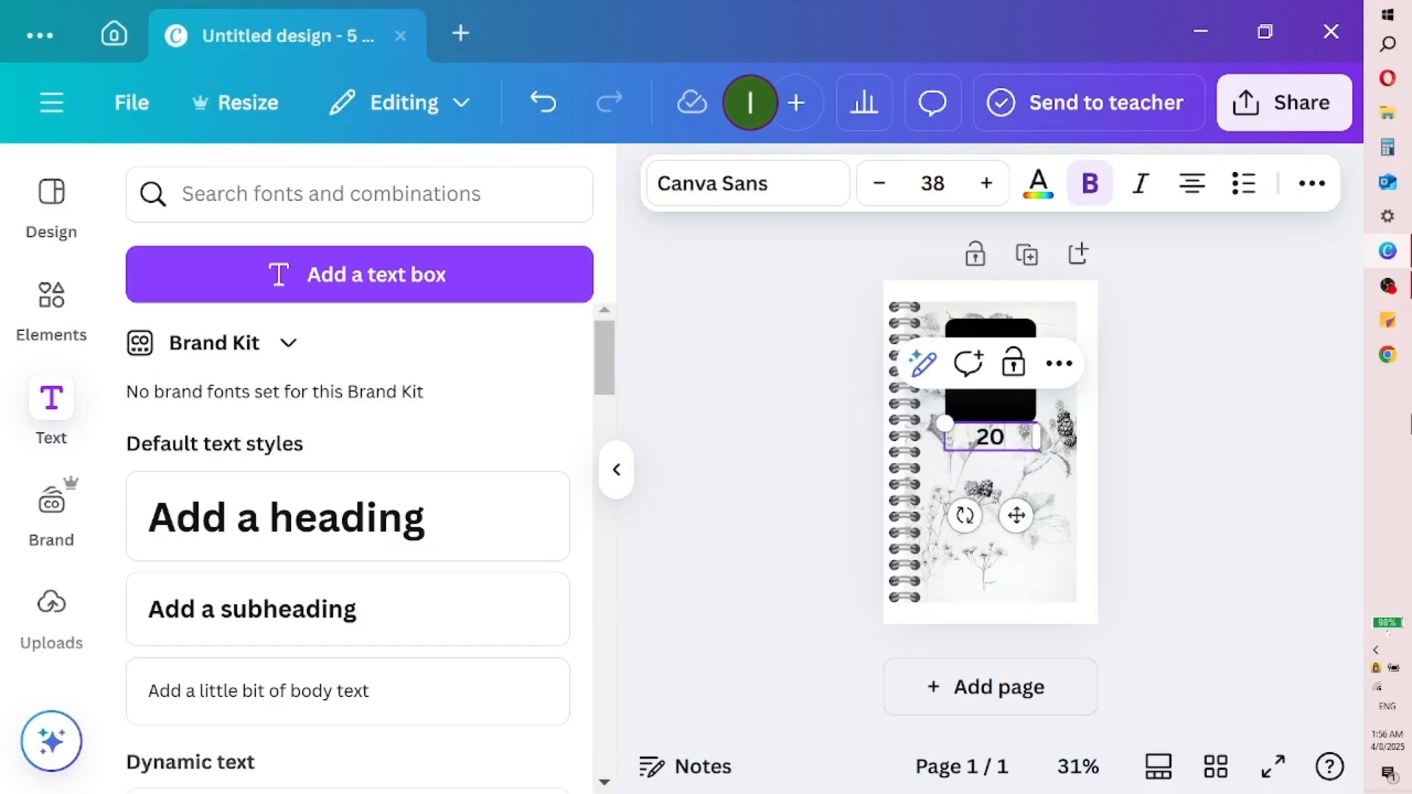
key("Return")
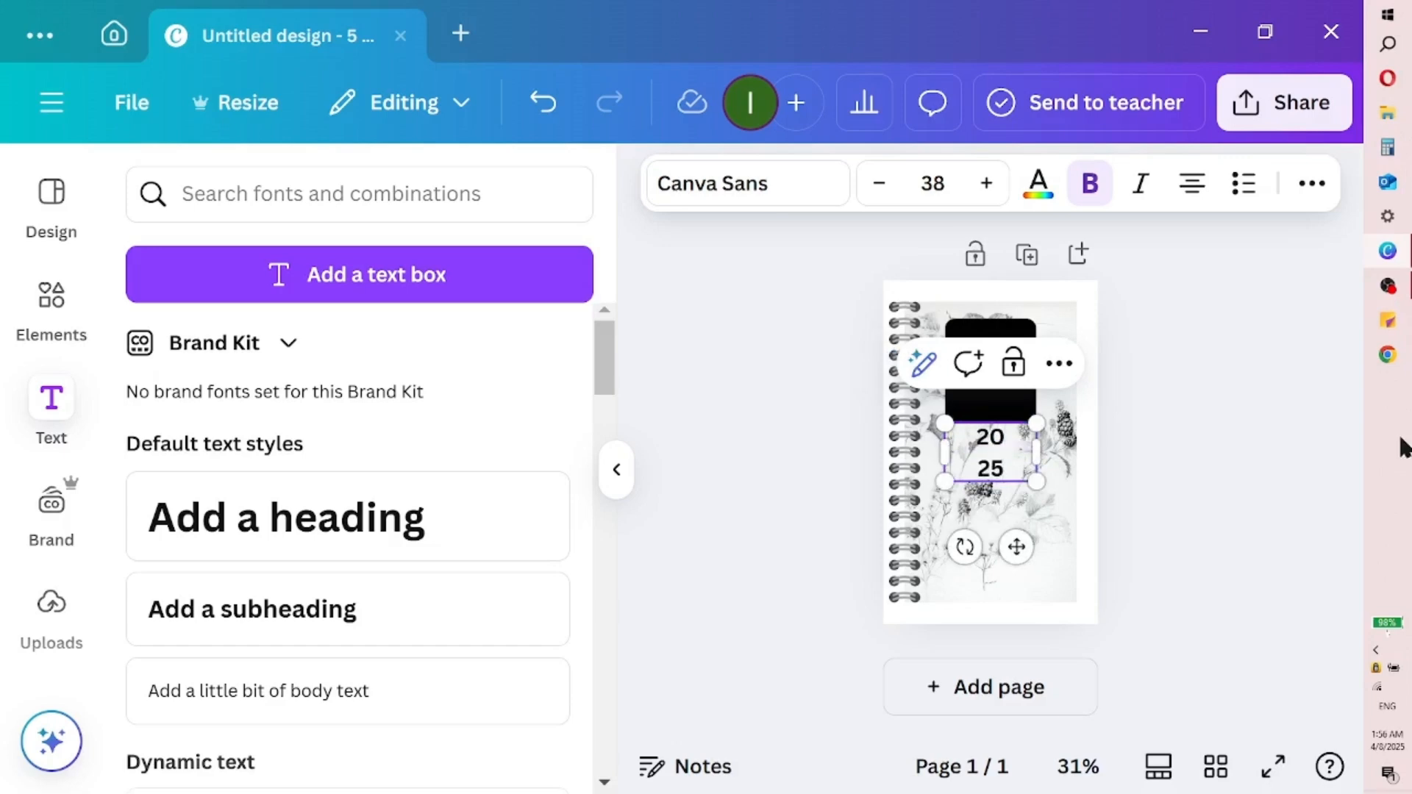
- Change the colour of the whole 20 25 heading to white
left_click(1038, 183)
left_click(559, 395)
double_click(994, 462)
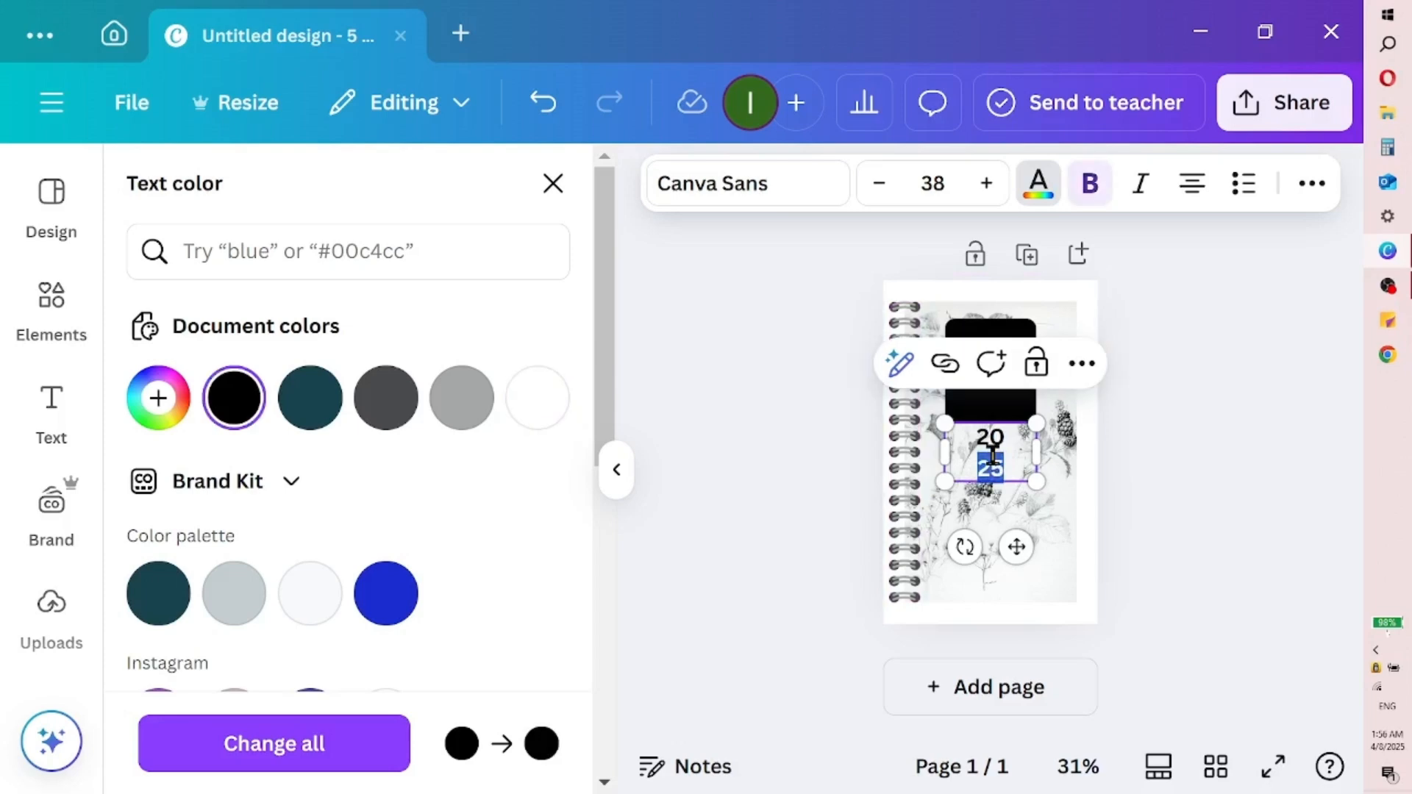
left_click(540, 396)
left_click(616, 469)
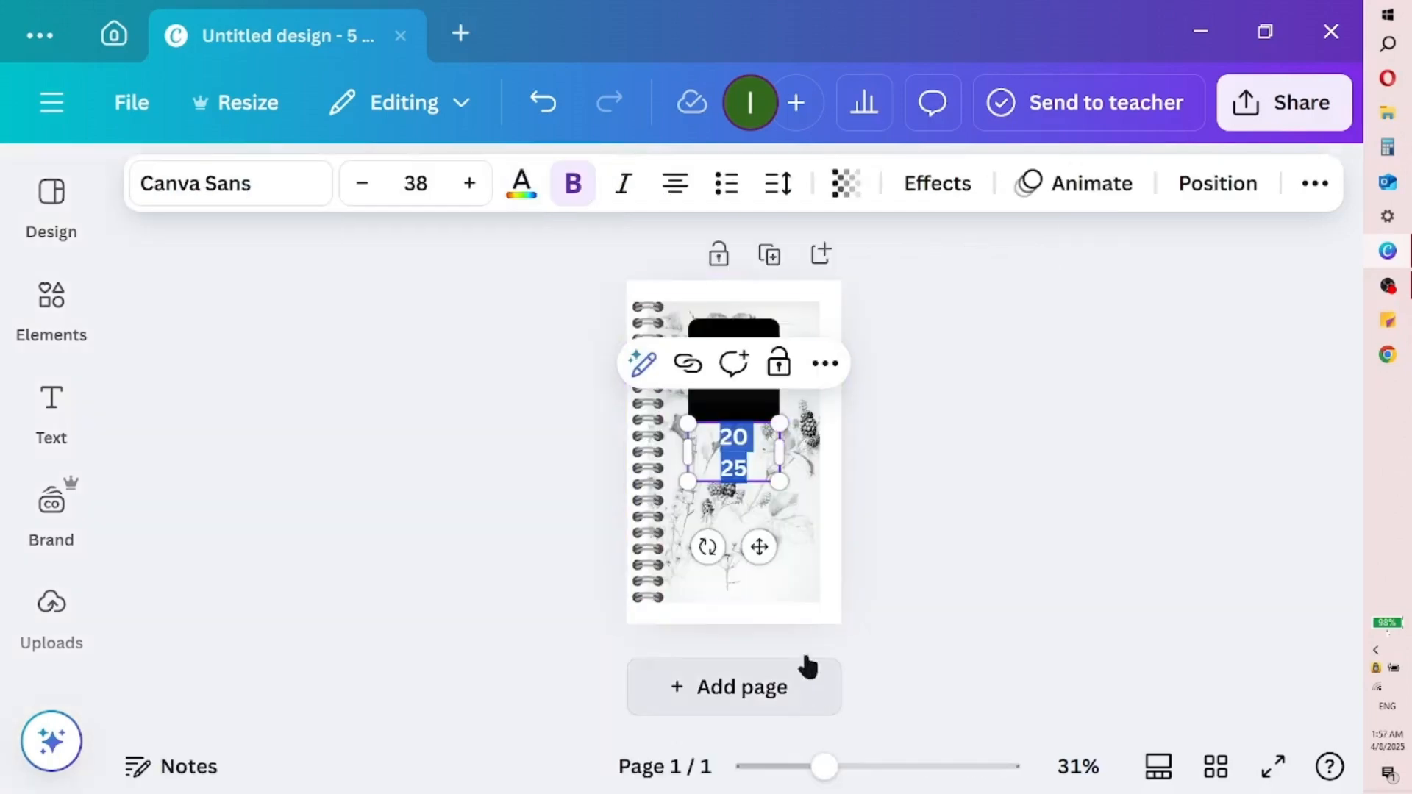
- Move the 20 25 heading onto the black rounded square and set its font to Lastica
left_click_drag(756, 545, 749, 468)
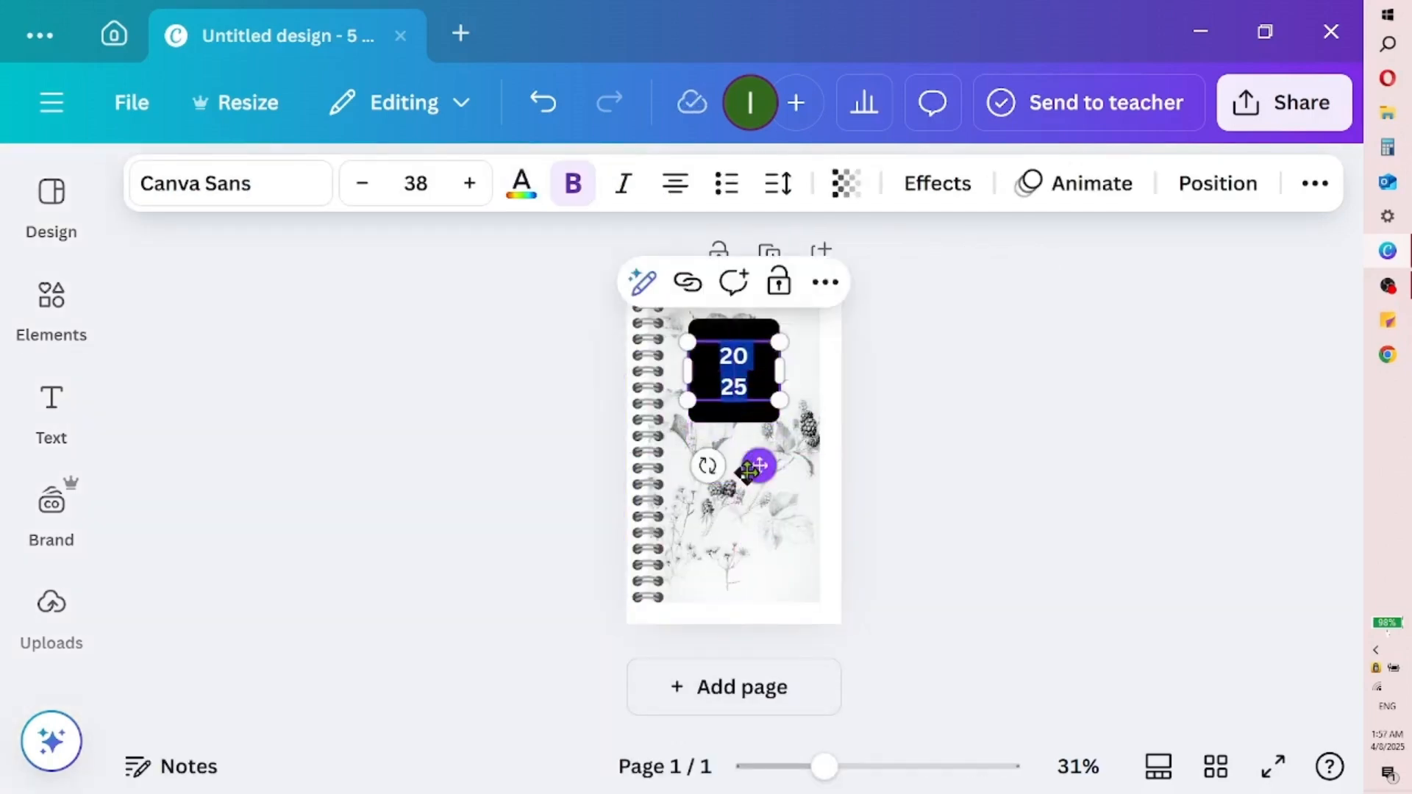
left_click(277, 193)
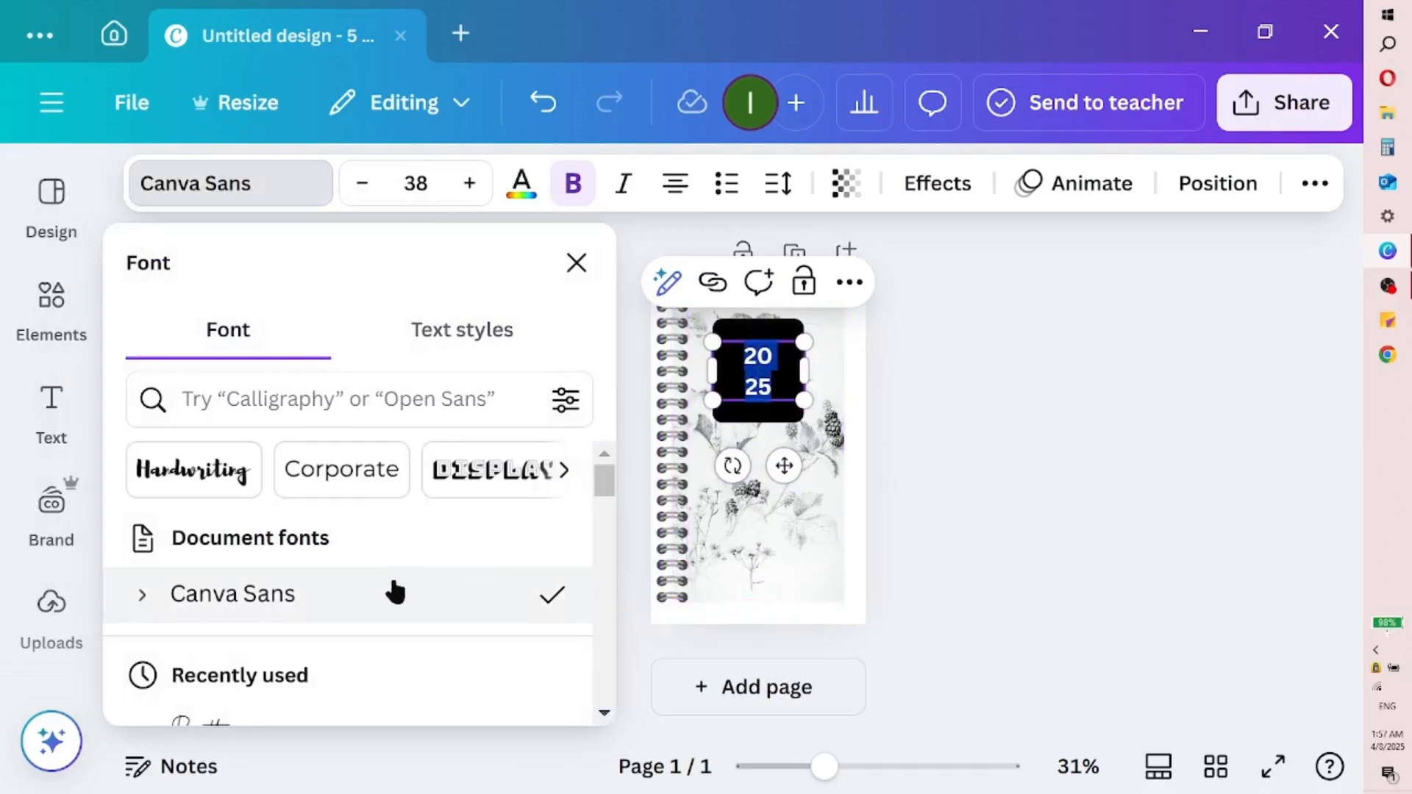
scroll(395, 591, "down", 1)
scroll(405, 584, "down", 5)
scroll(408, 577, "up", 5)
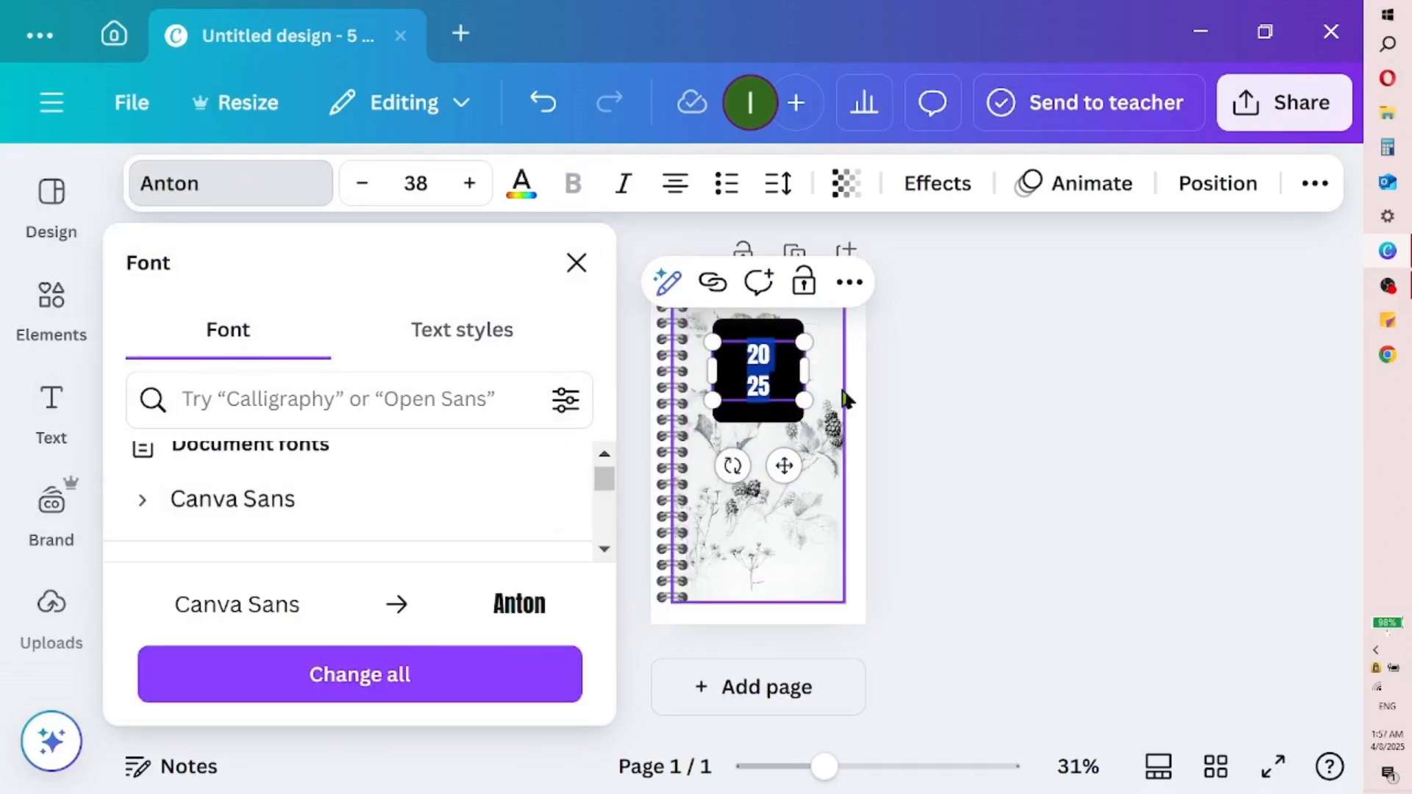
scroll(504, 558, "down", 2)
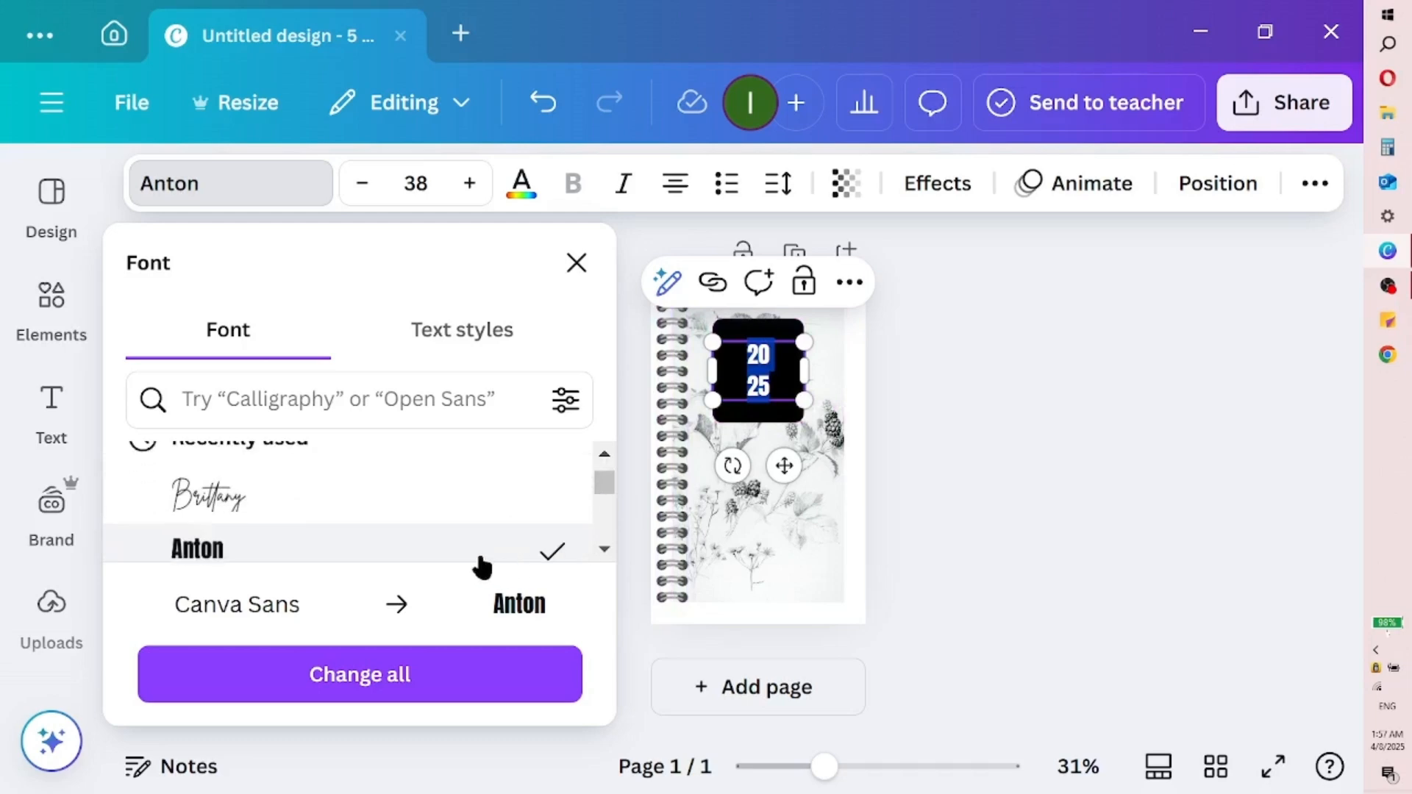
left_click(406, 507)
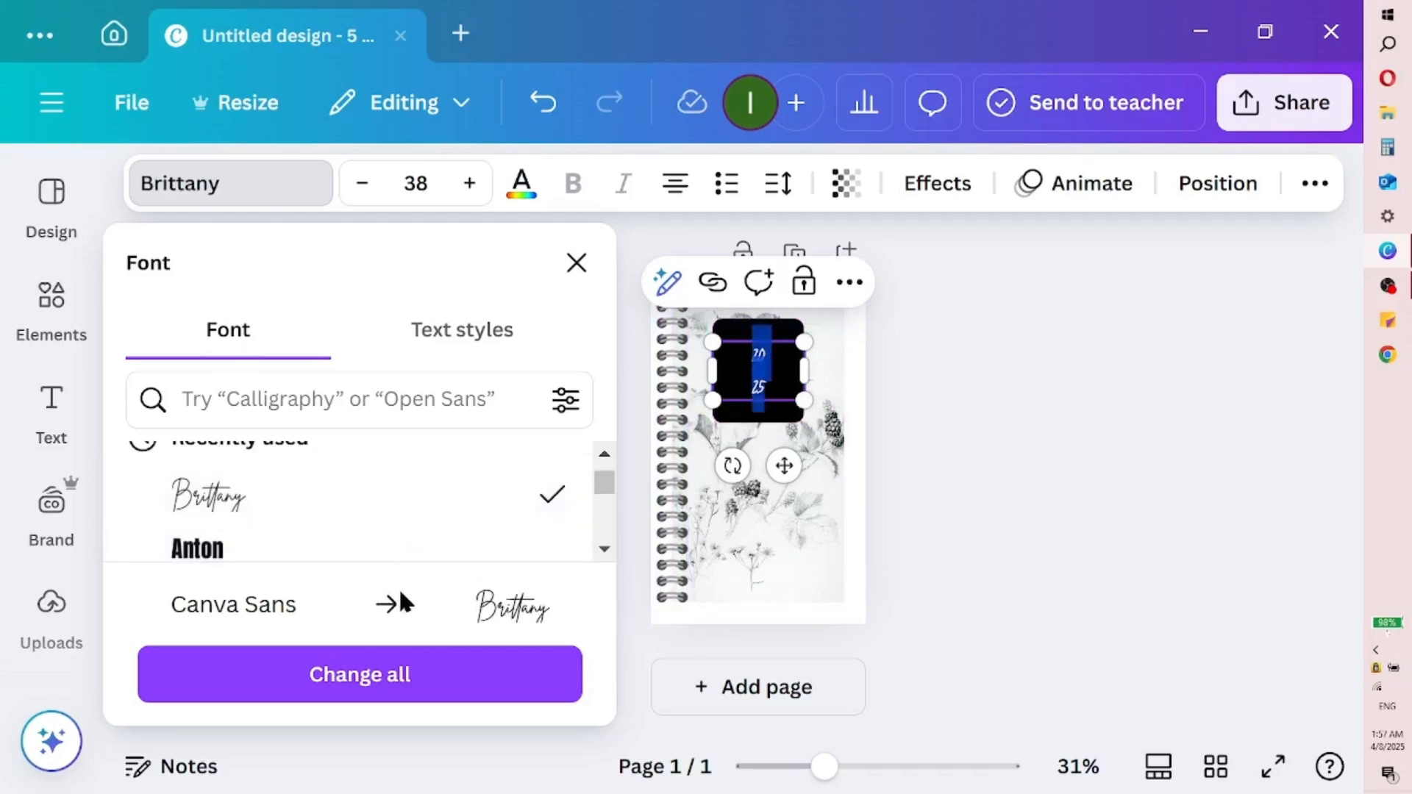
left_click(531, 544)
scroll(561, 545, "down", 5)
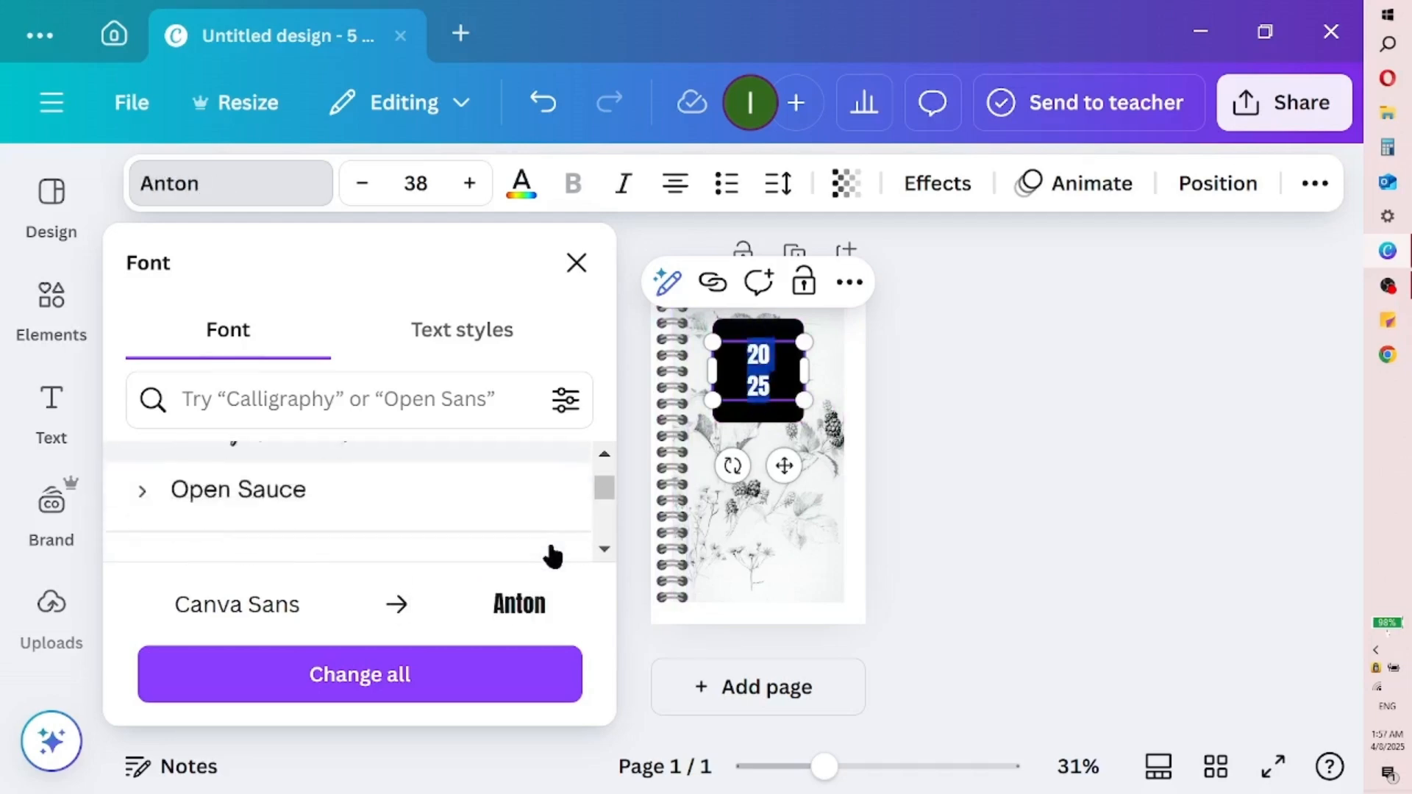
scroll(432, 555, "up", 3)
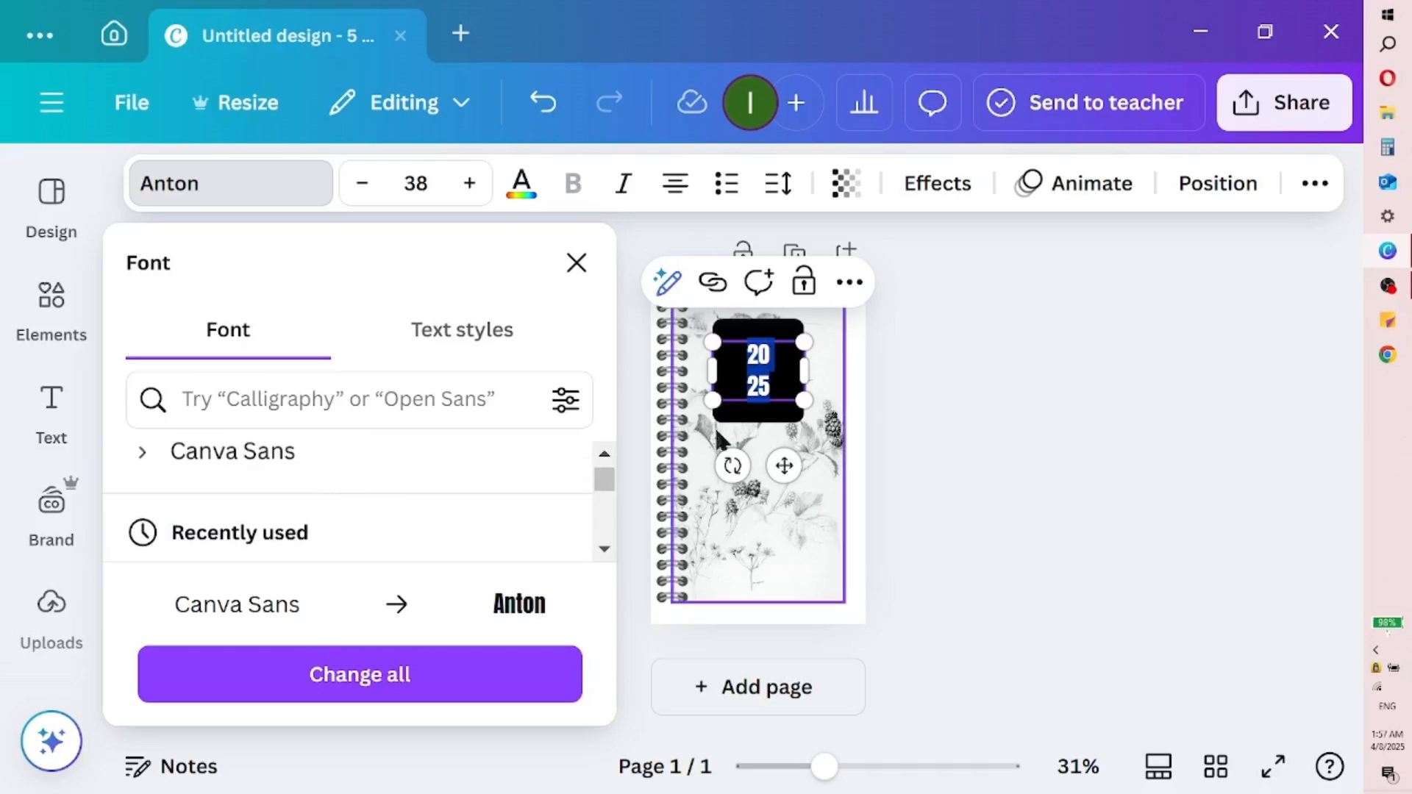
scroll(603, 549, "down", 3)
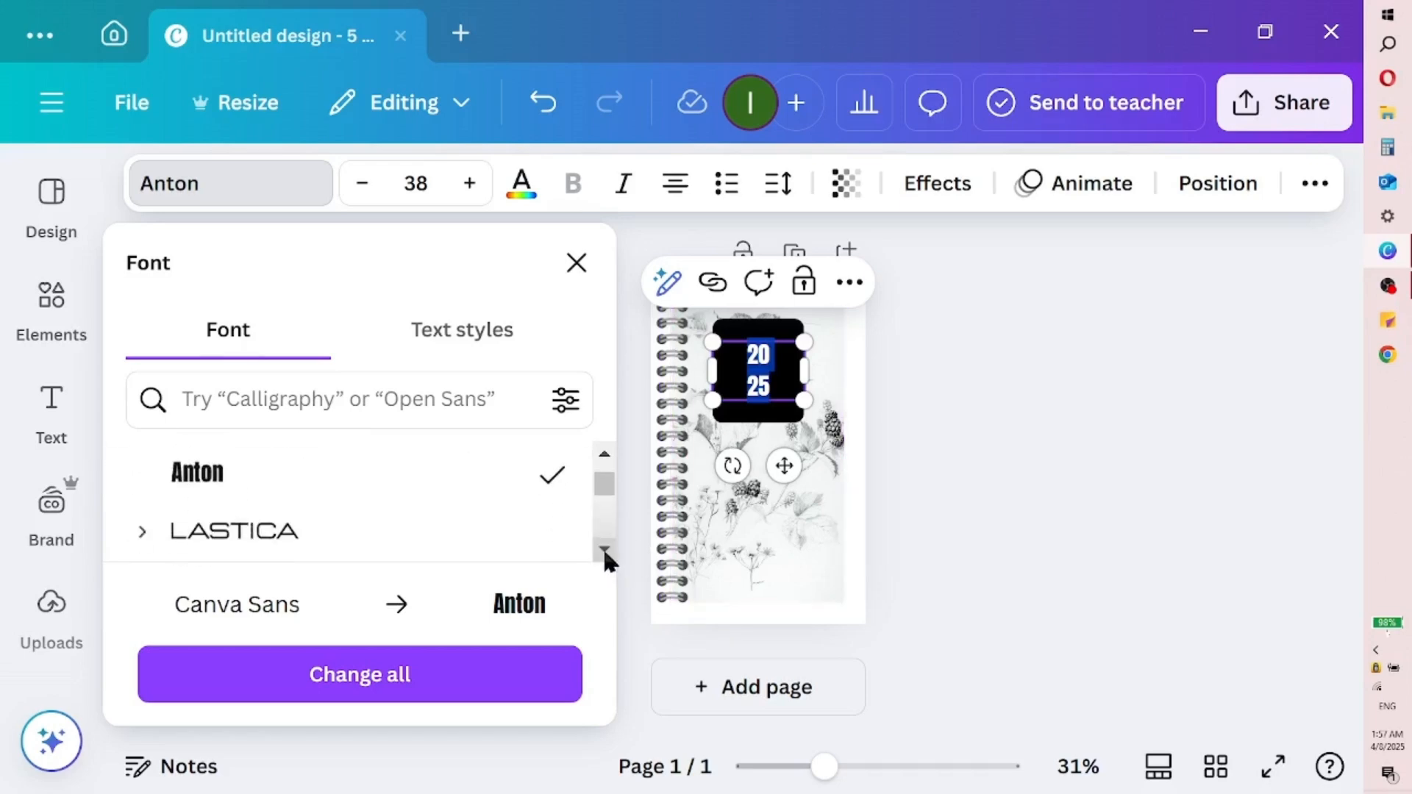
left_click(509, 553)
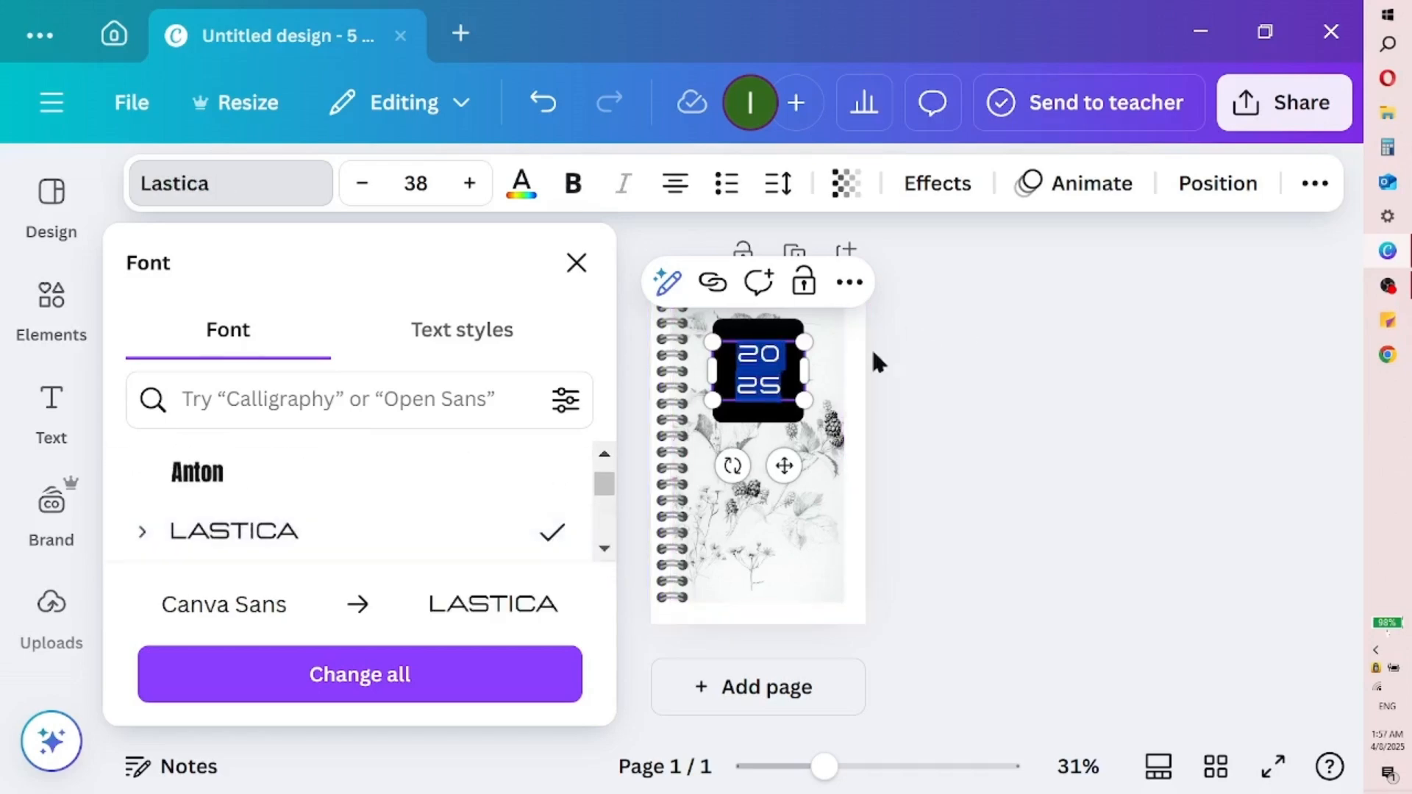
- Enlarge the 20 25 heading to size 58.6, make it bold and centre it on the black square
left_click_drag(805, 403, 850, 432)
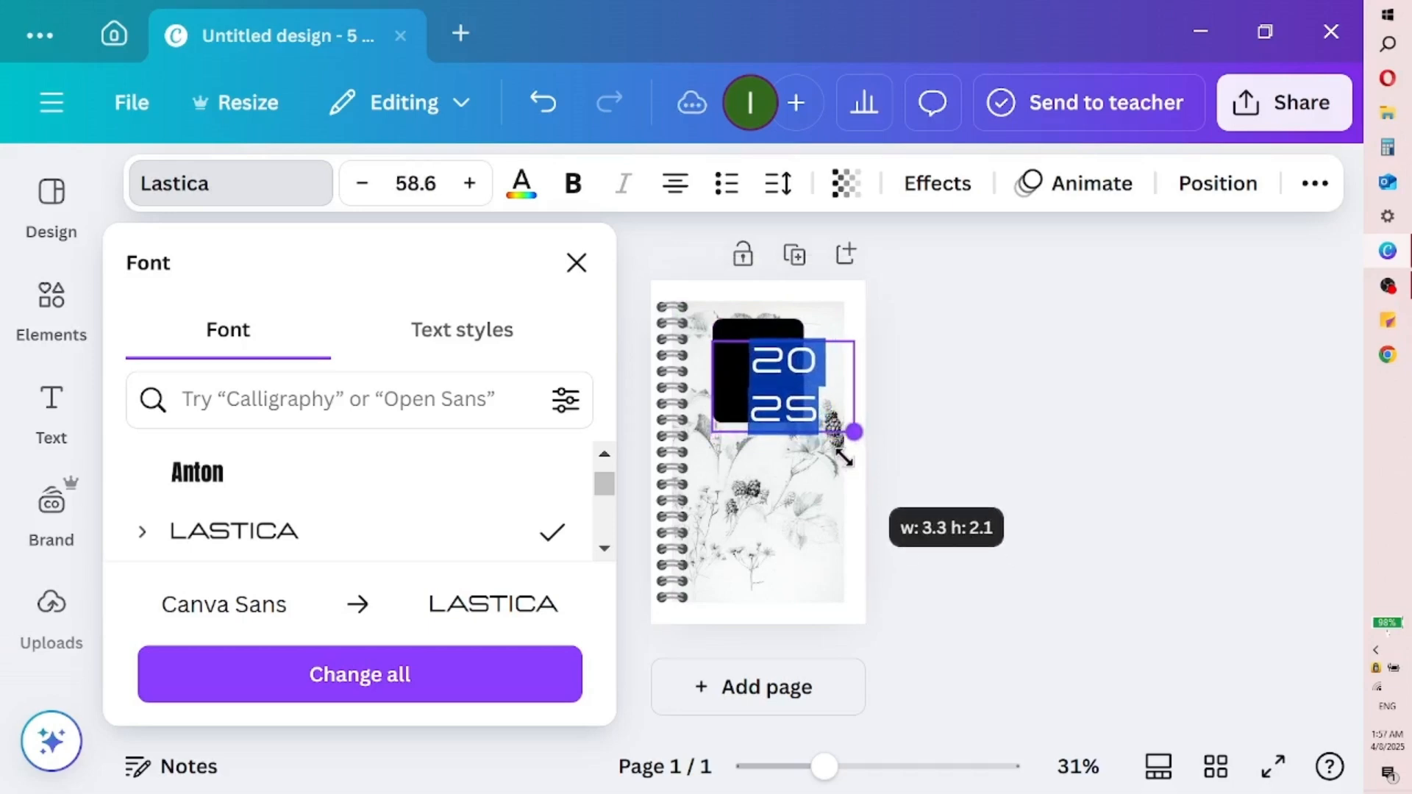
left_click(581, 193)
left_click(577, 264)
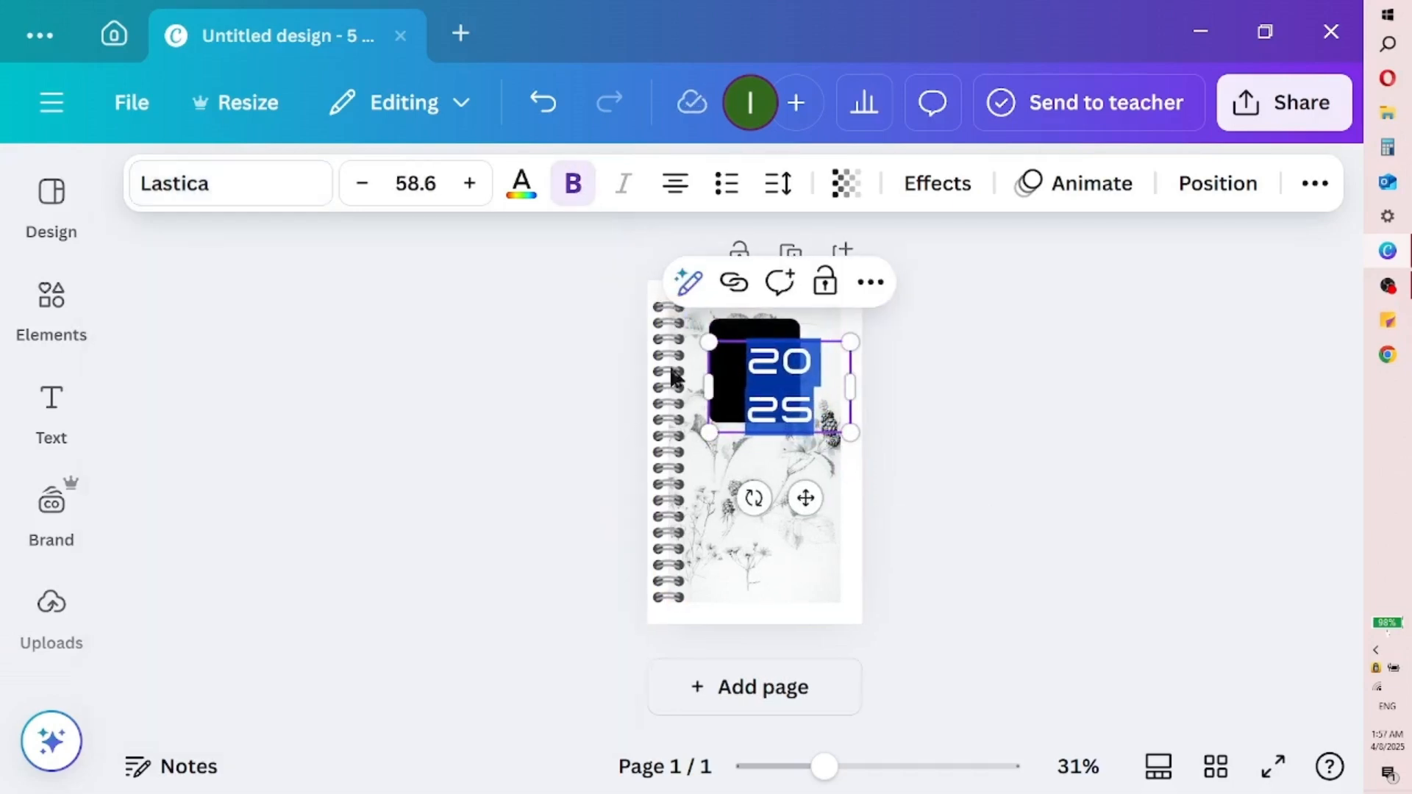
left_click_drag(774, 486, 758, 483)
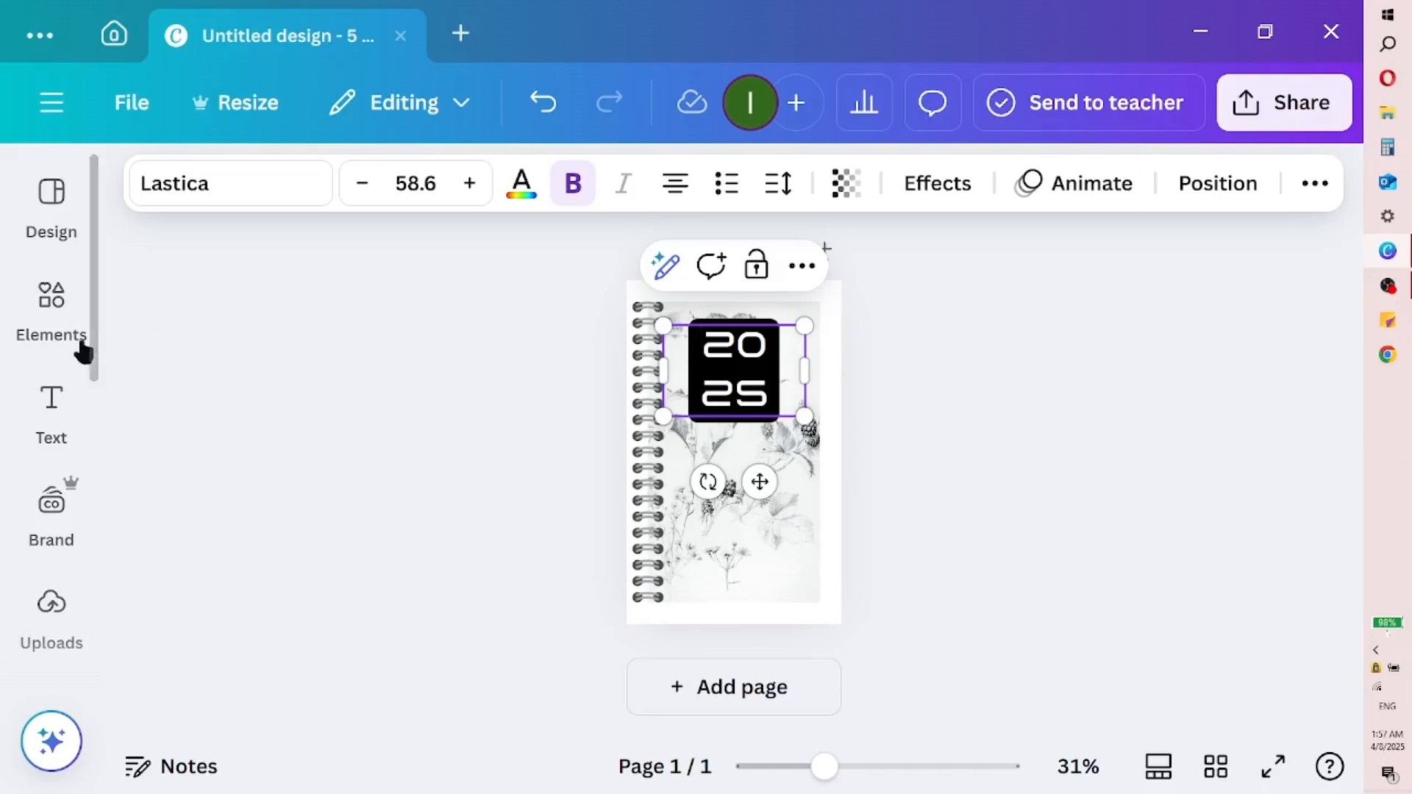
- Add a heading reading "my" and move it to the upper-left corner of the cover
left_click(52, 403)
left_click(411, 534)
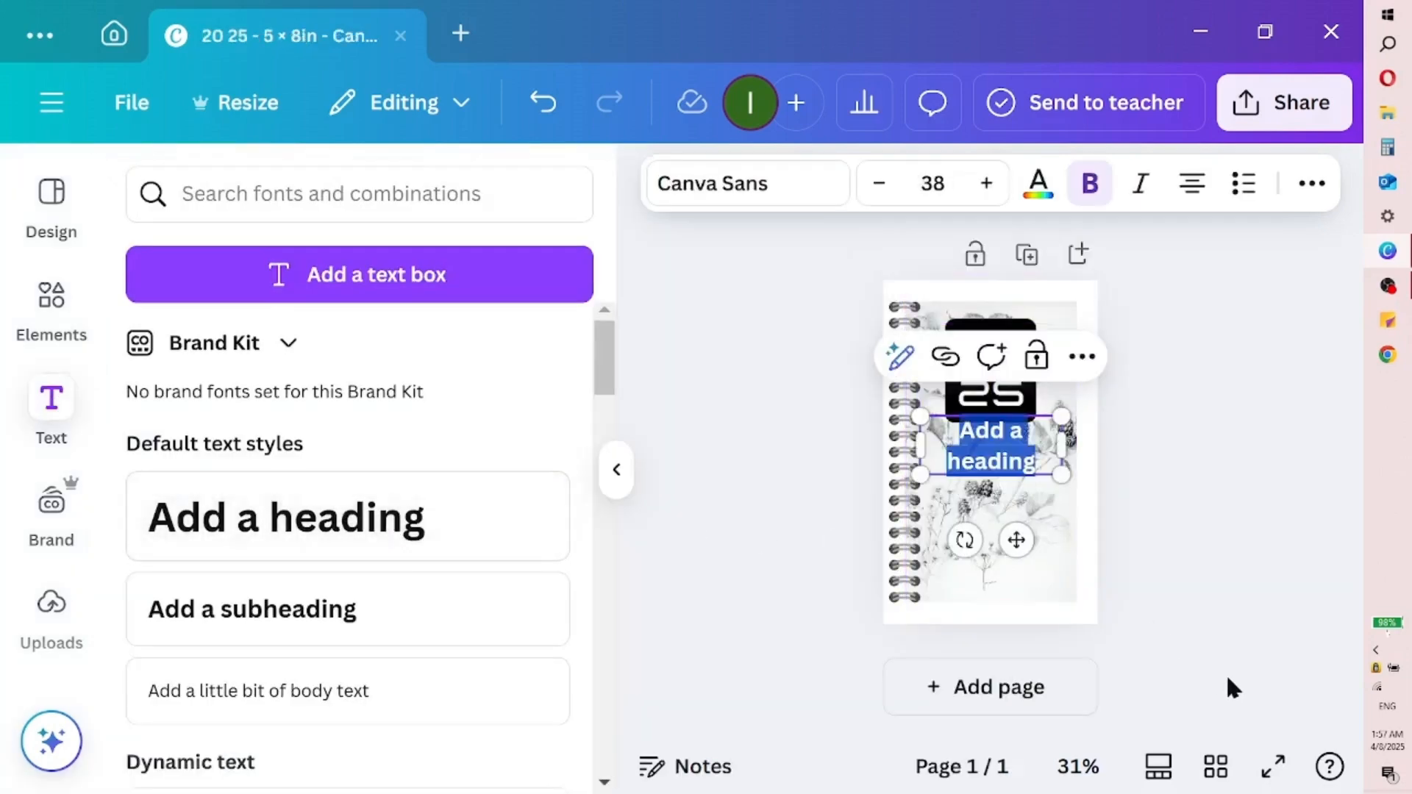
type("my")
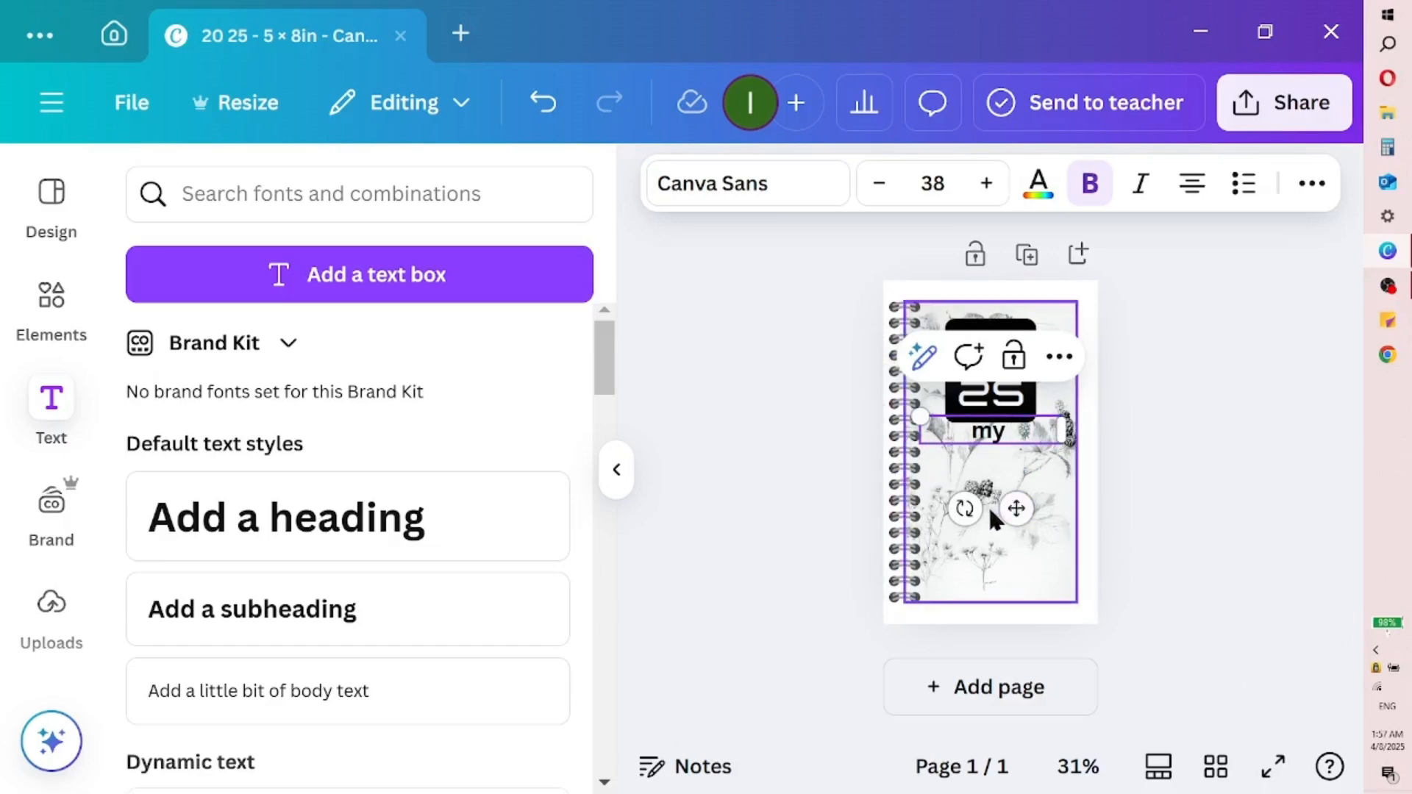
left_click_drag(1021, 509, 932, 397)
- Shift the 20 25 text and its black square towards the cover's right edge and slightly down, with "my" placed above and left of them
left_click(1064, 327)
left_click(1045, 337)
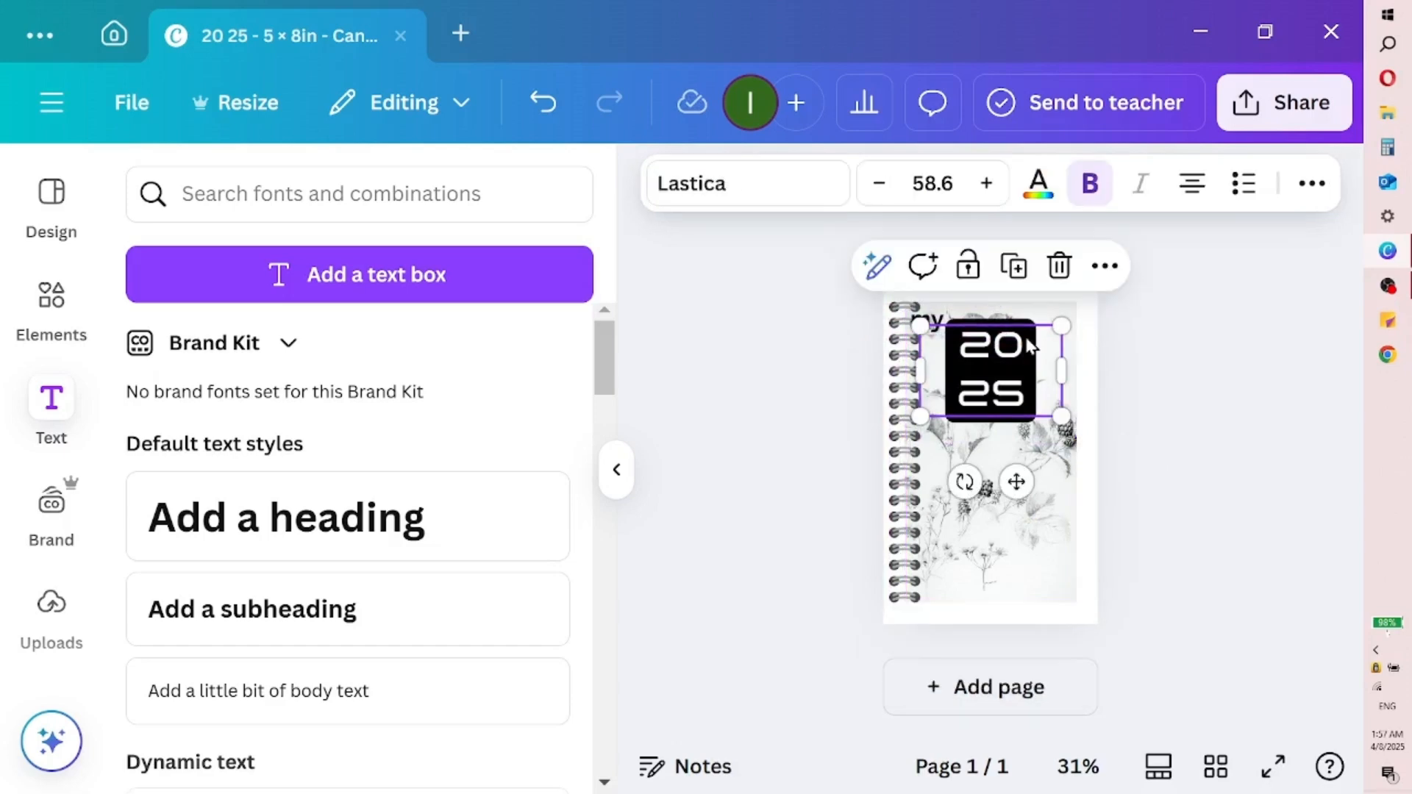
mouse_move(1028, 316)
left_mouse_down()
mouse_move(1015, 344)
mouse_move(1029, 321)
left_mouse_up()
left_click_drag(1026, 369, 1063, 405)
left_click_drag(978, 331, 940, 346)
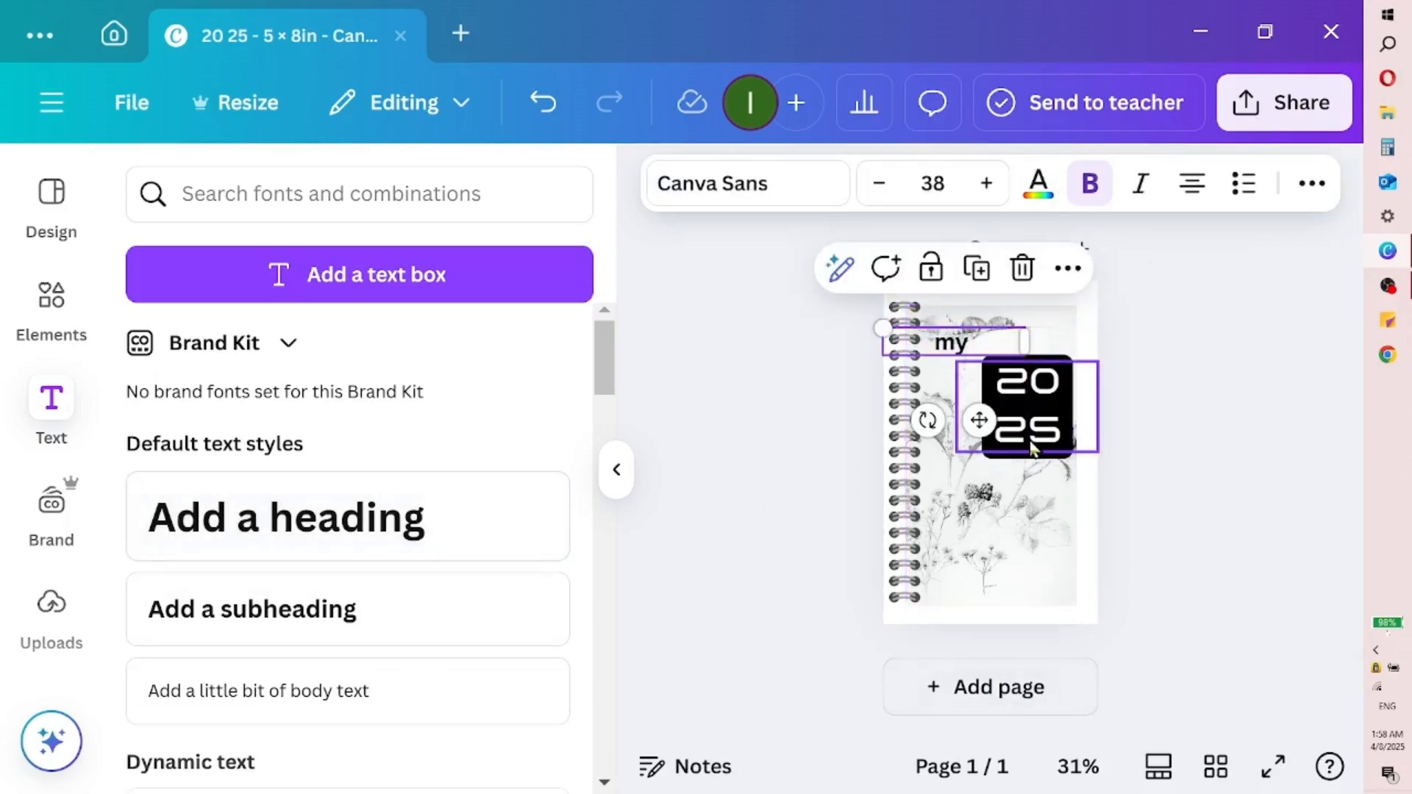
- Add a heading reading "planner" and place it below the black 20 25 square
left_click(309, 520)
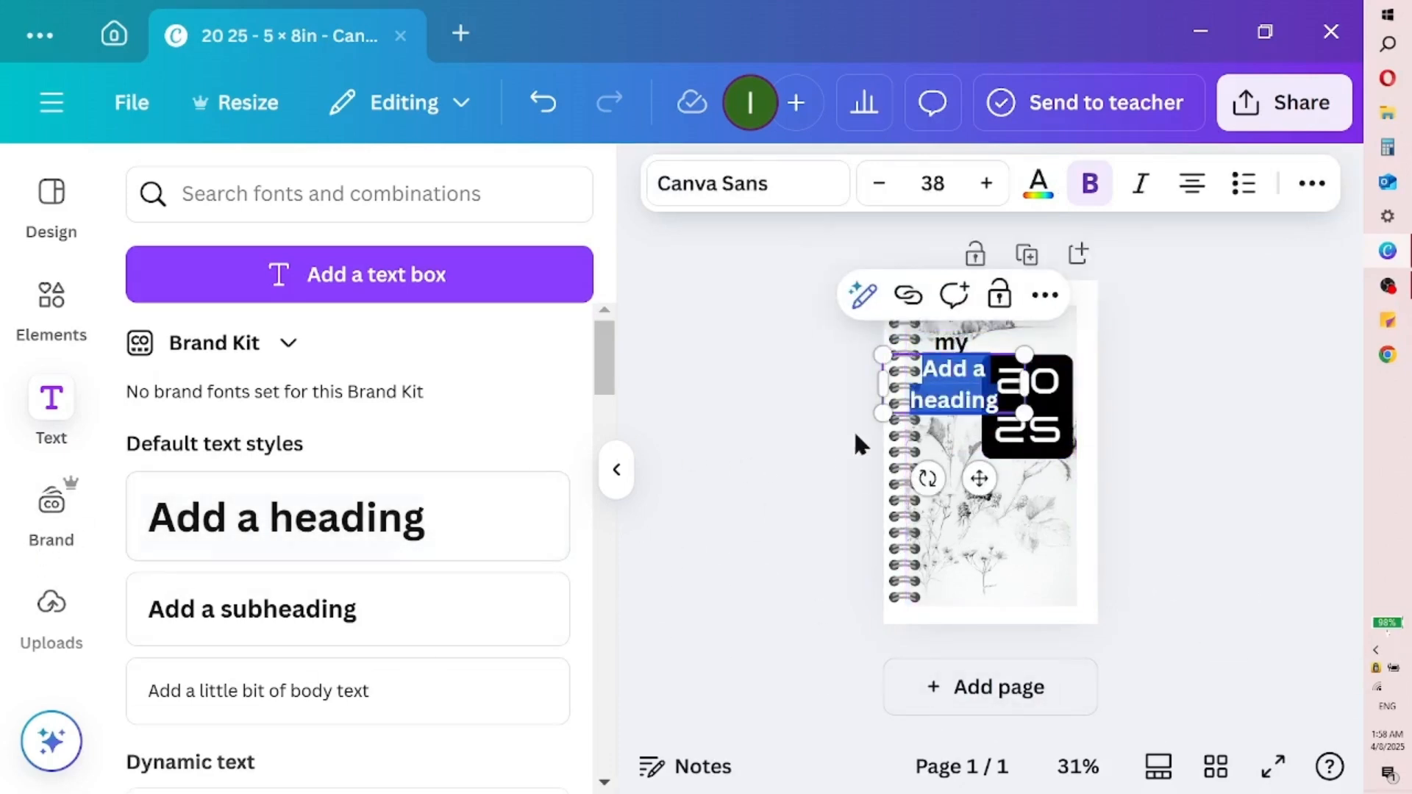
type("planne")
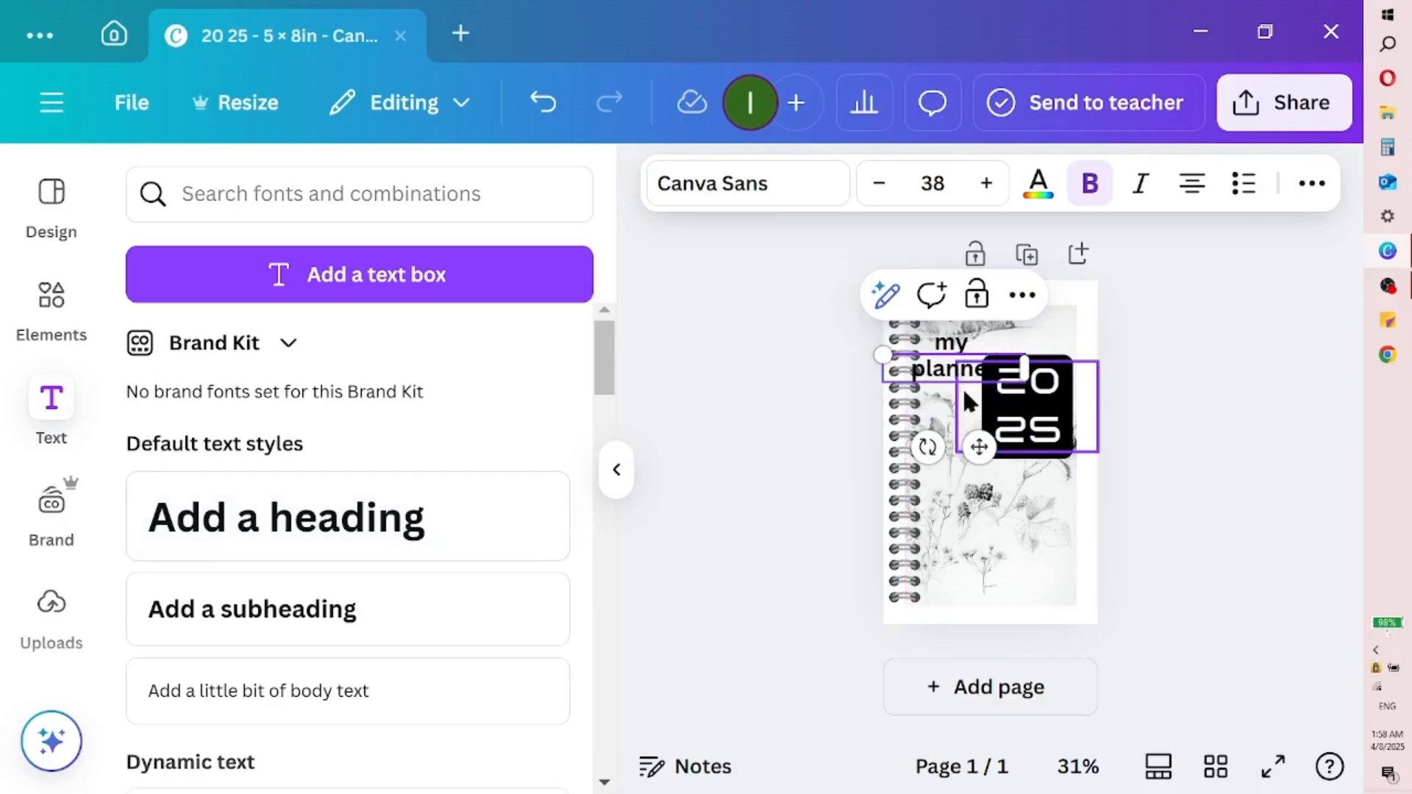
left_click(616, 469)
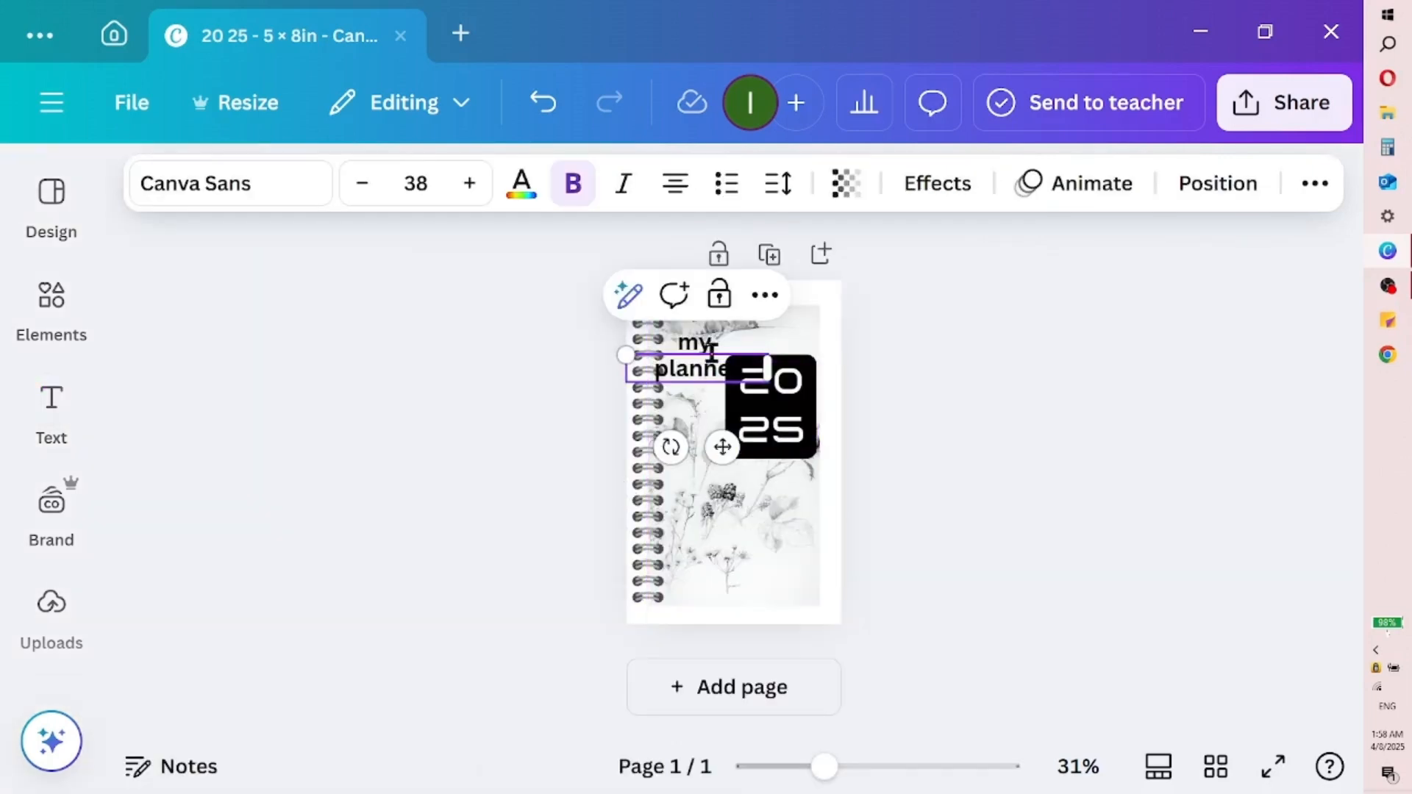
left_click_drag(721, 445, 762, 575)
- Set the "my" heading in the Brittany font, enlarge it and position it at the cover's upper left beside the spiral
left_click_drag(699, 354, 723, 345)
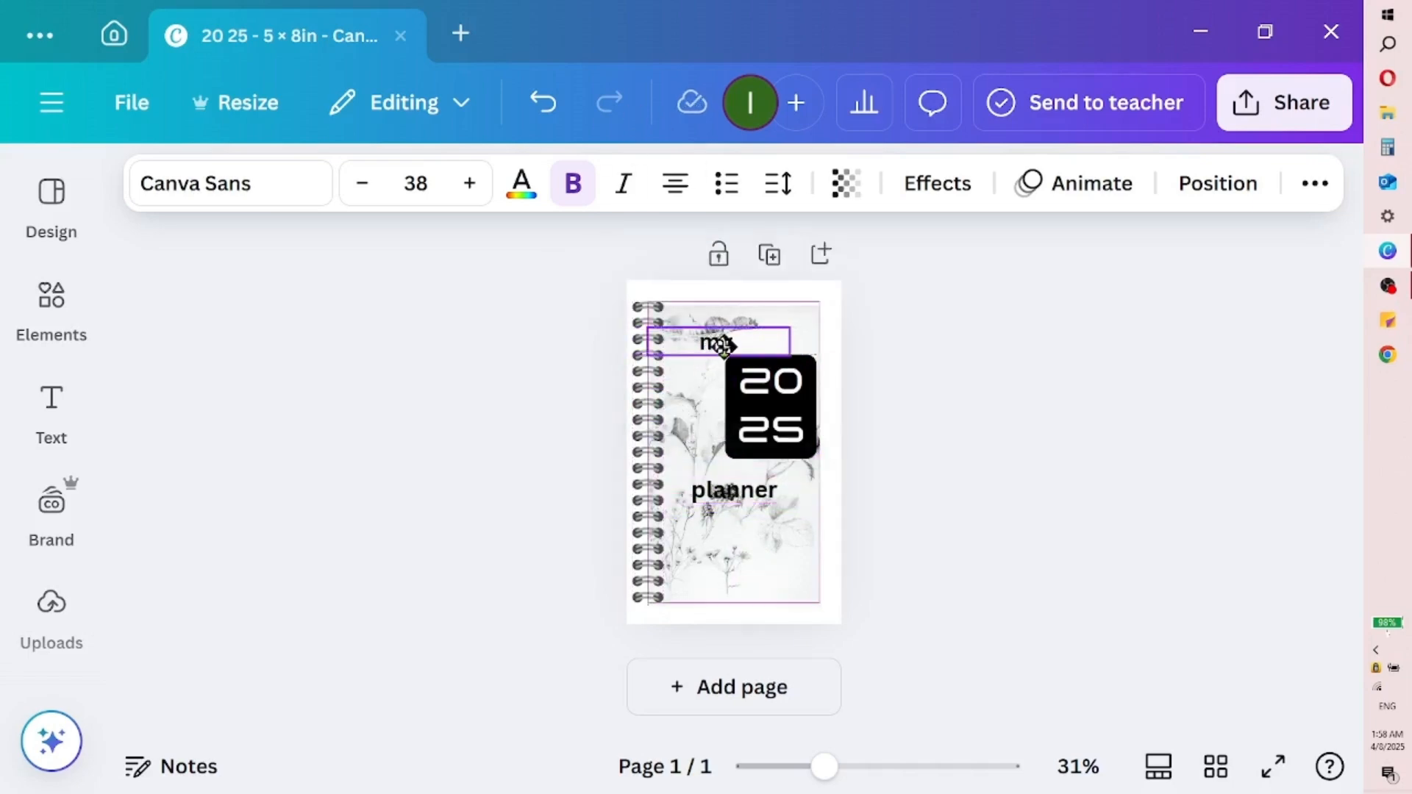
left_click(306, 189)
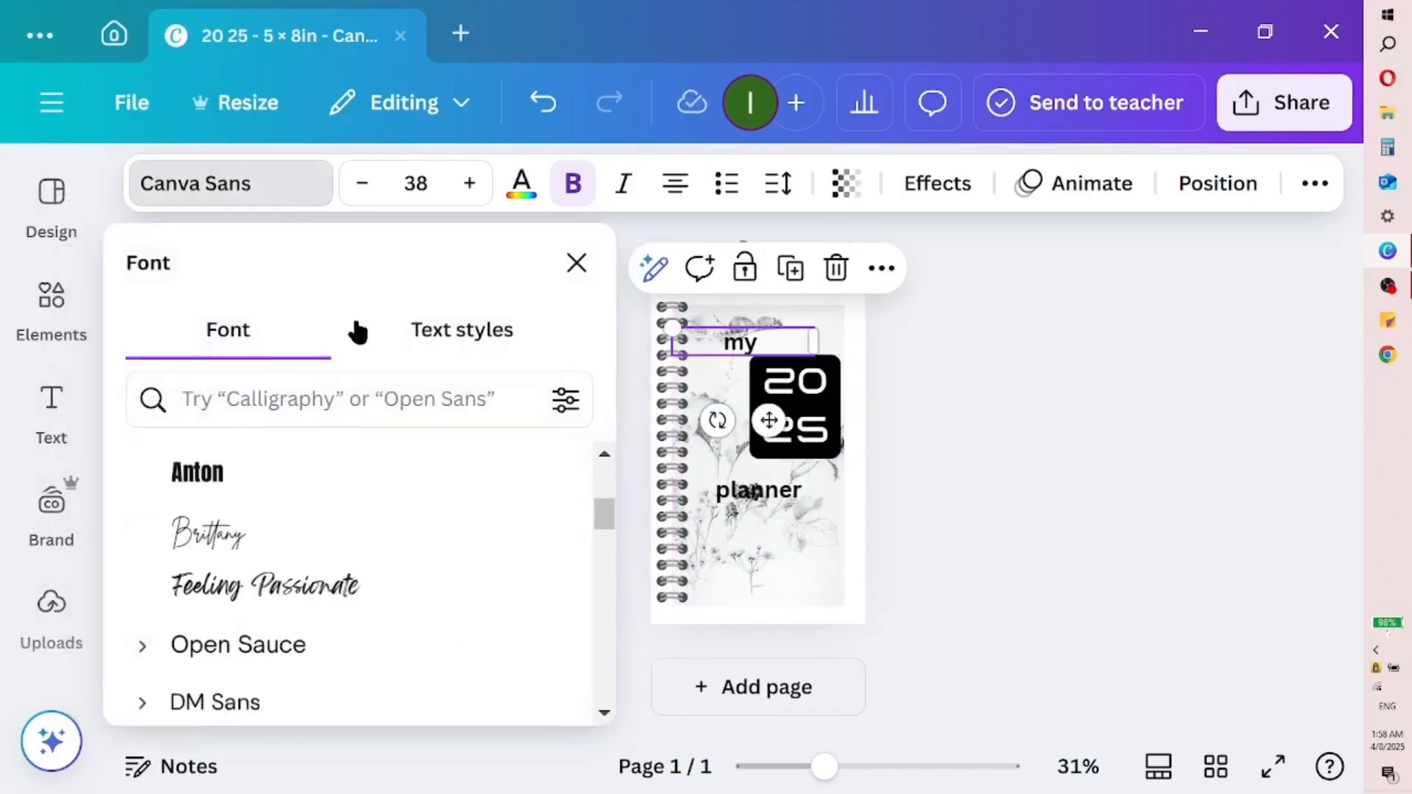
left_click(414, 557)
left_click_drag(659, 324, 477, 150)
left_click_drag(877, 347, 978, 355)
- Set the "planner" heading in the Anton font and enlarge it to span the cover's width
left_click(760, 491)
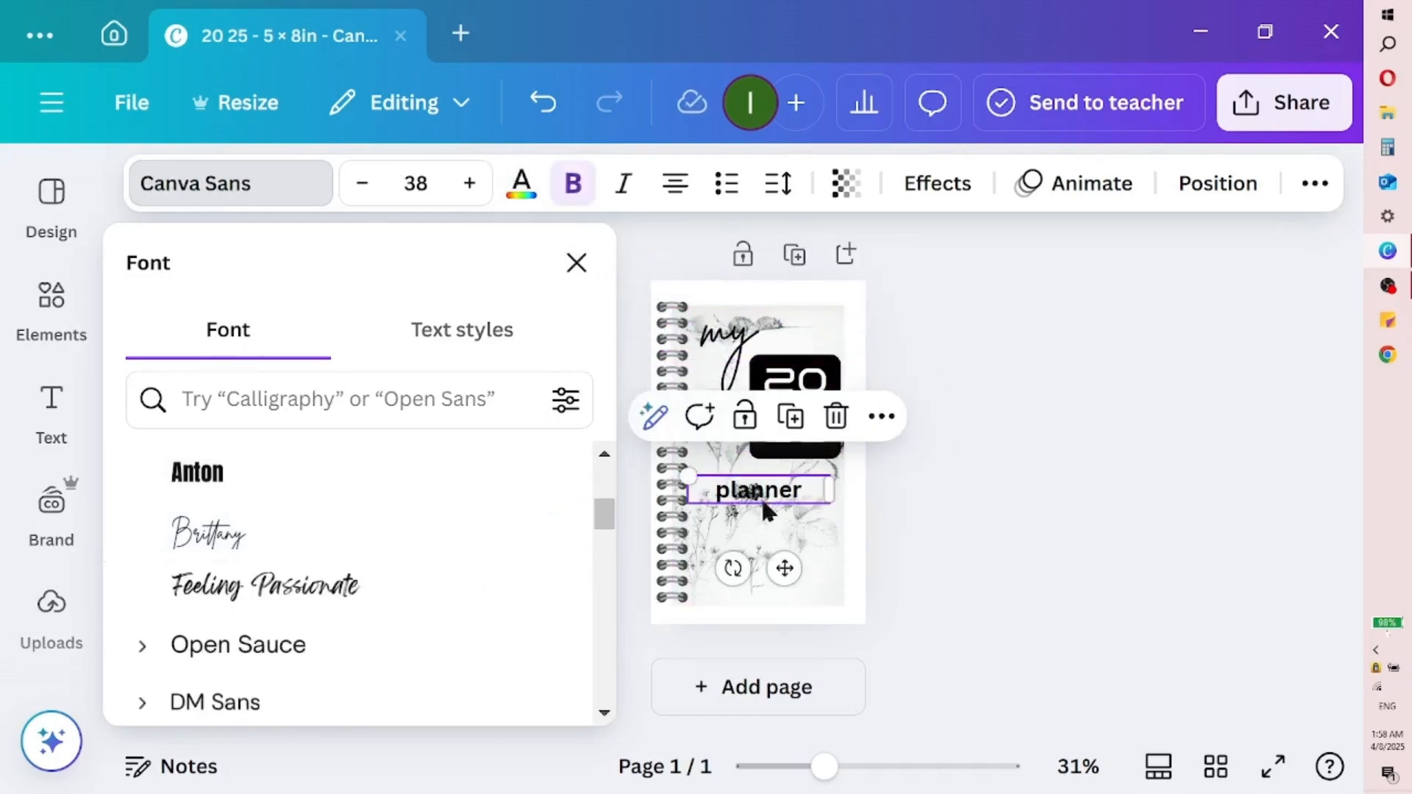
left_click(277, 477)
left_click_drag(688, 477, 776, 525)
- Move the black square with the 20 25 text down to sit just above the word "planner"
left_click_drag(818, 399, 816, 430)
left_click_drag(797, 376, 798, 406)
left_click(1069, 567)
left_click(921, 593)
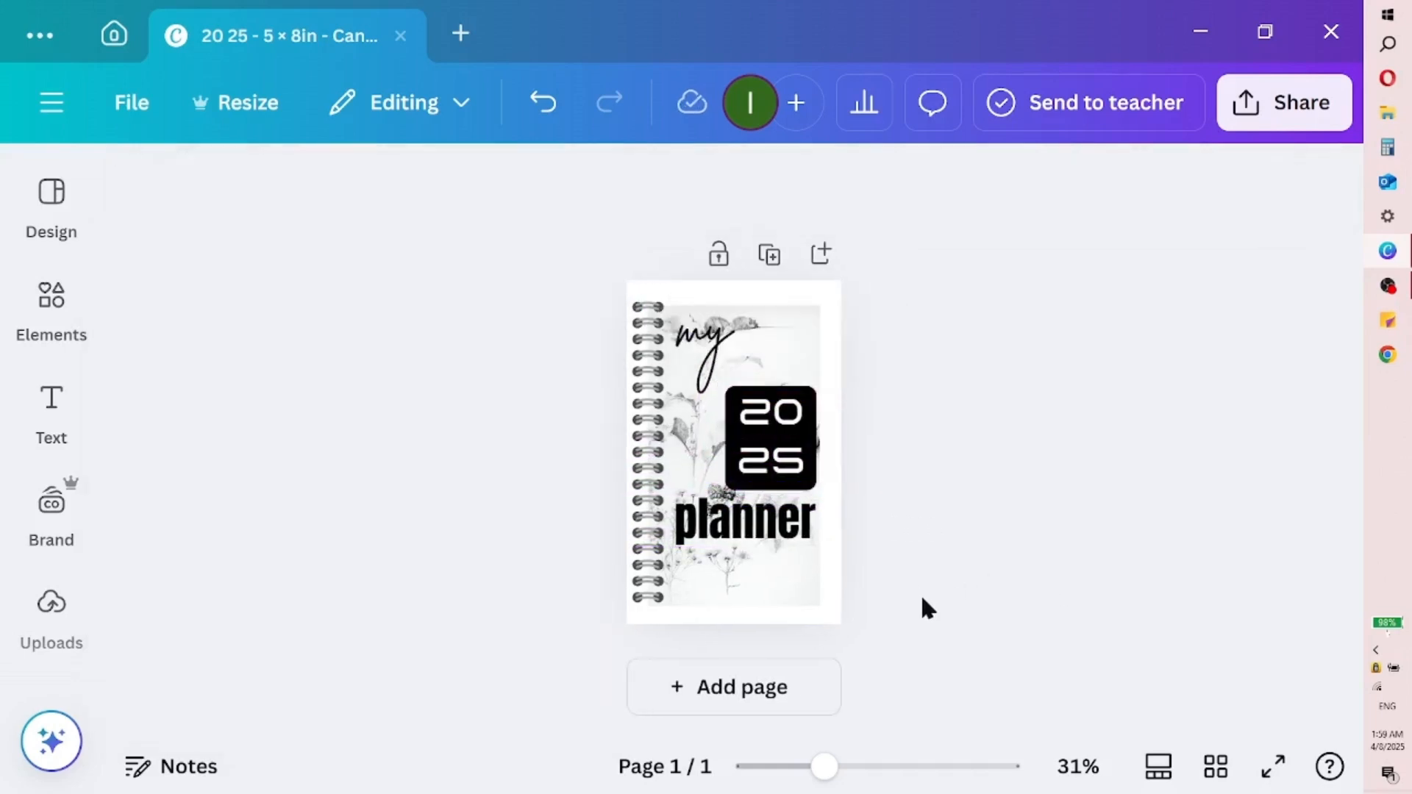
- Add another rounded square shape to the cover and fill it with black (#000000)
left_click(72, 334)
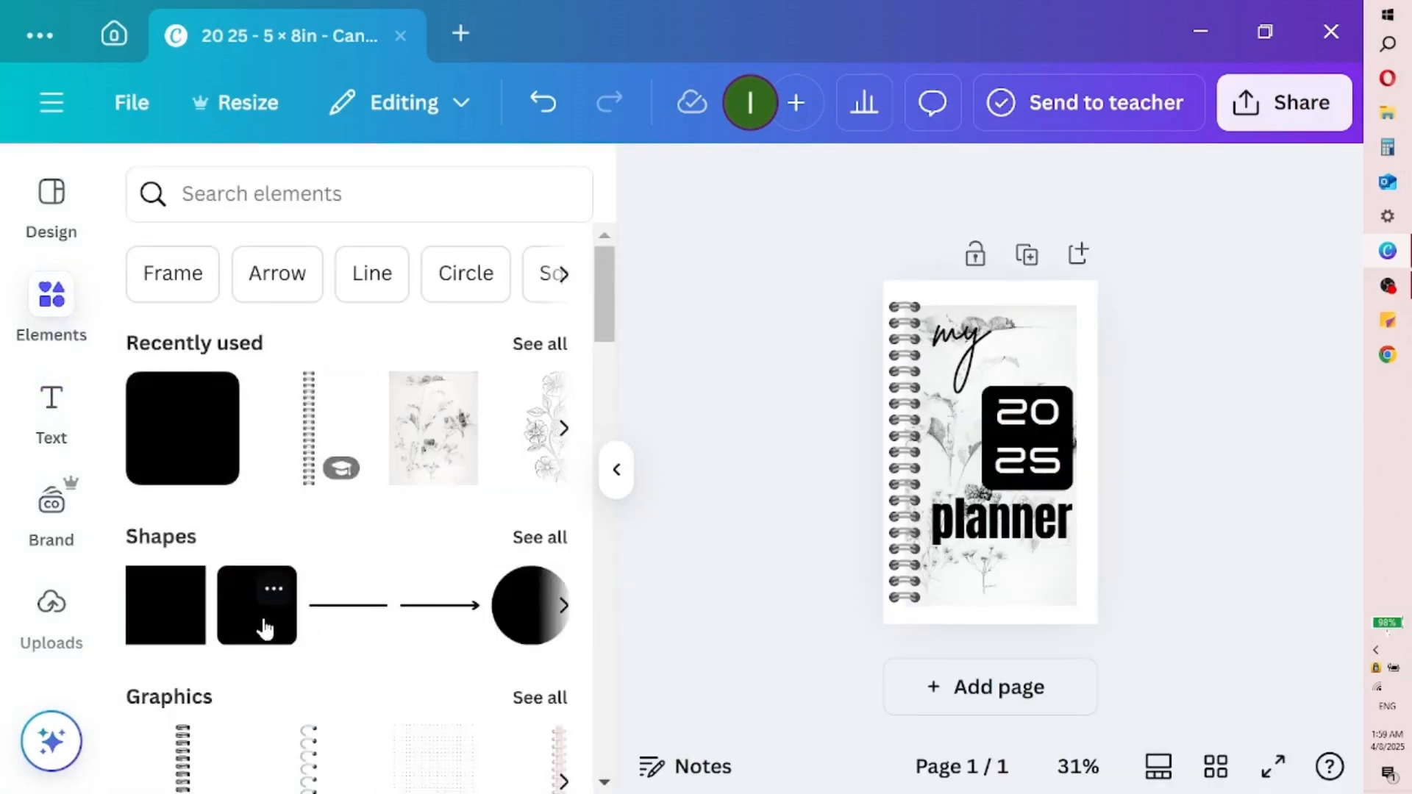
left_click(266, 628)
left_click(617, 468)
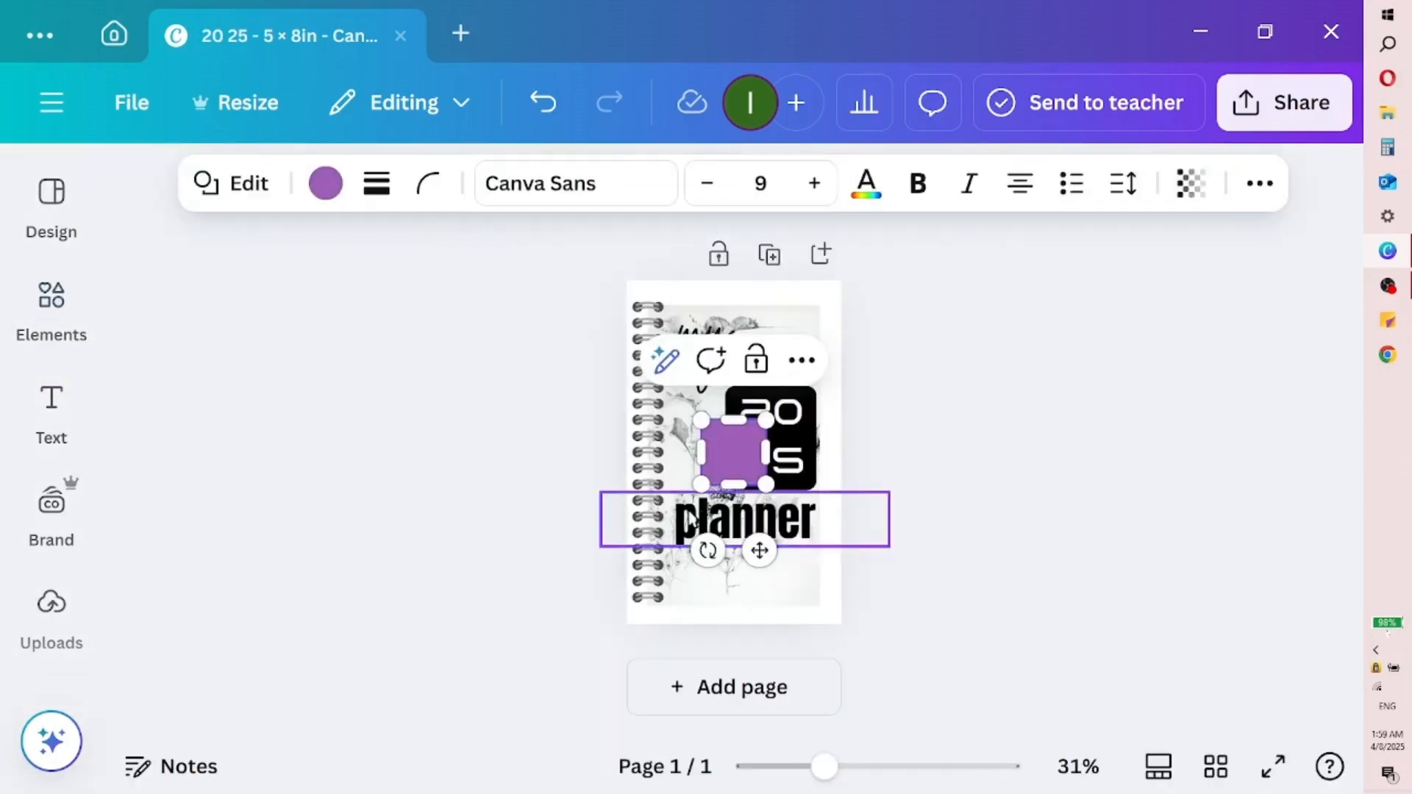
left_click(324, 183)
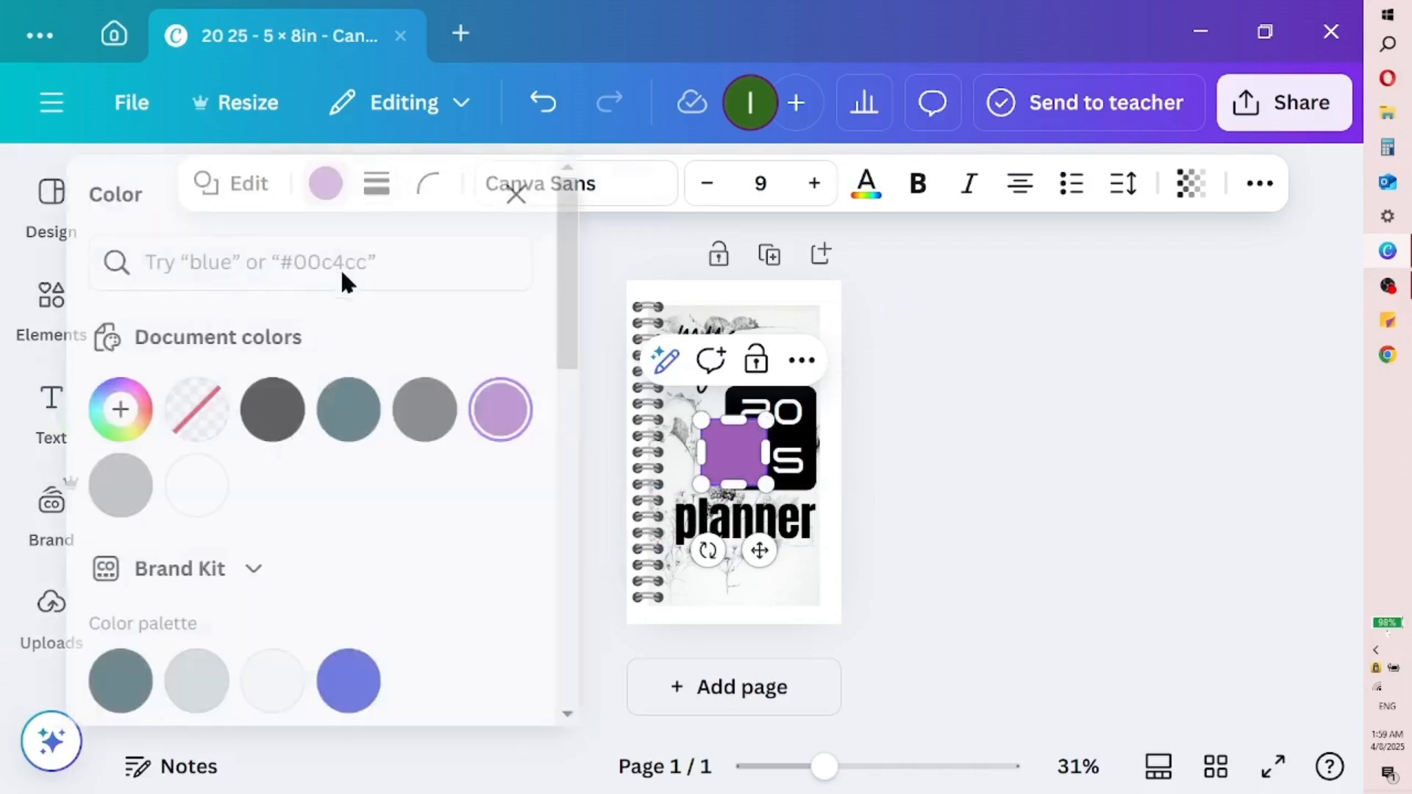
left_click(308, 469)
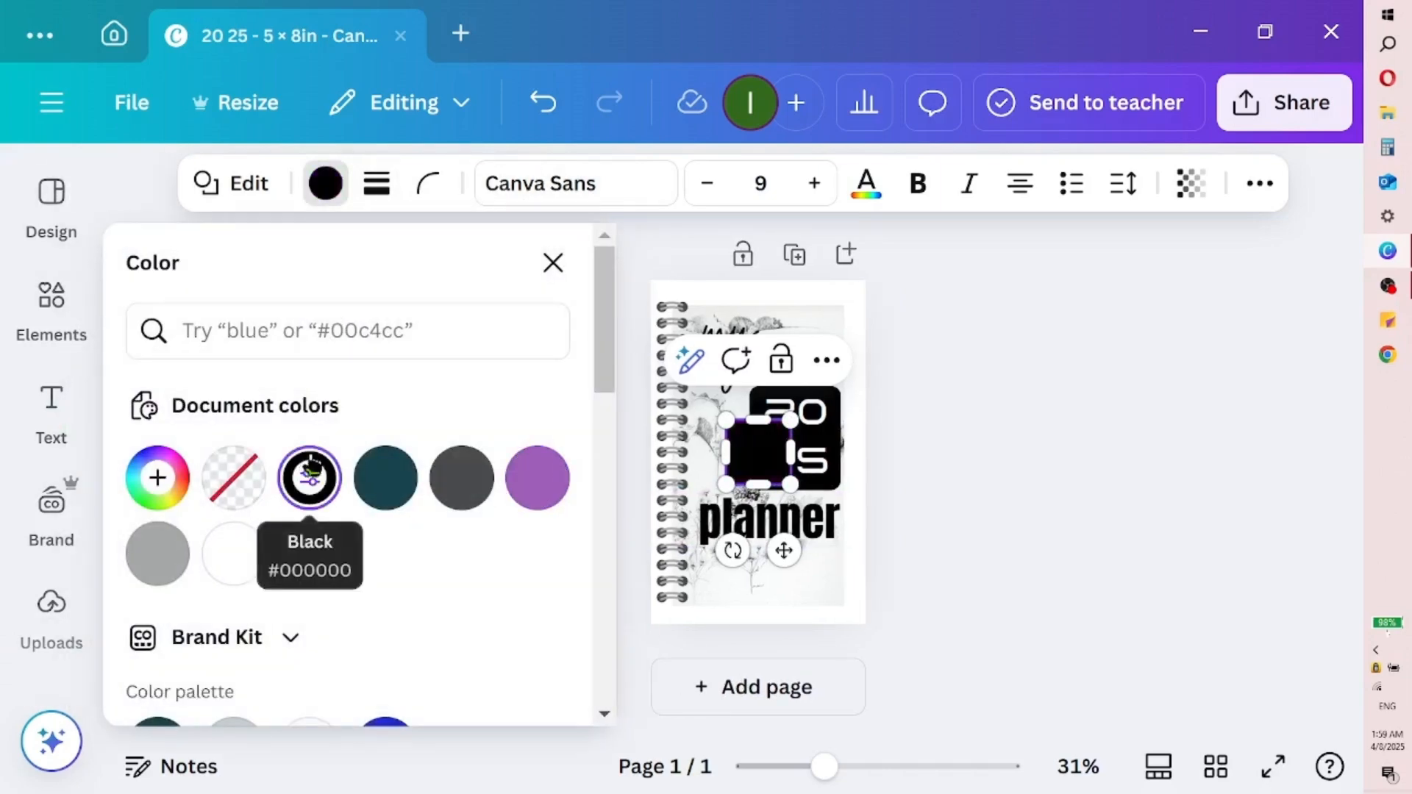
left_click(563, 269)
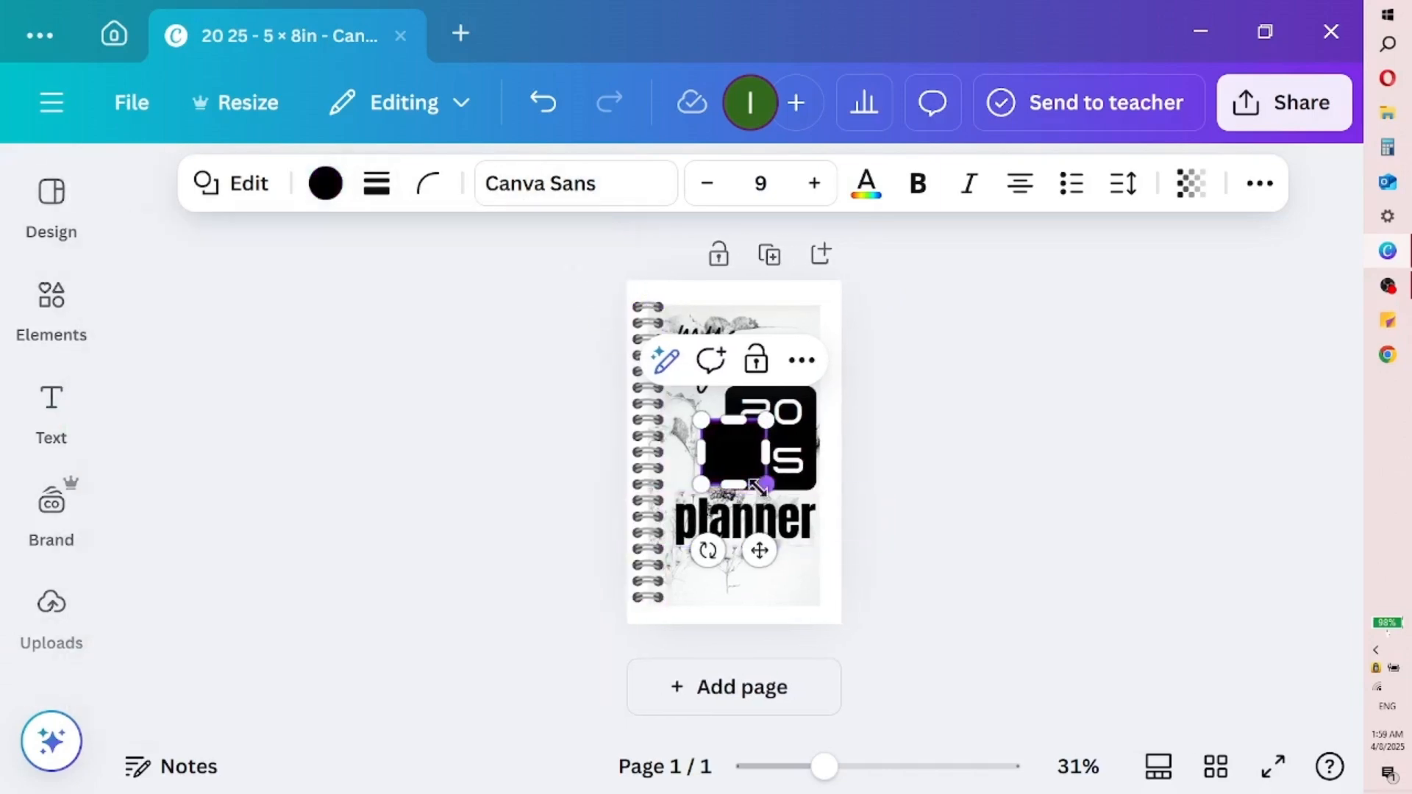
- Shrink the new black shape into a small flat tab and place it at the upper end of the cover's right edge
left_click_drag(739, 484, 719, 451)
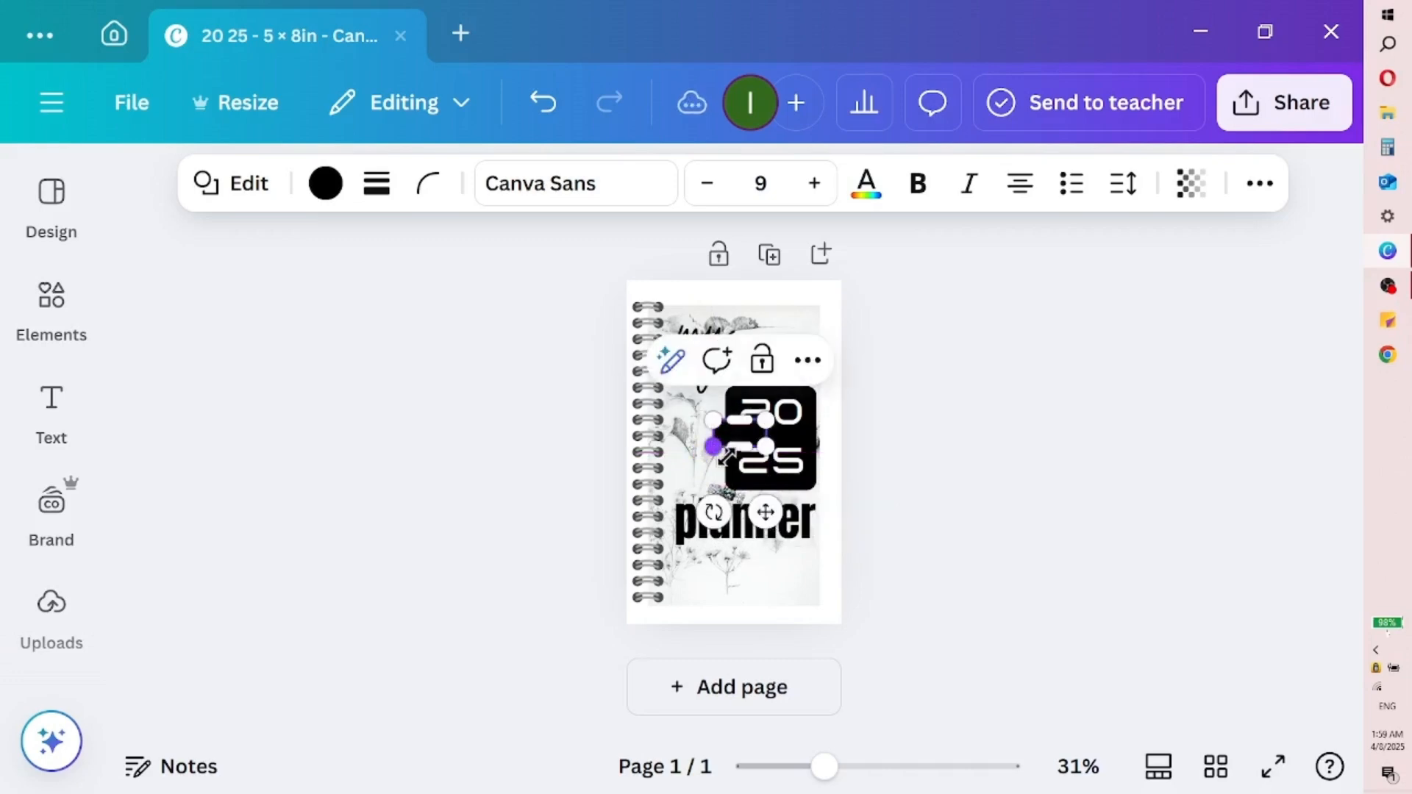
left_click_drag(770, 502, 844, 403)
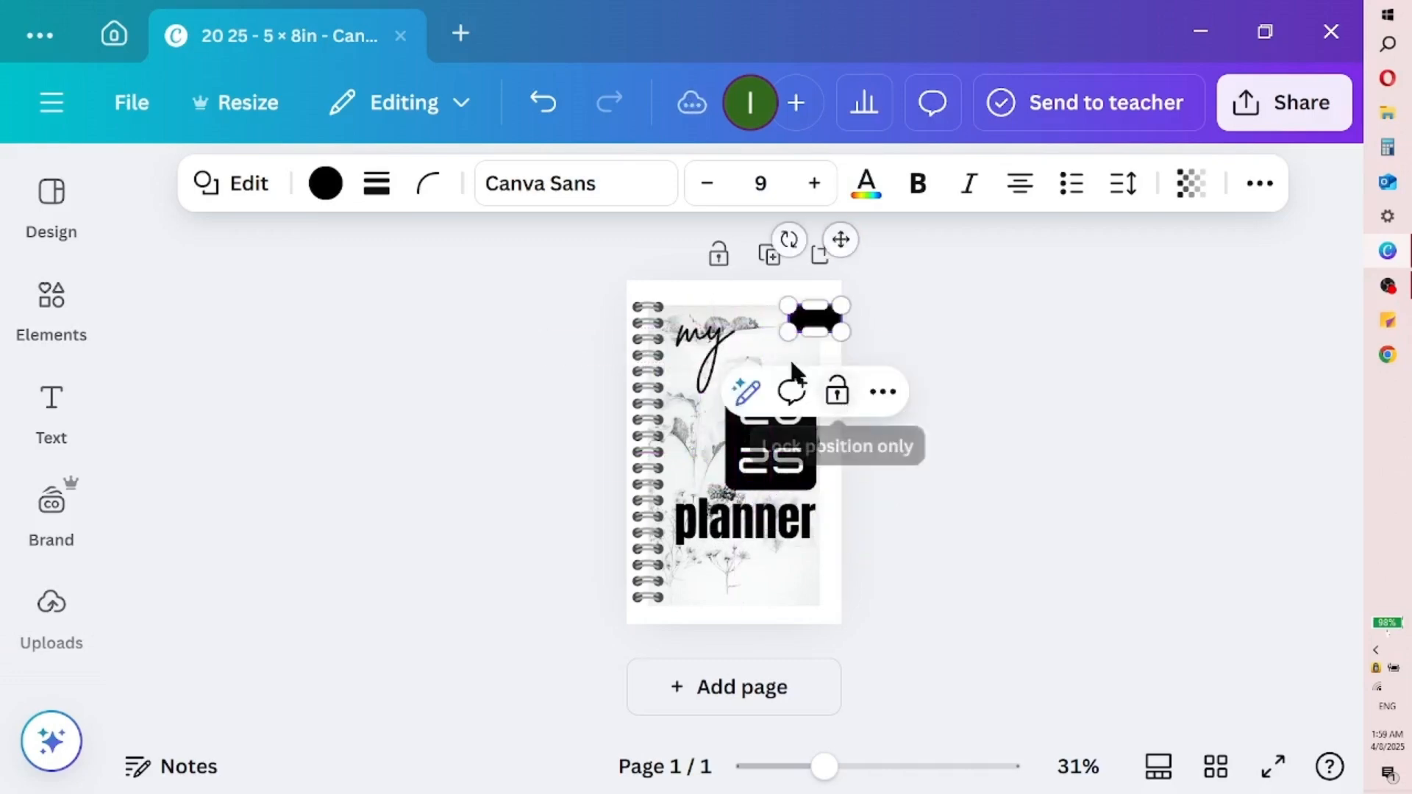
left_click_drag(788, 332, 799, 326)
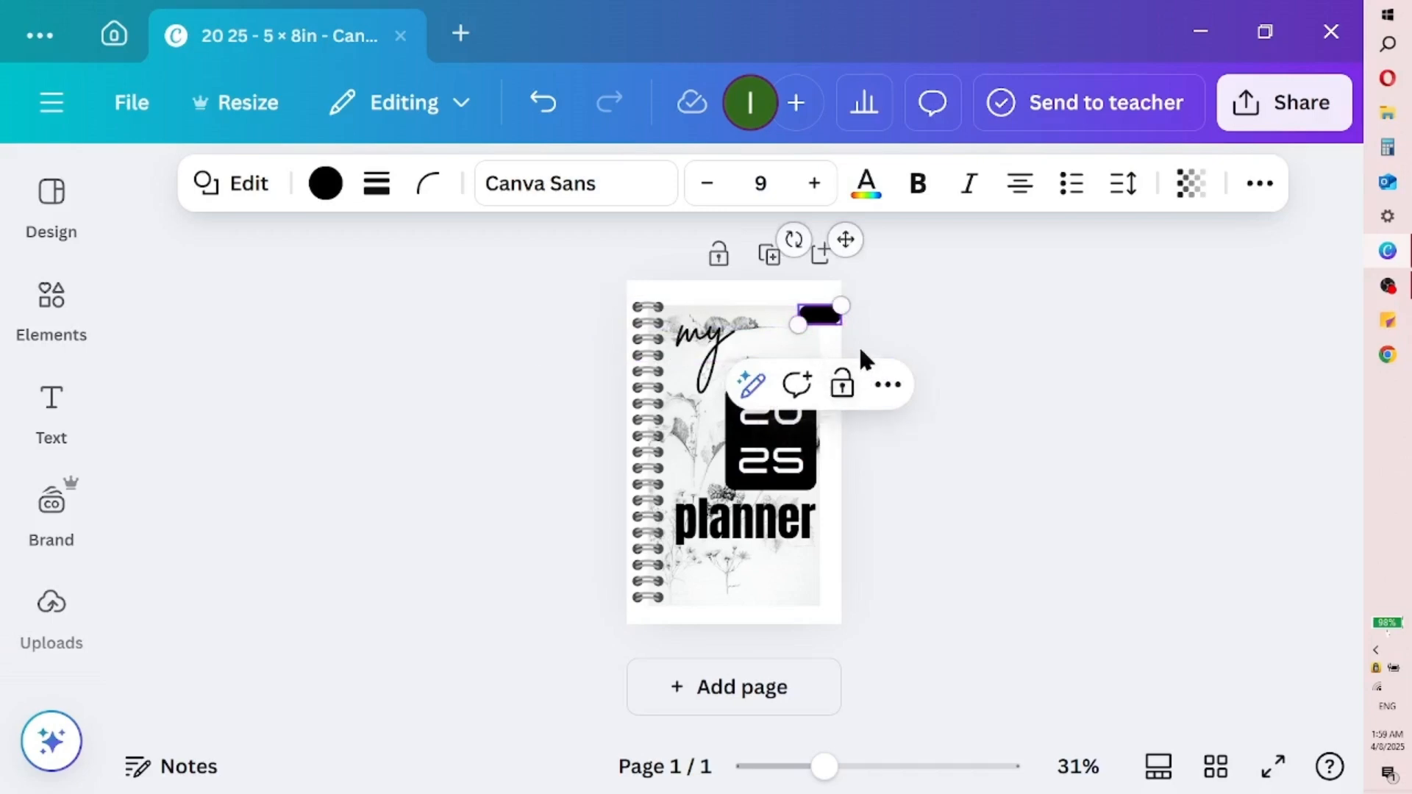
left_click_drag(842, 247, 837, 258)
left_click_drag(795, 328, 811, 322)
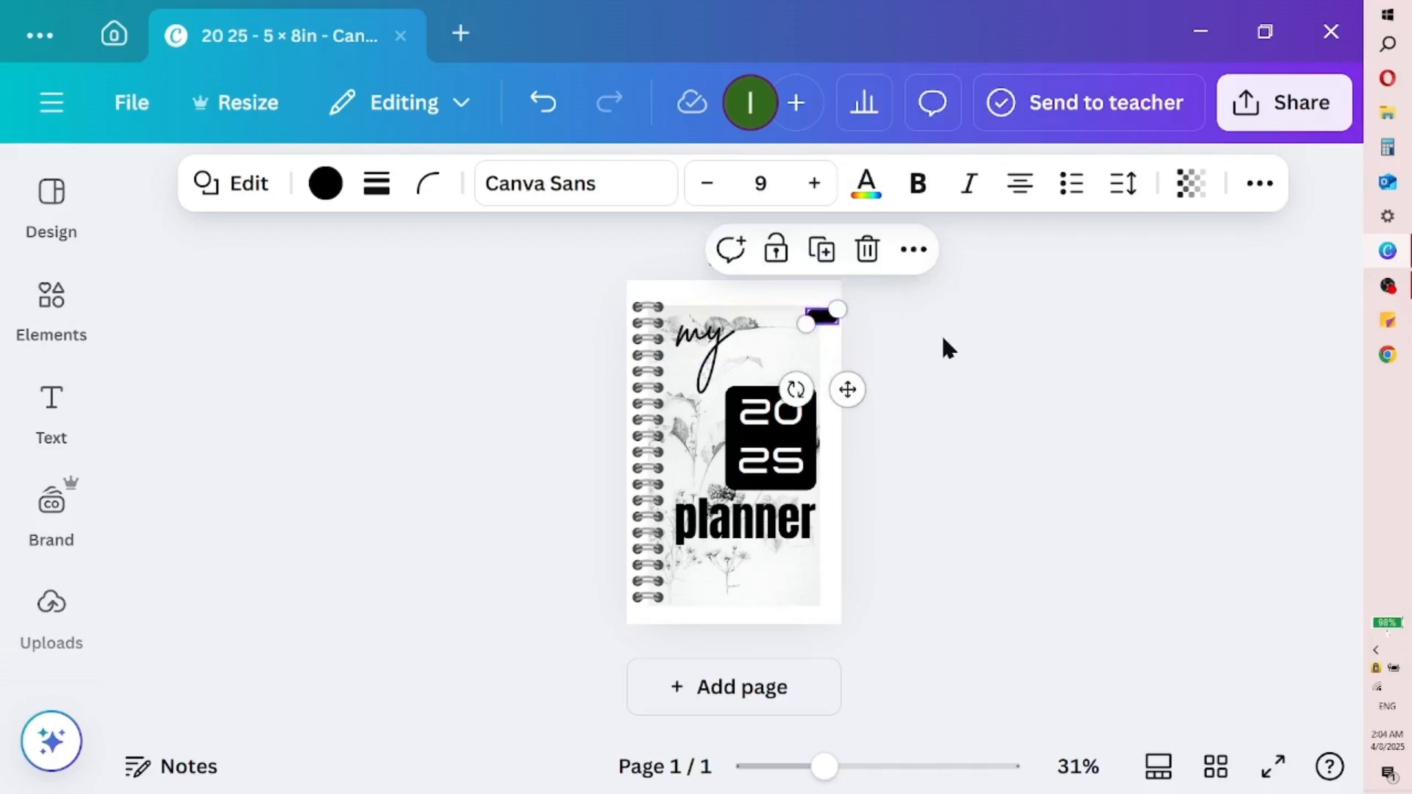
- Duplicate the black tab repeatedly to form an evenly spaced column of 16 tabs down the cover's right edge
left_click(821, 251)
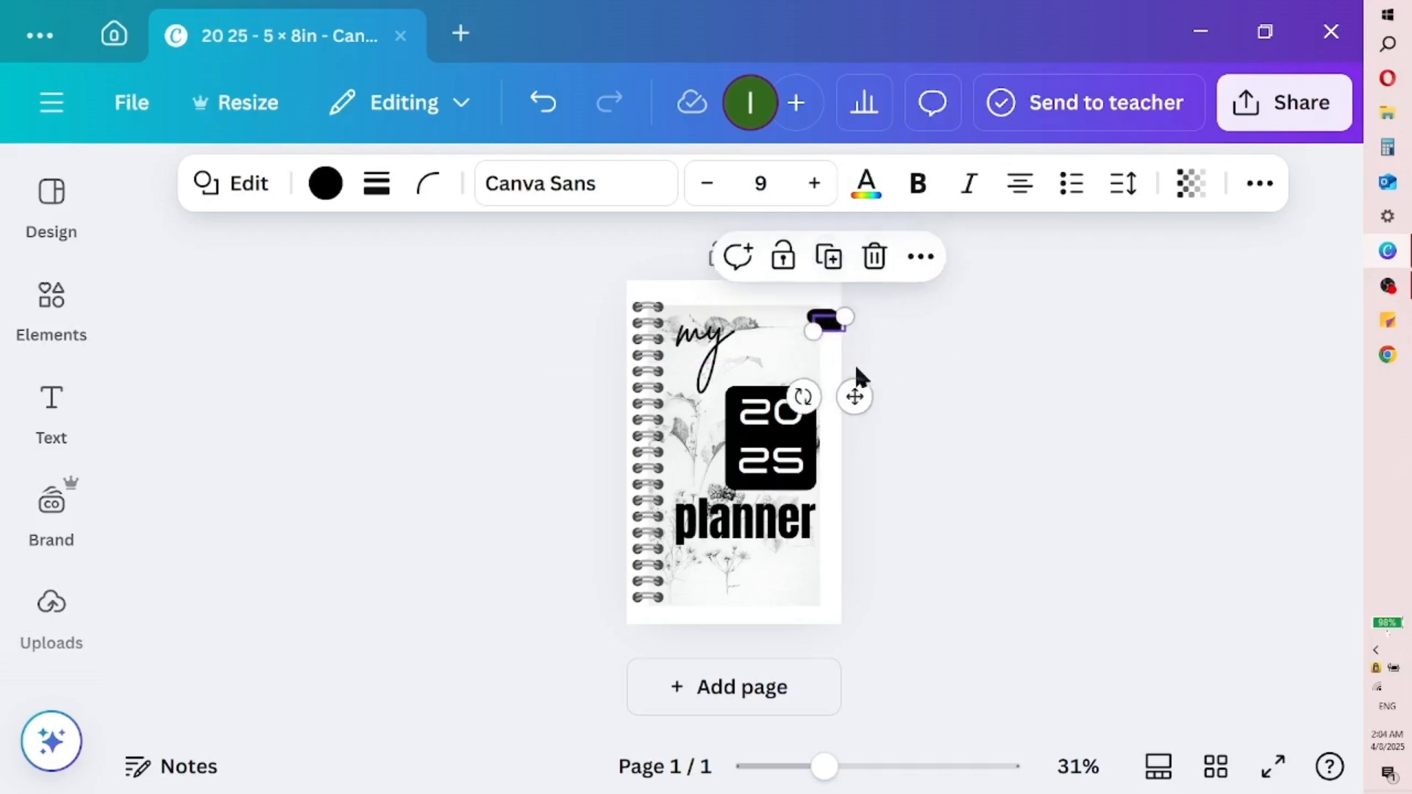
left_click_drag(855, 401, 859, 416)
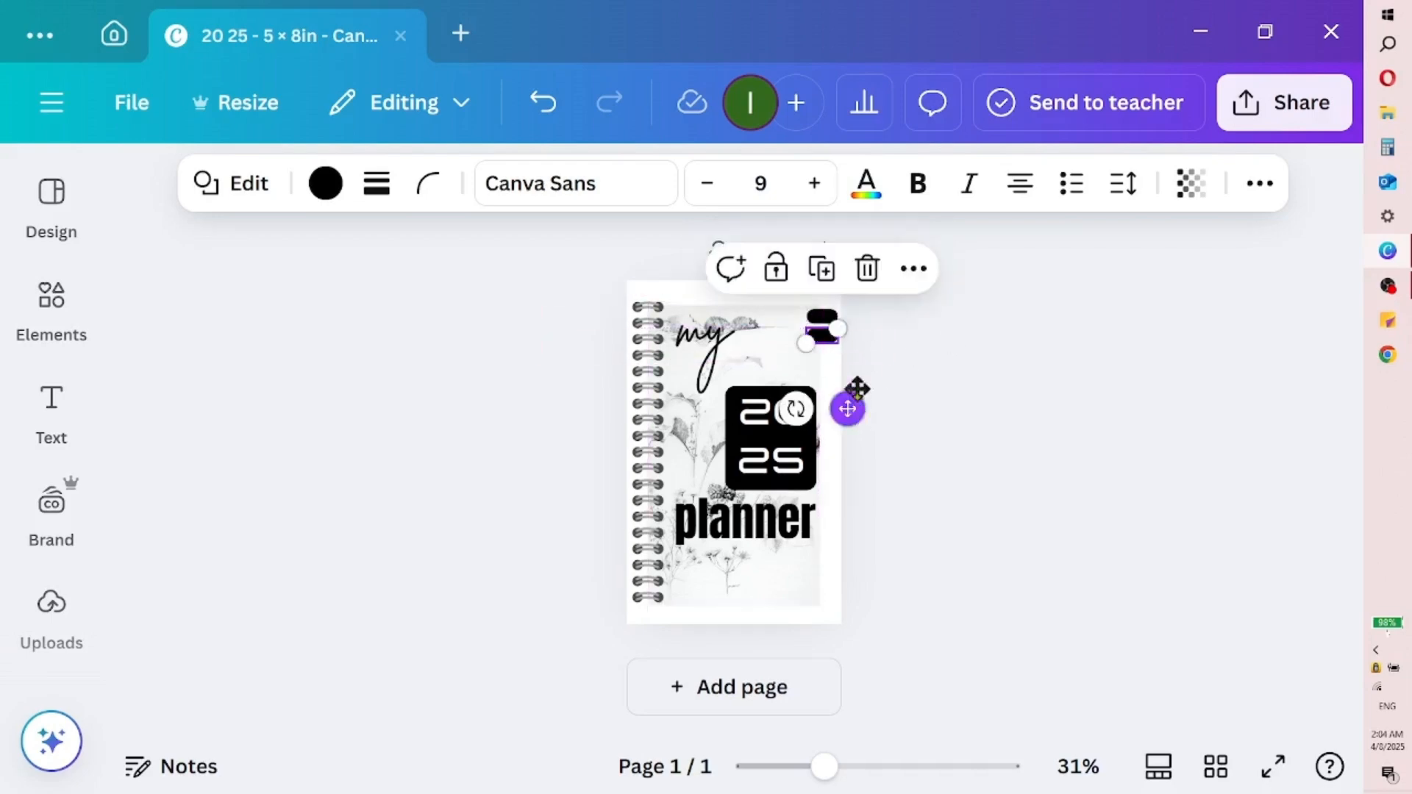
left_click(820, 273)
left_click(821, 286)
left_click(823, 308)
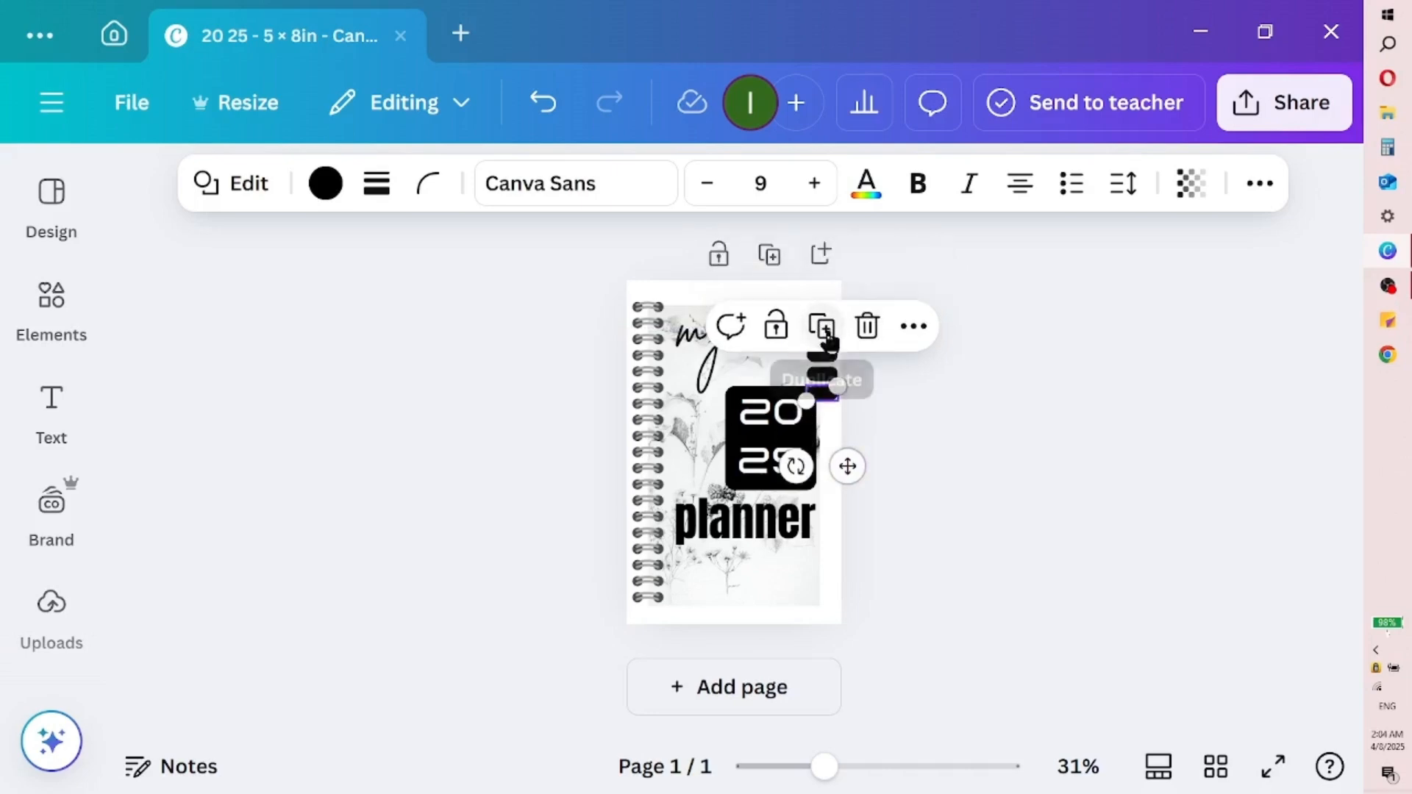
left_click(824, 326)
left_click(823, 345)
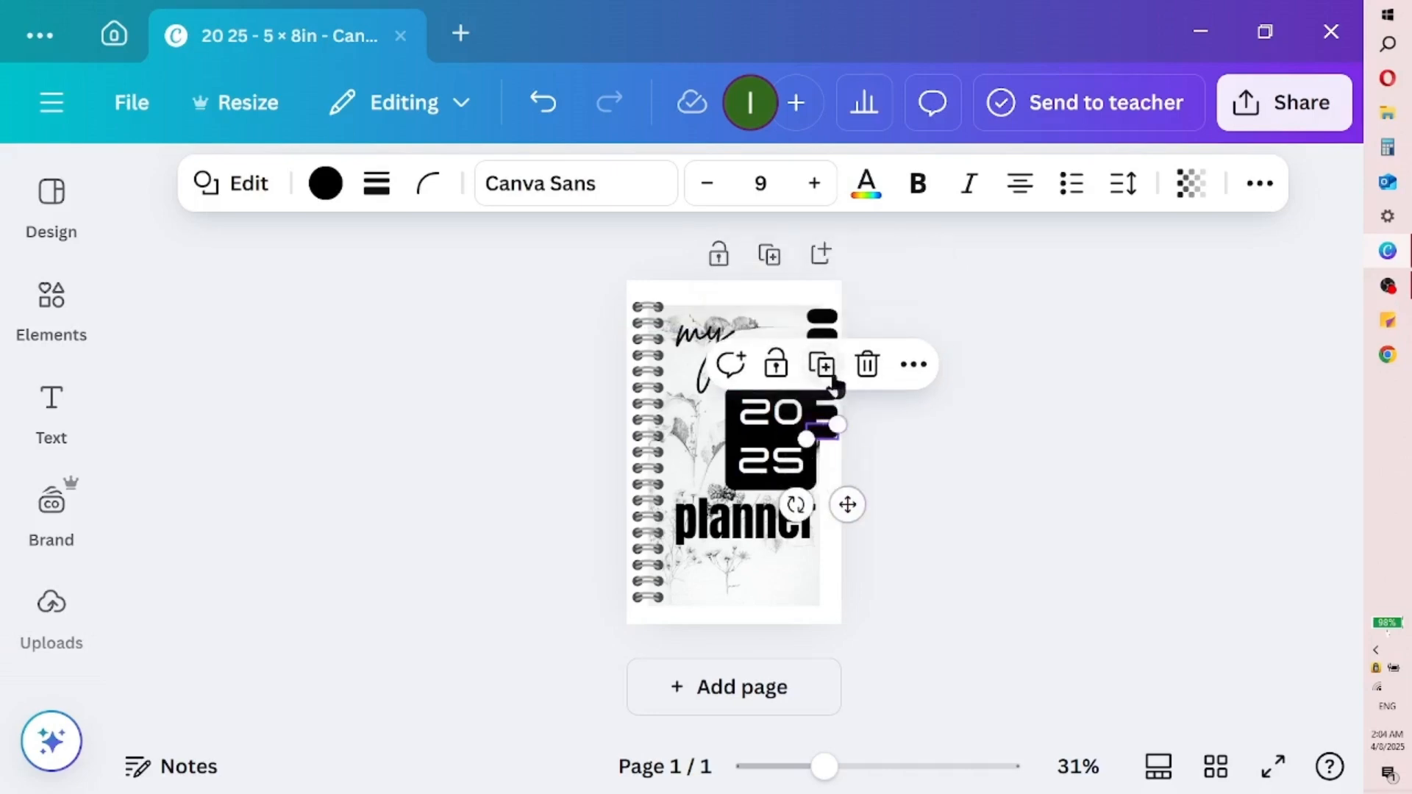
left_click(830, 375)
left_click(827, 393)
left_click(826, 411)
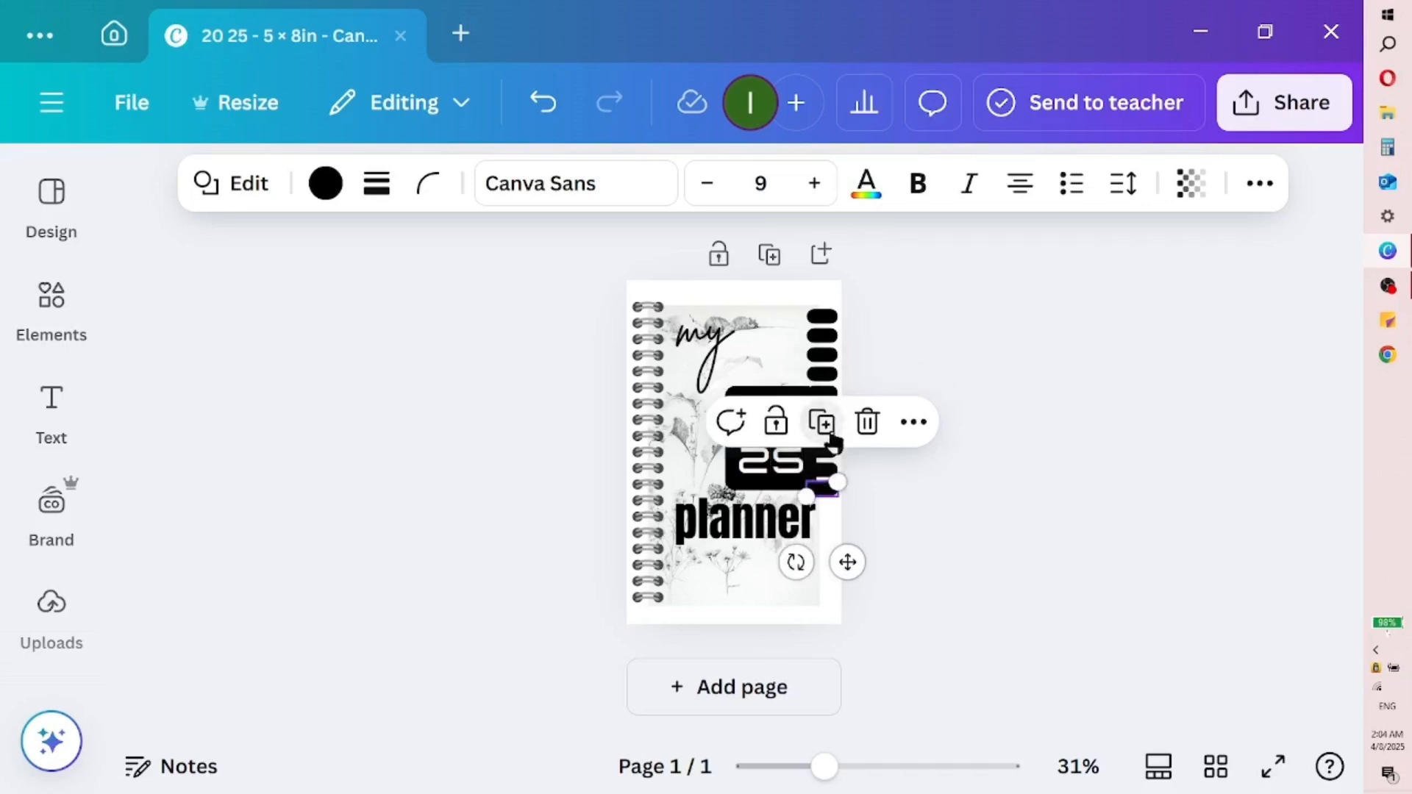
left_click(825, 425)
left_click(816, 444)
left_click(827, 463)
left_click(827, 483)
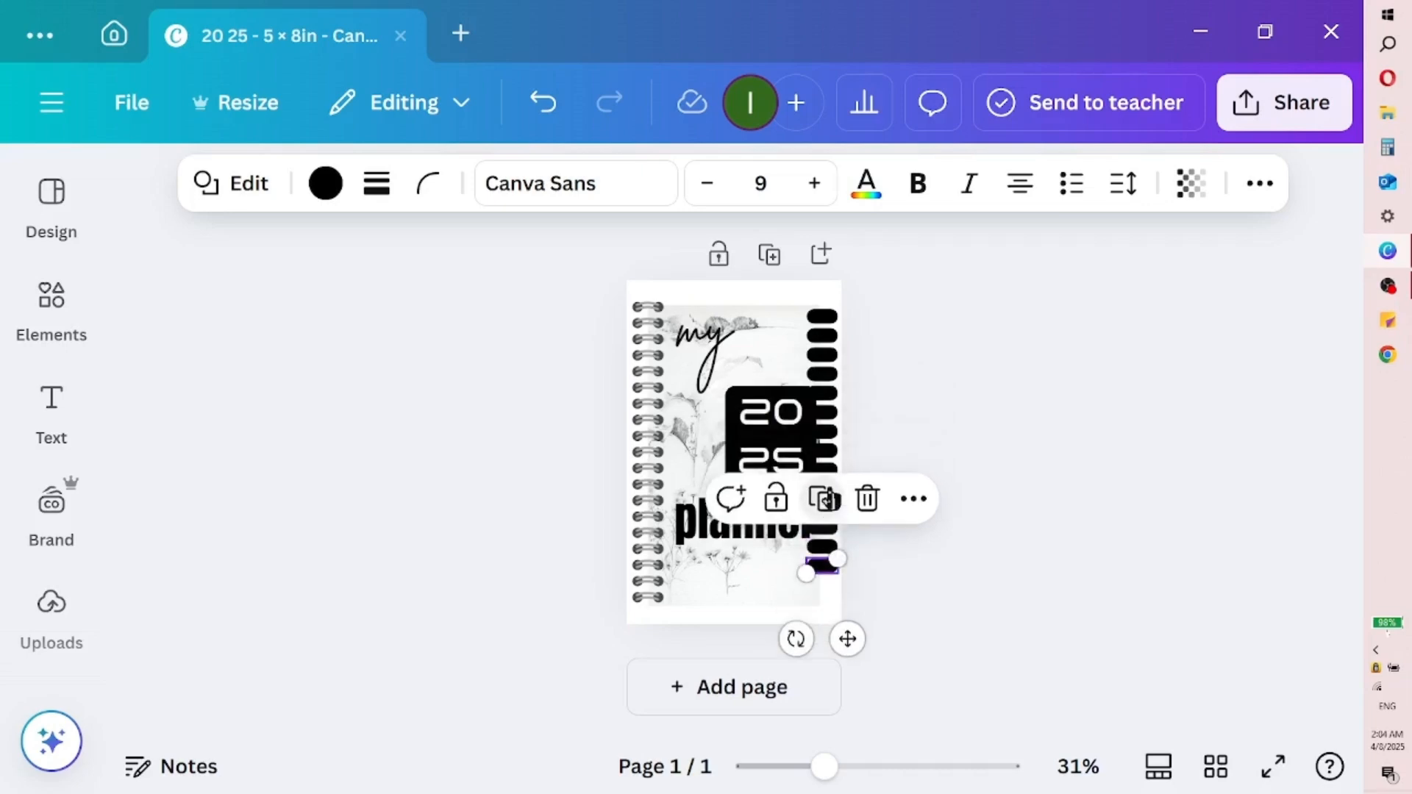
left_click(827, 501)
left_click(828, 521)
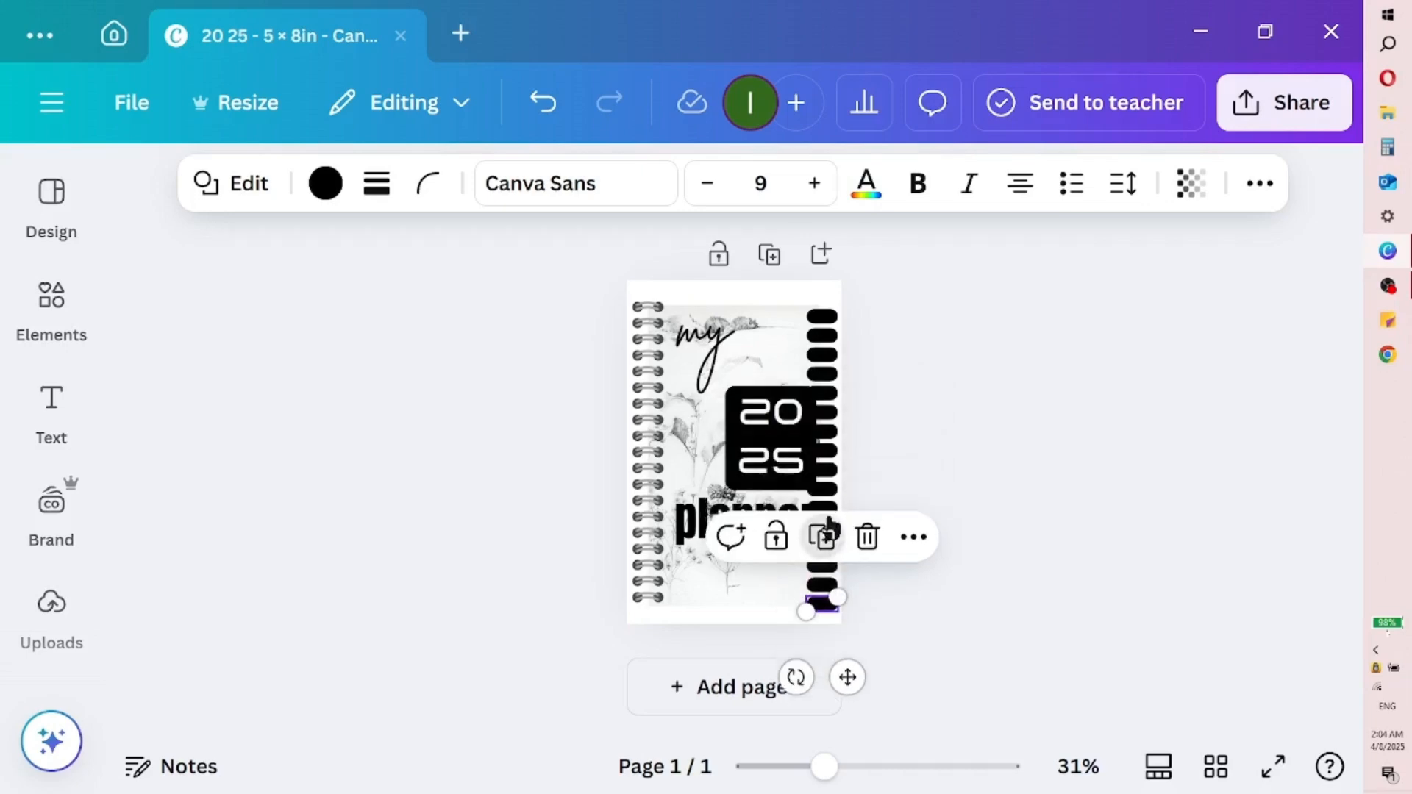
left_click(1044, 419)
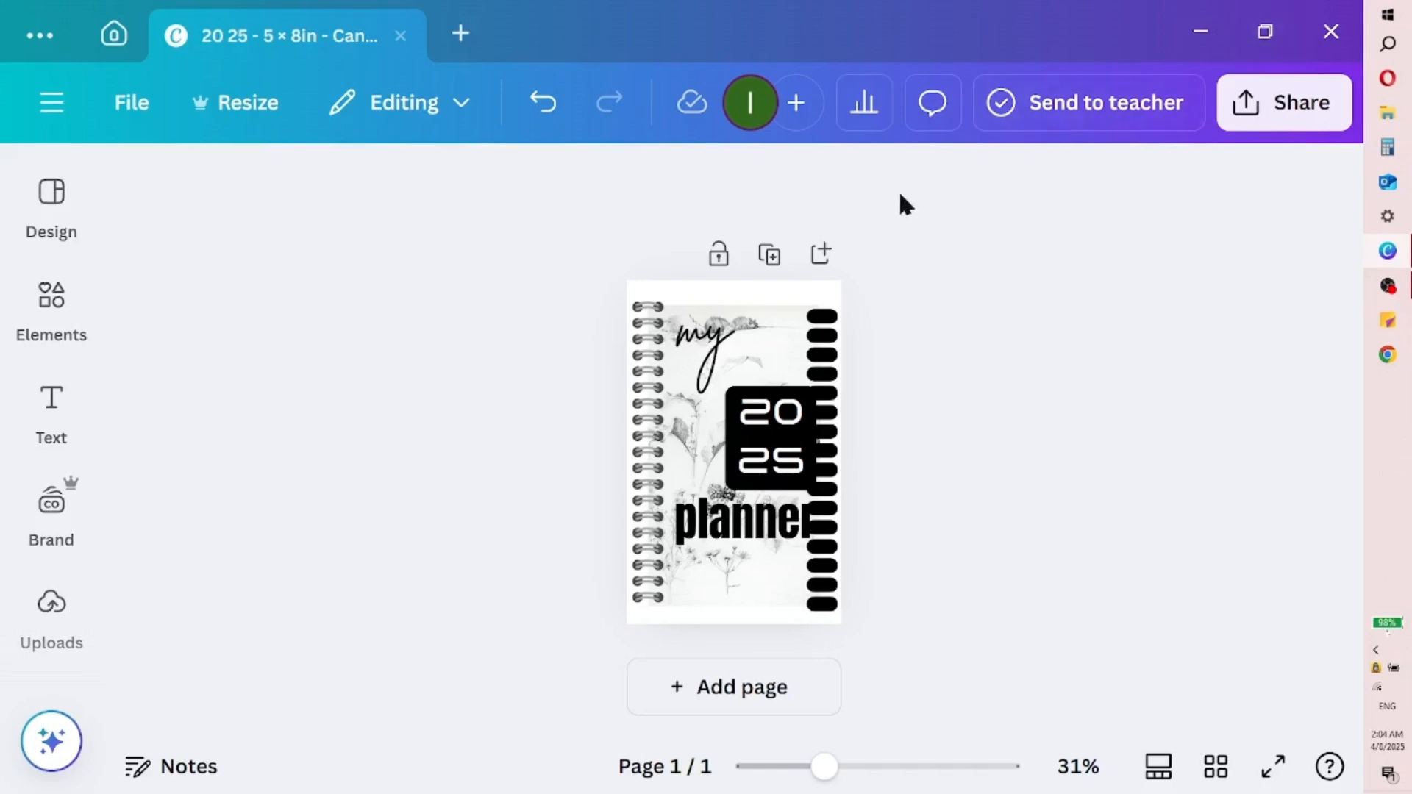
- Select all the black tab shapes in the layer list and group them
left_click(821, 332)
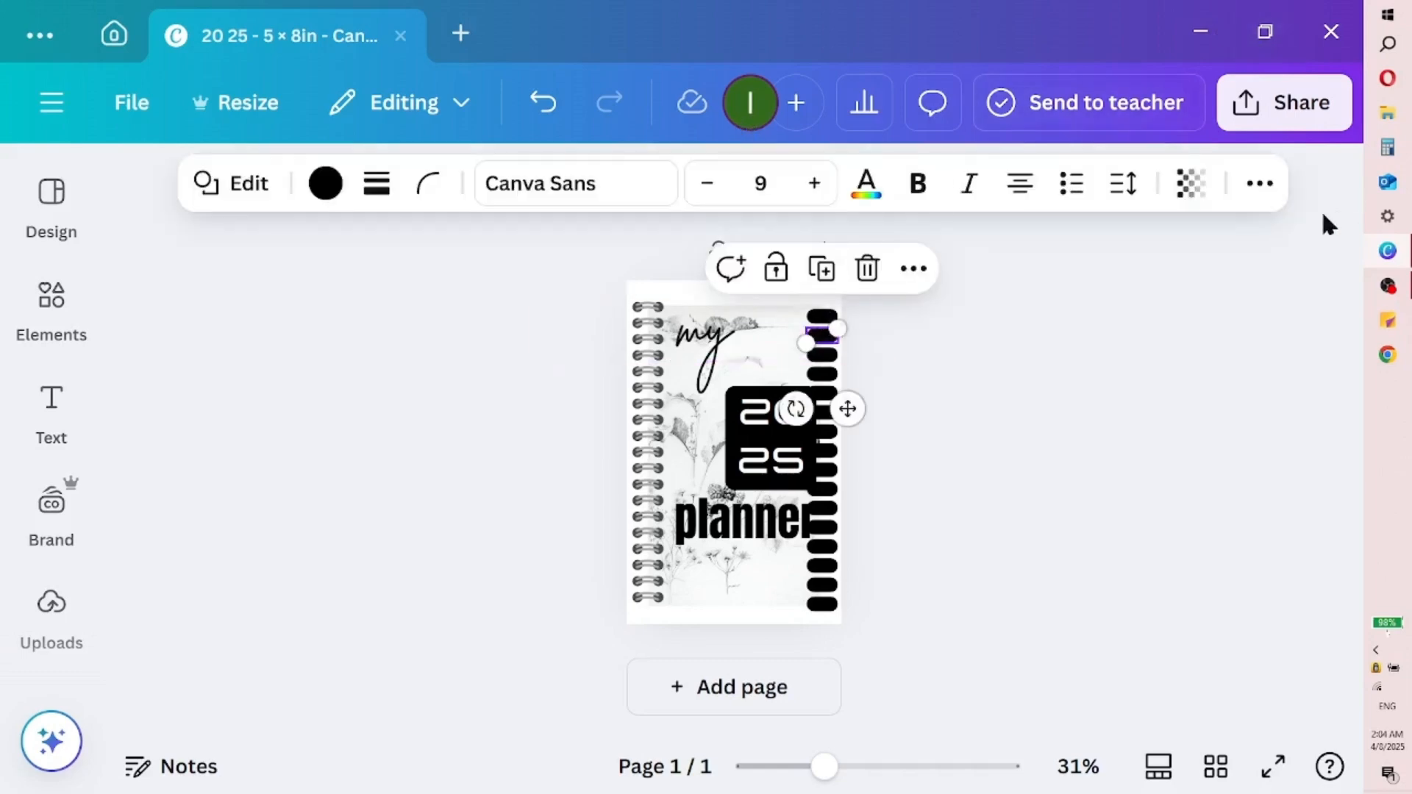
left_click(1259, 184)
left_click(1163, 250)
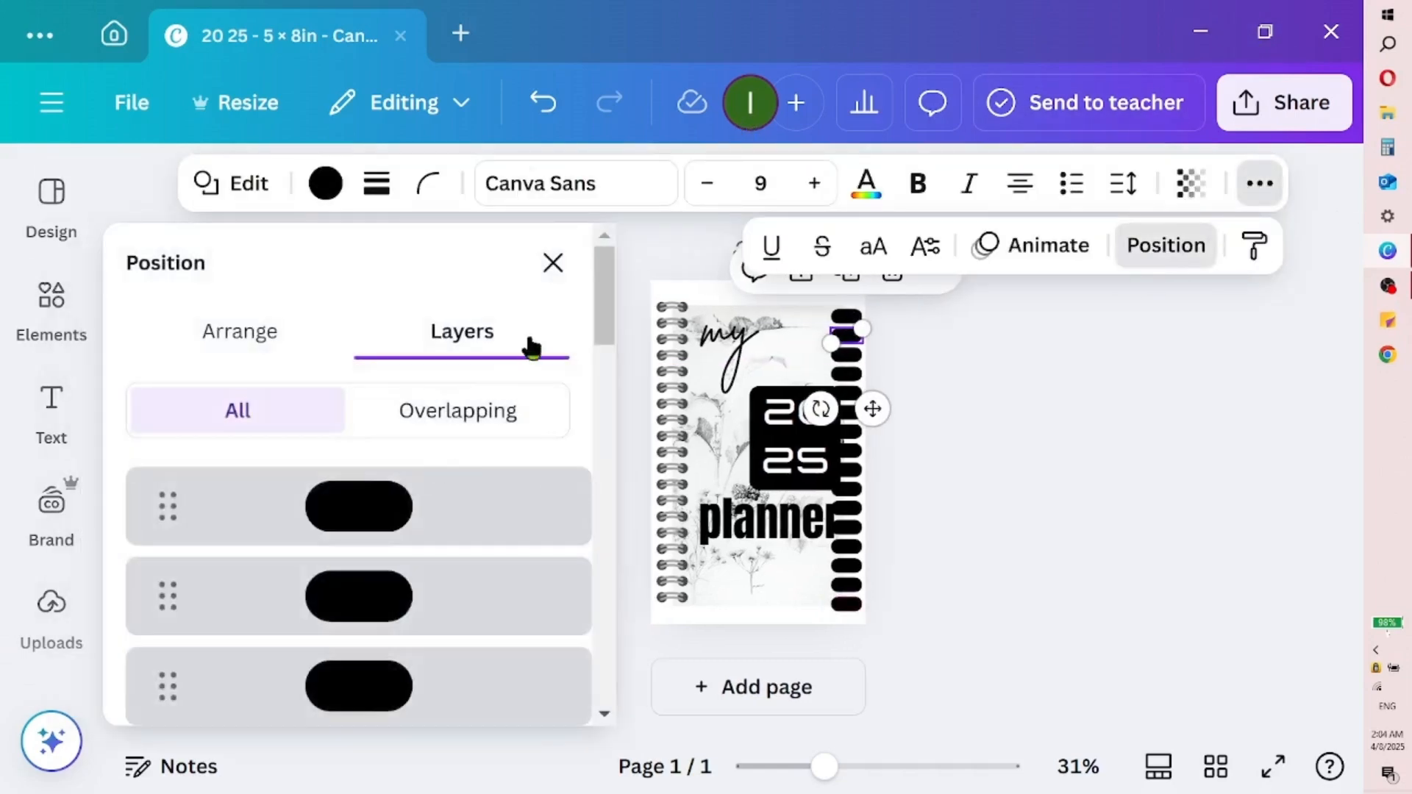
left_click(419, 507, "shift")
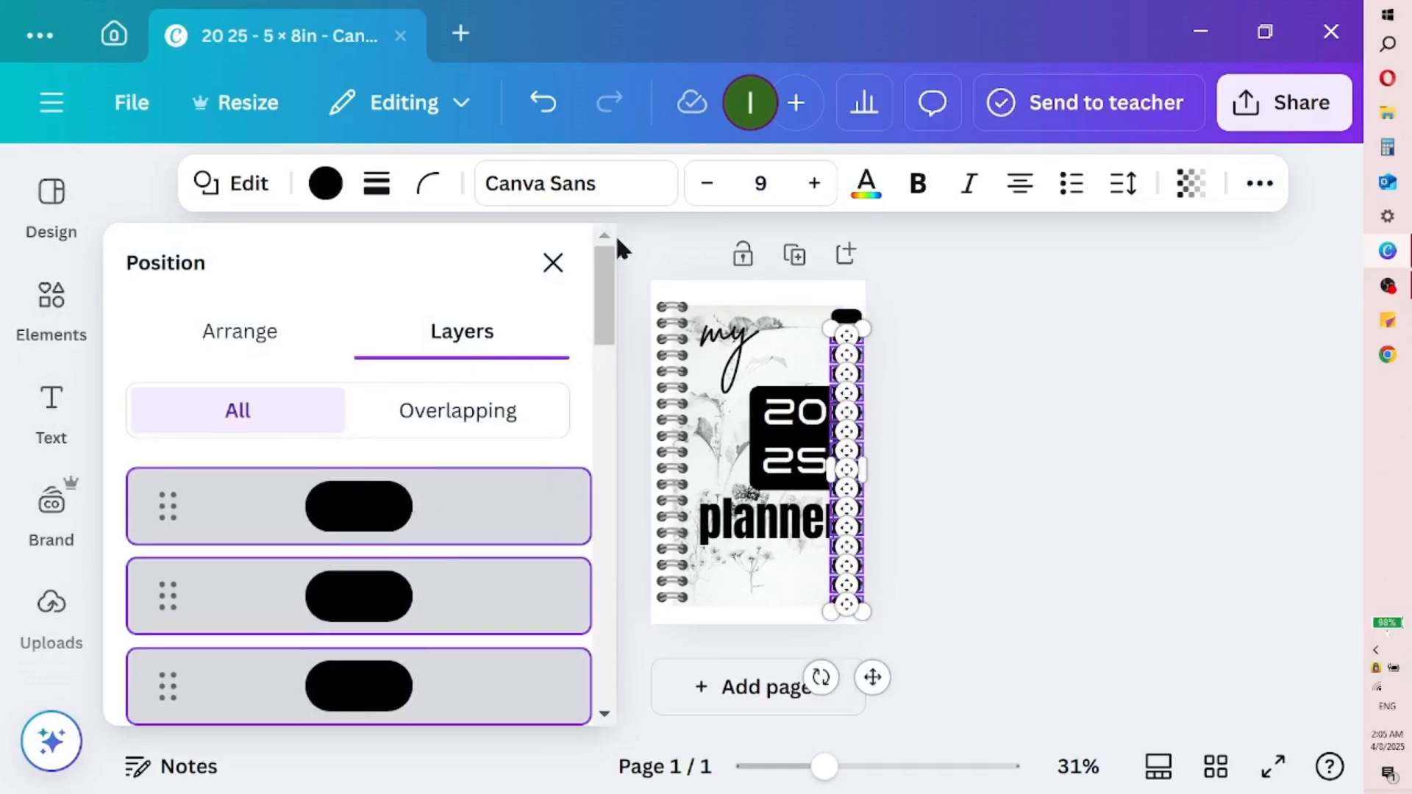
left_click_drag(610, 295, 611, 578)
left_click(277, 554)
left_click_drag(400, 662, 405, 466)
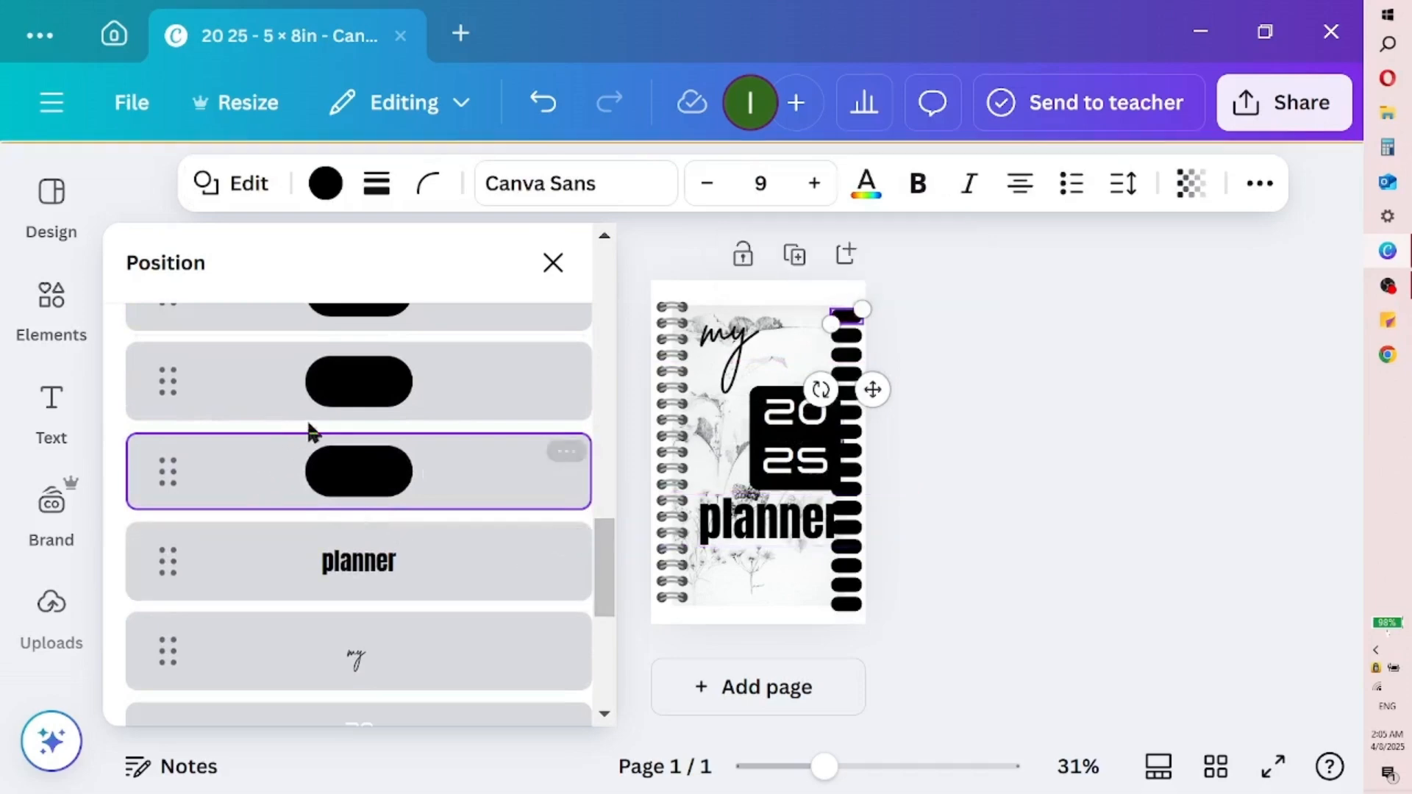
left_click_drag(610, 588, 621, 277)
left_click(446, 550, "shift")
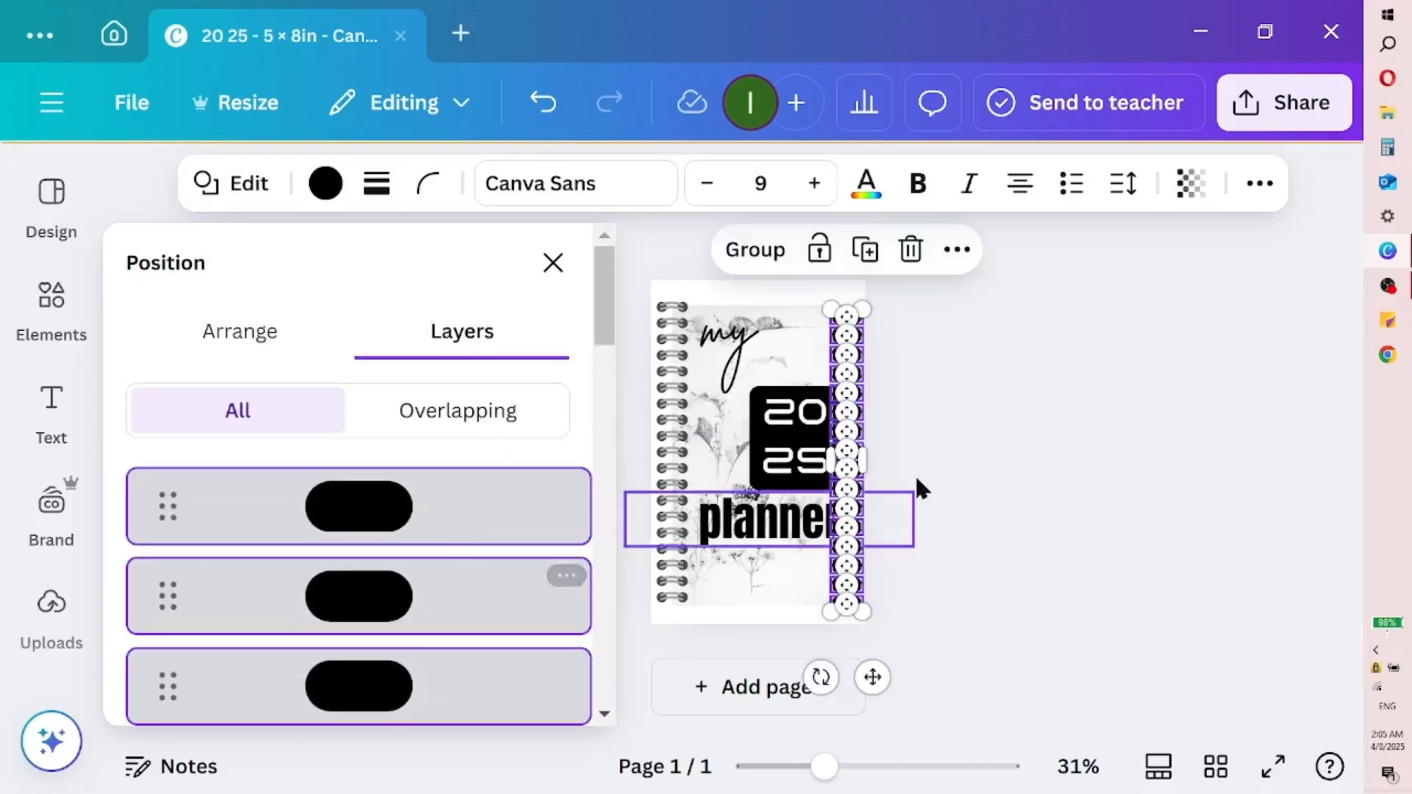
left_click(754, 250)
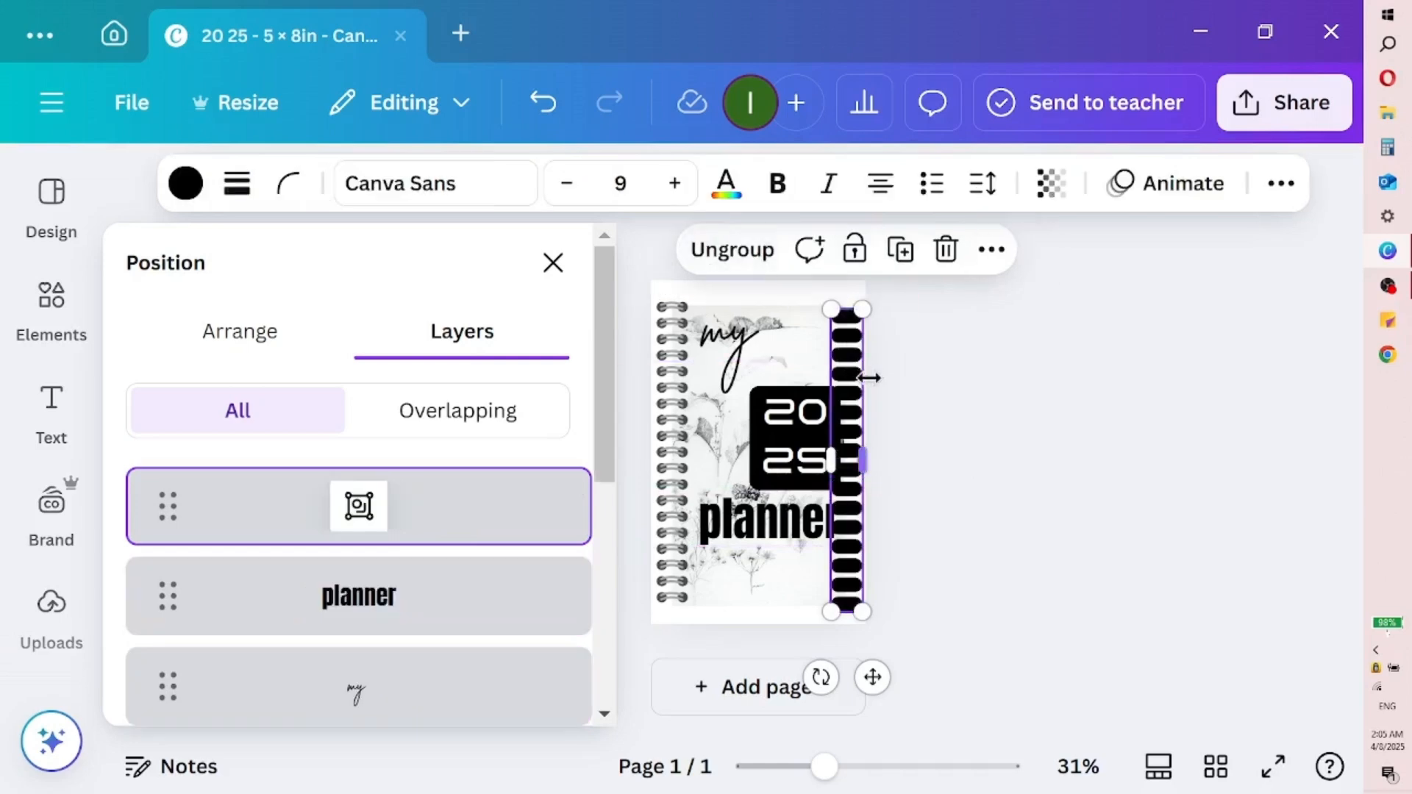
- Adjust the tab group to the cover's height and extend the botanical background image upward to match it
left_click_drag(862, 313, 861, 309)
left_click_drag(862, 611, 844, 544)
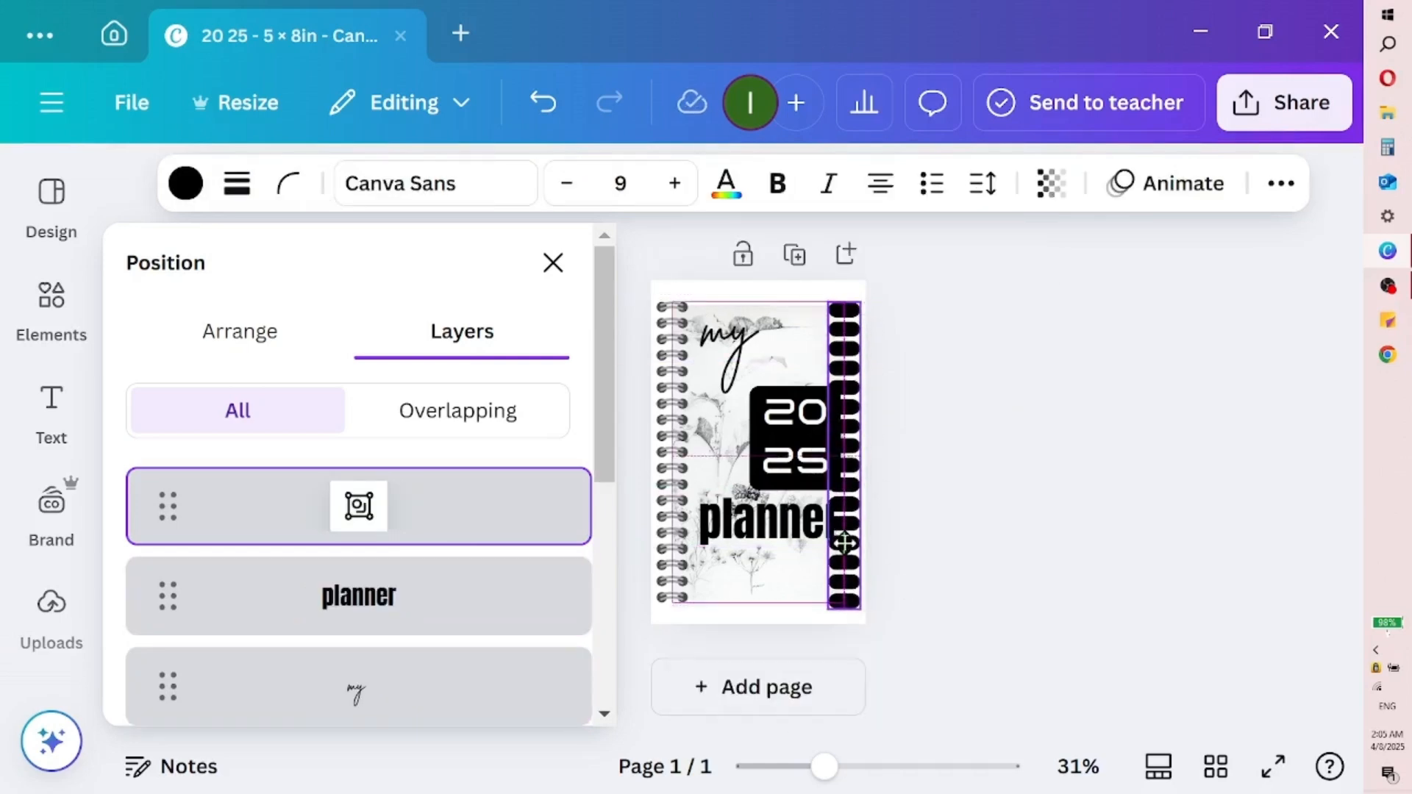
left_click(772, 583)
left_click_drag(662, 288, 667, 286)
left_click(1045, 552)
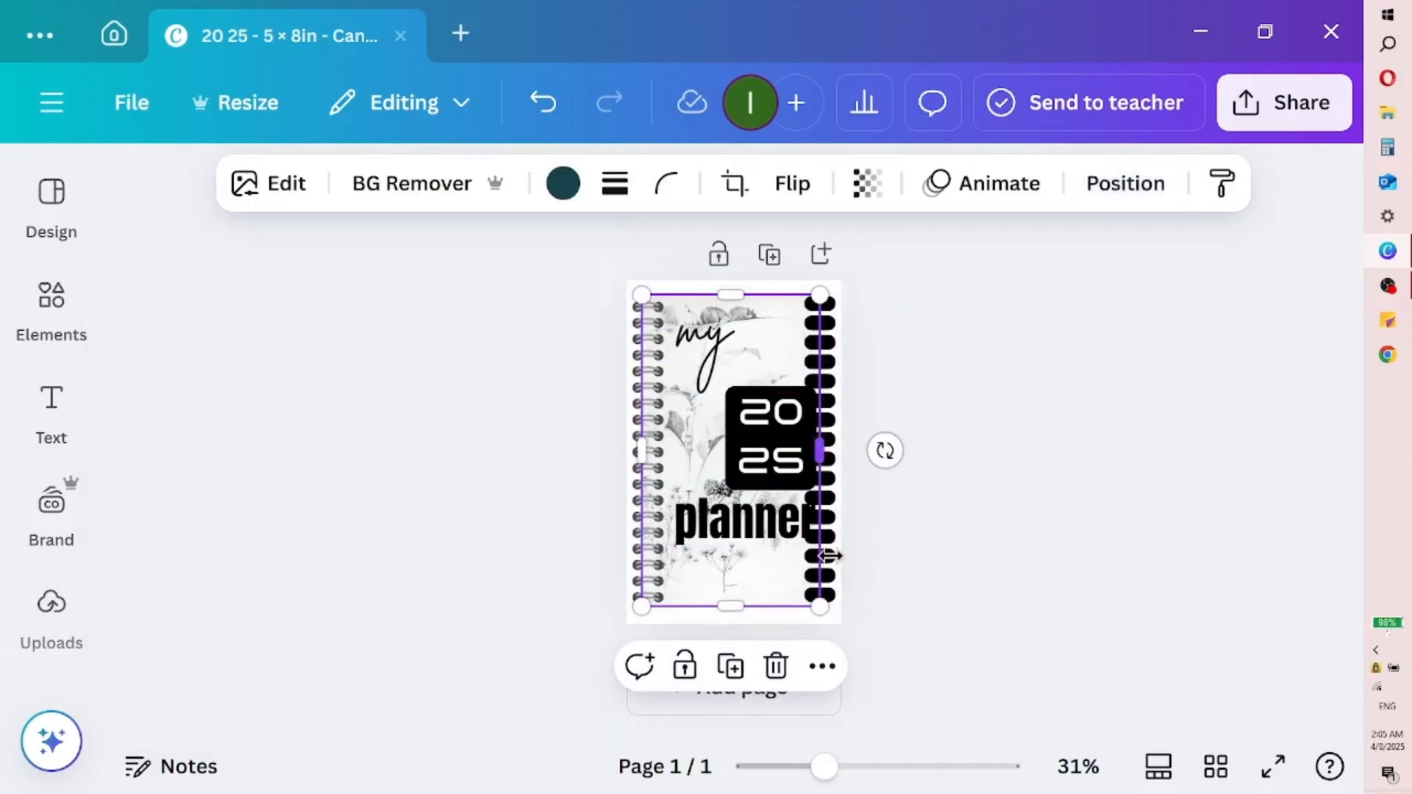
- Send the tab group behind the botanical cover image and ungroup the tabs
left_click(818, 575)
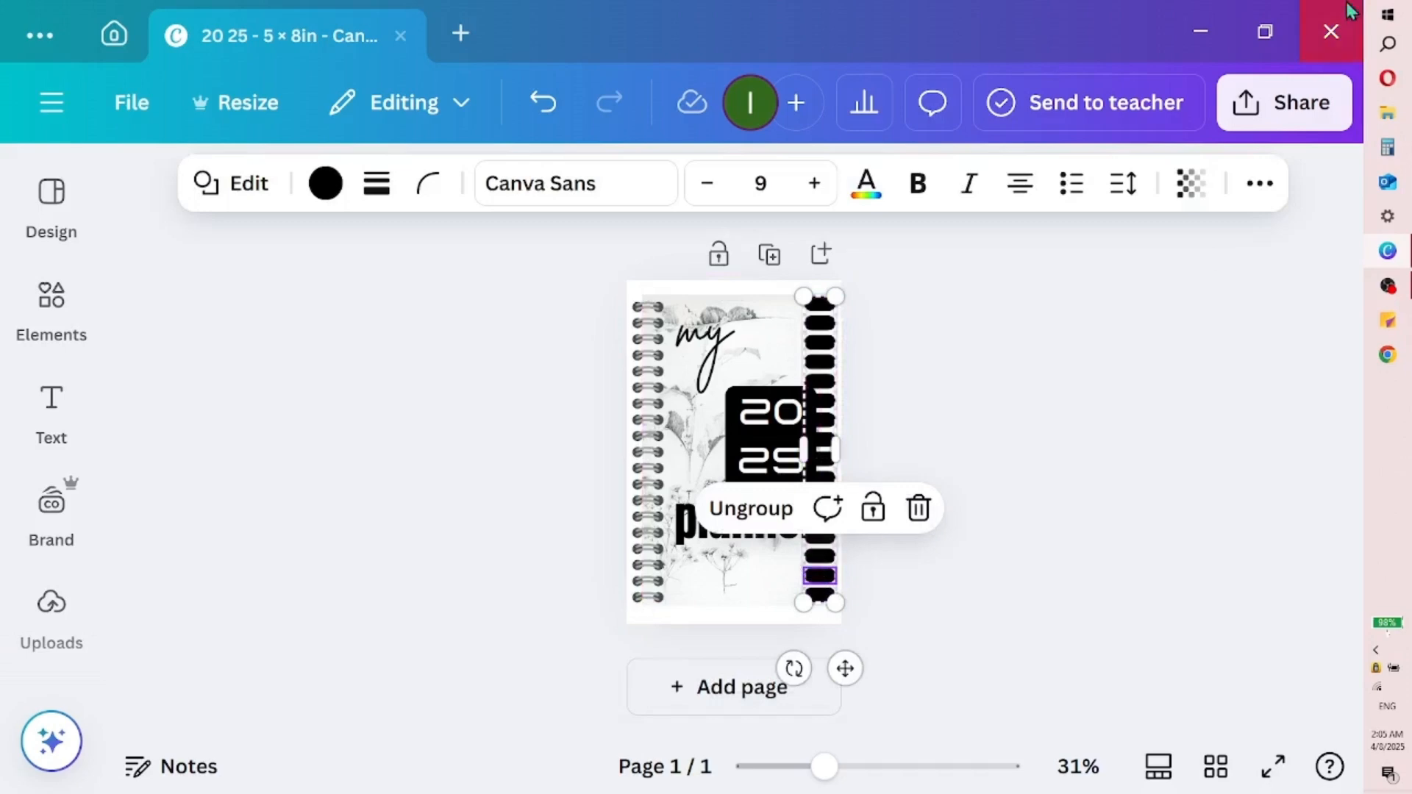
left_click(1260, 184)
left_click(1154, 247)
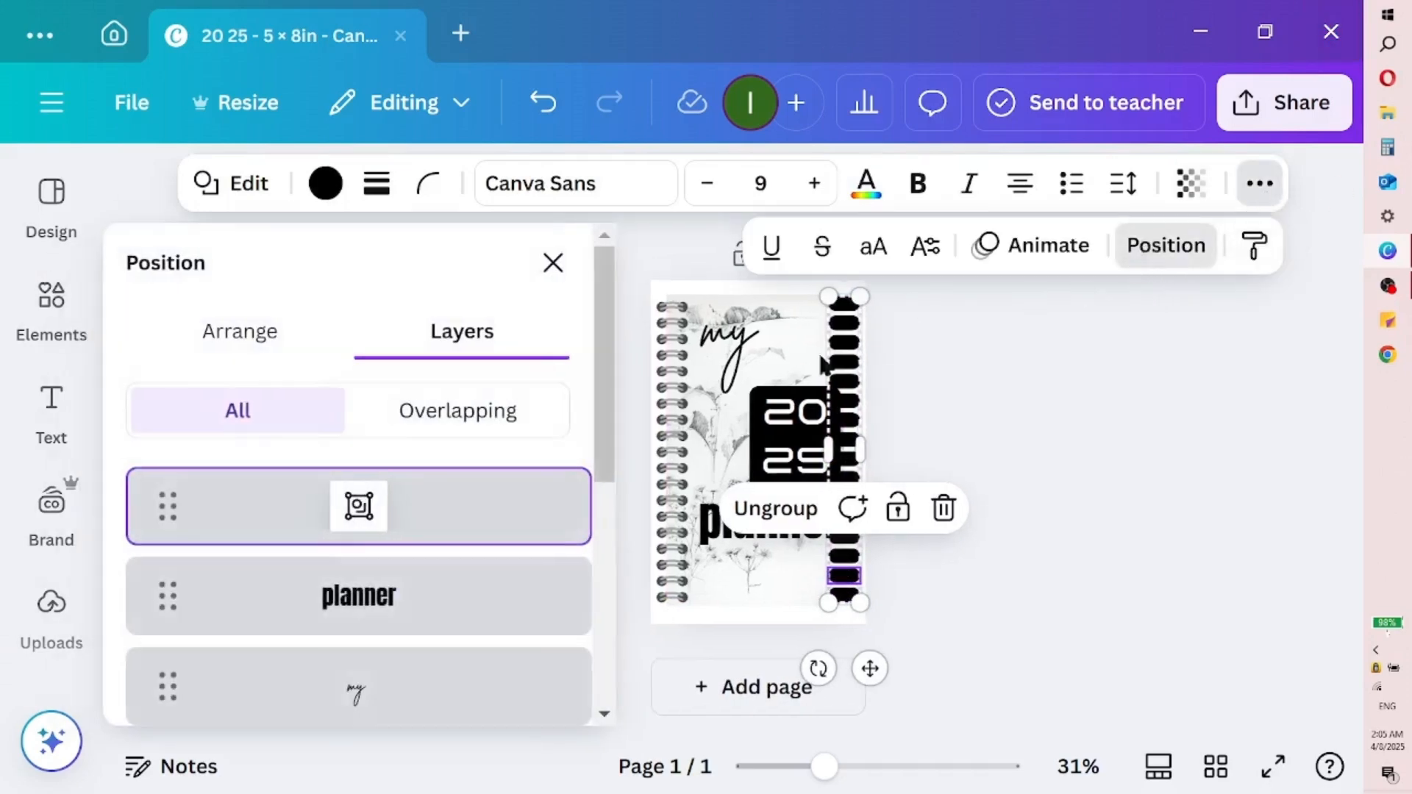
left_click(217, 333)
left_click(506, 474)
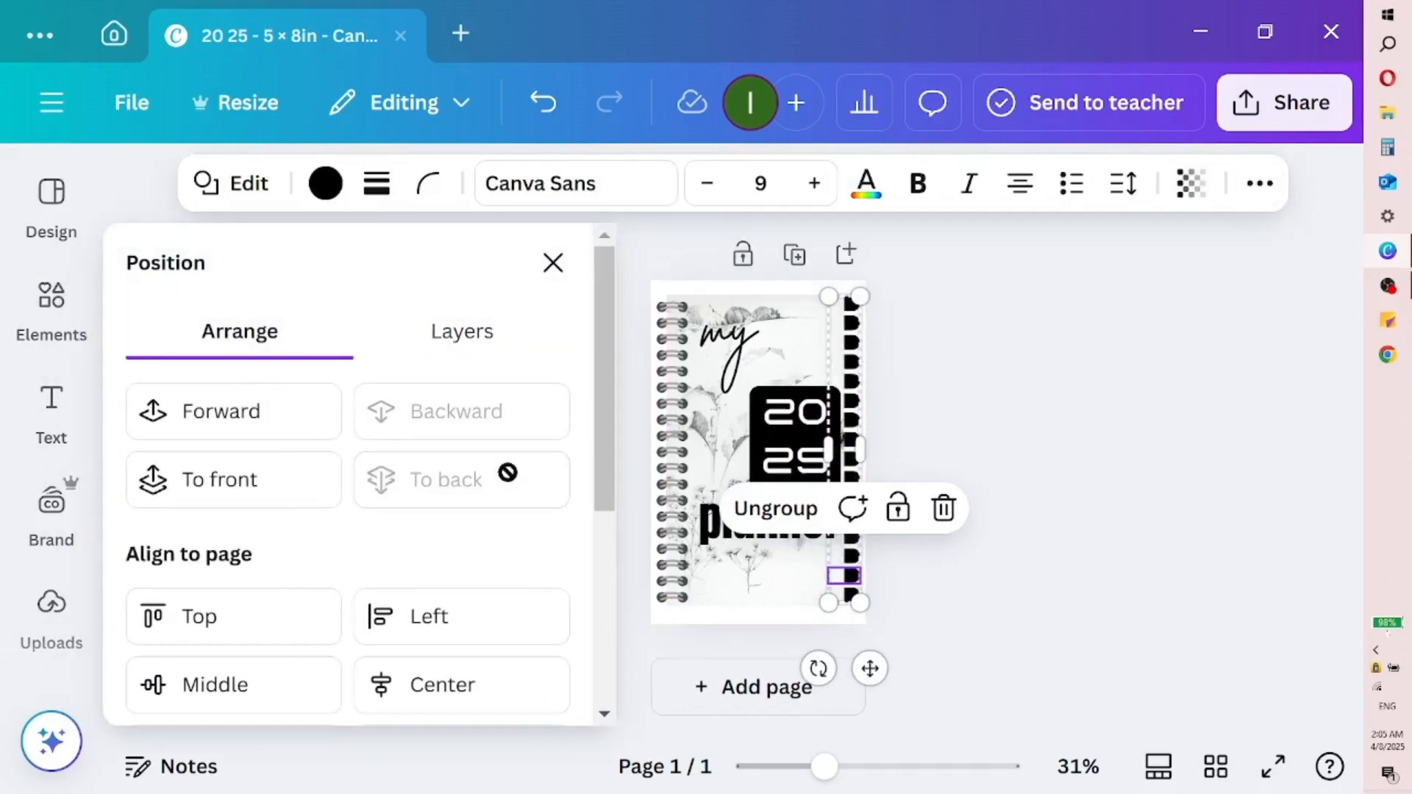
left_click(772, 508)
left_click(553, 262)
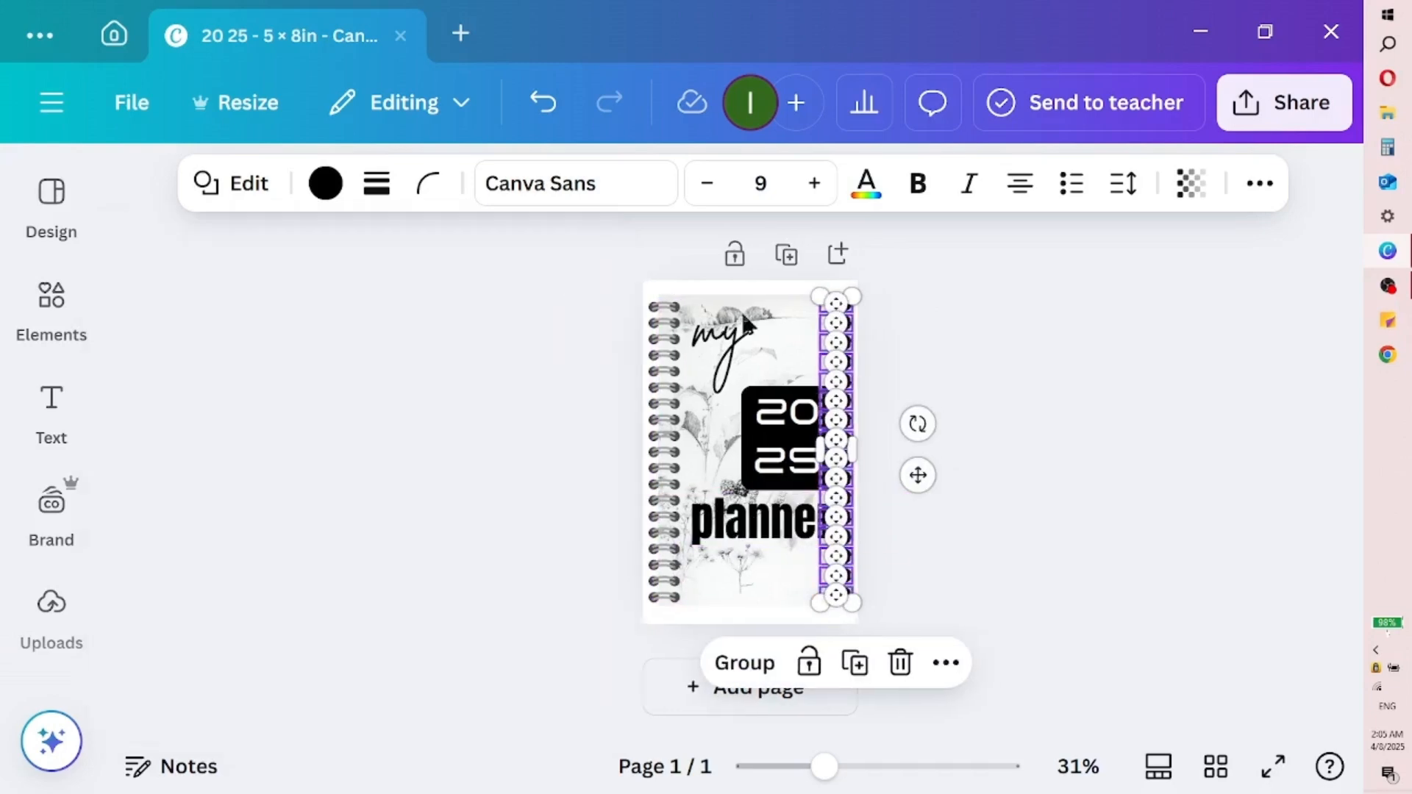
left_click(1070, 372)
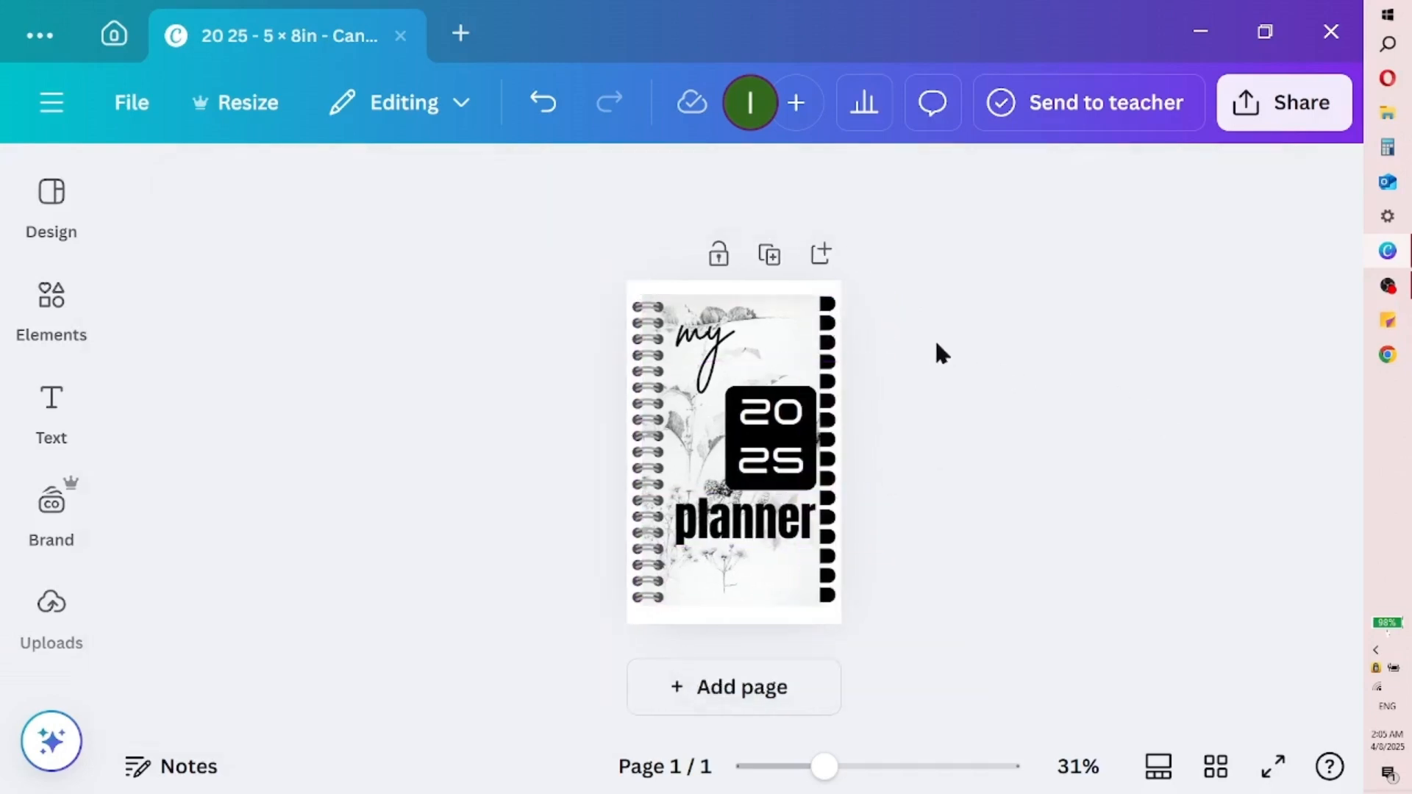
- Add a heading reading "Jan" and replace Canva Sans with the Anton font across the whole design
left_click(54, 425)
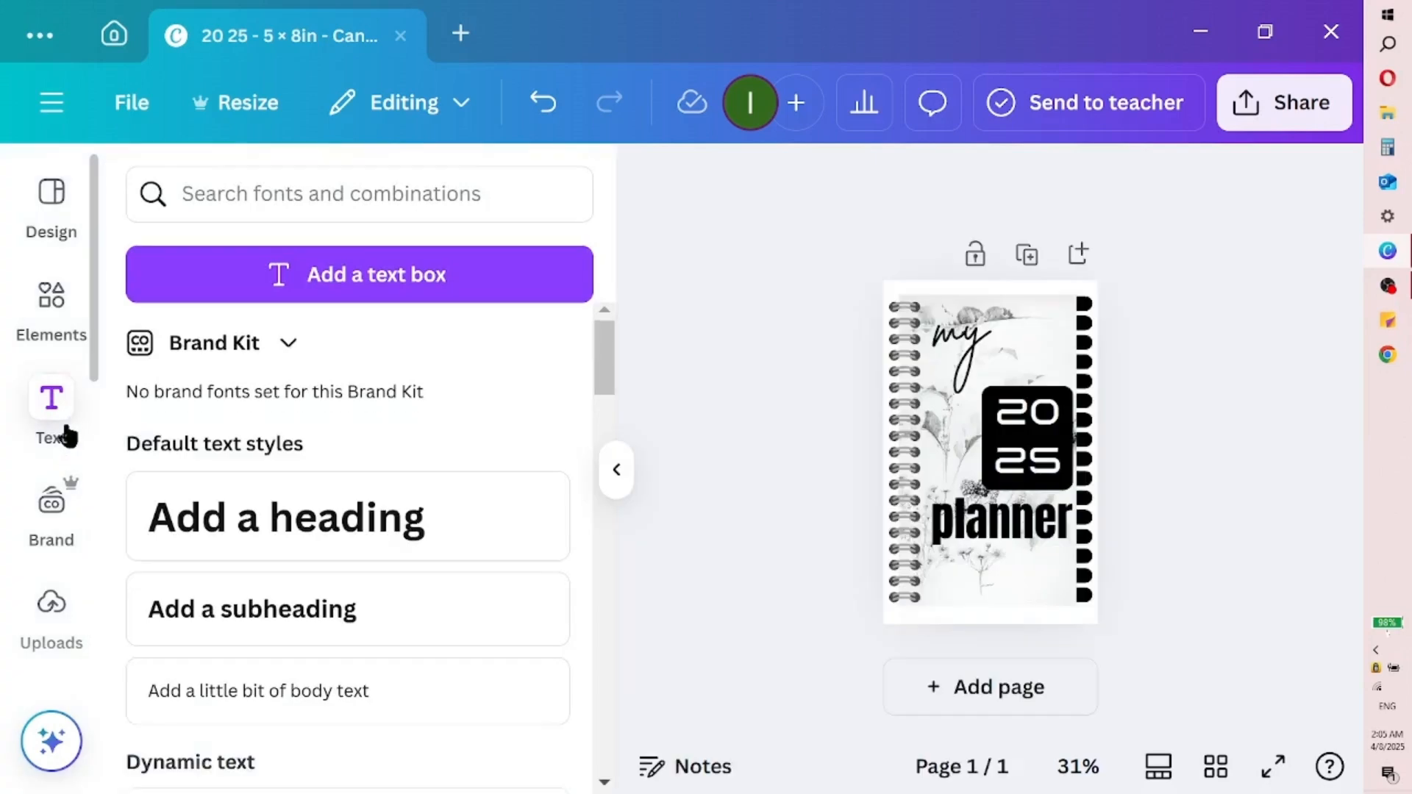
left_click(346, 528)
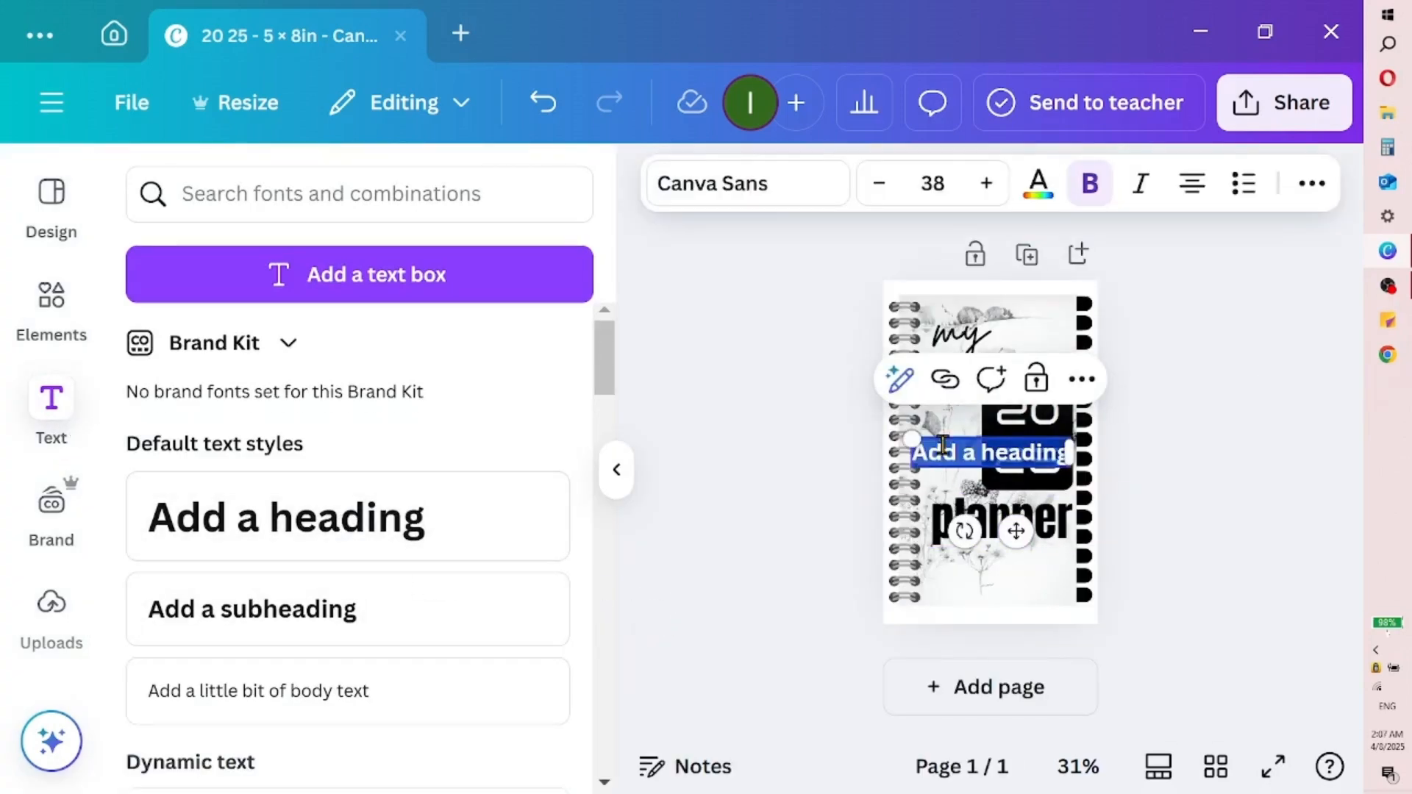
key("BackSpace")
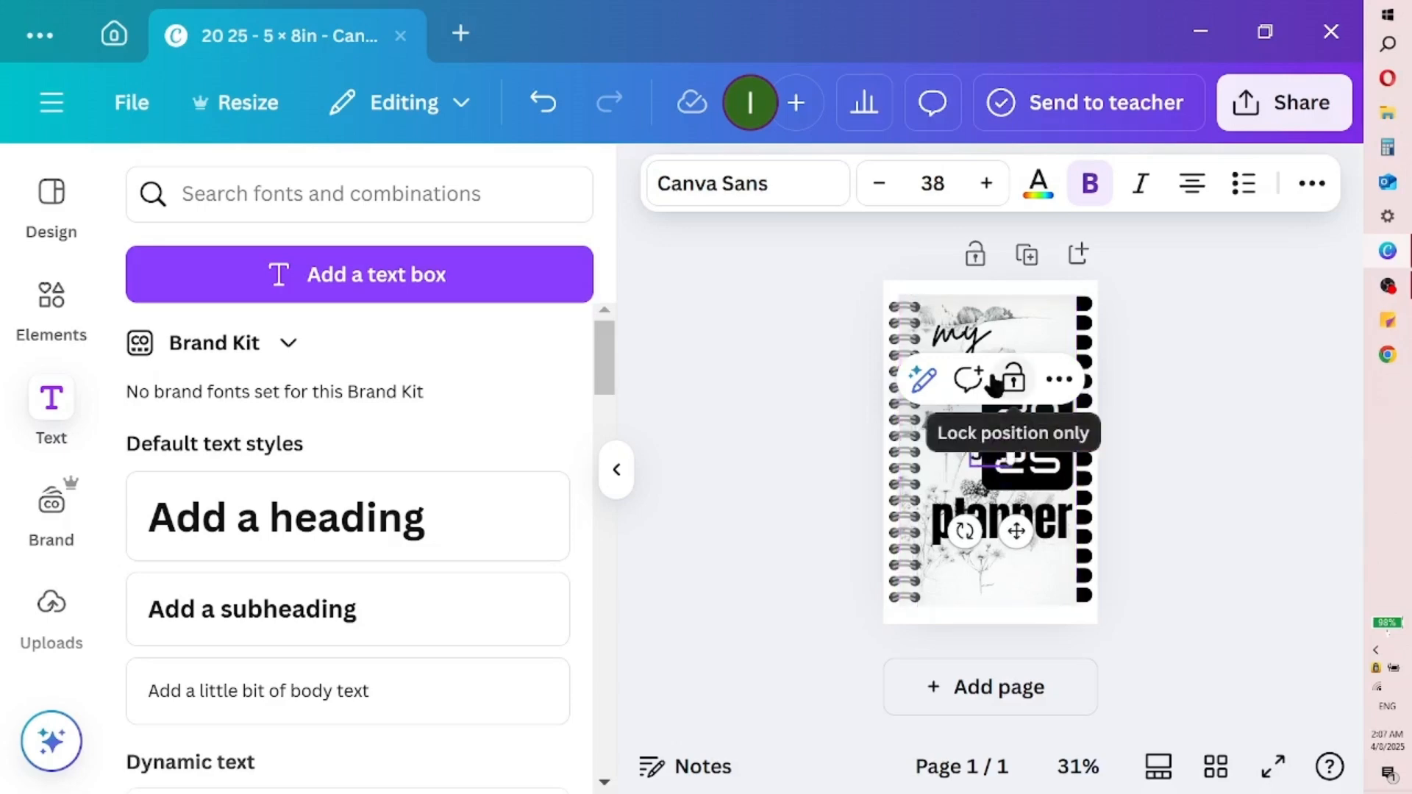
left_click(721, 195)
scroll(409, 584, "down", 4)
left_click_drag(592, 528, 608, 614)
left_click(522, 597)
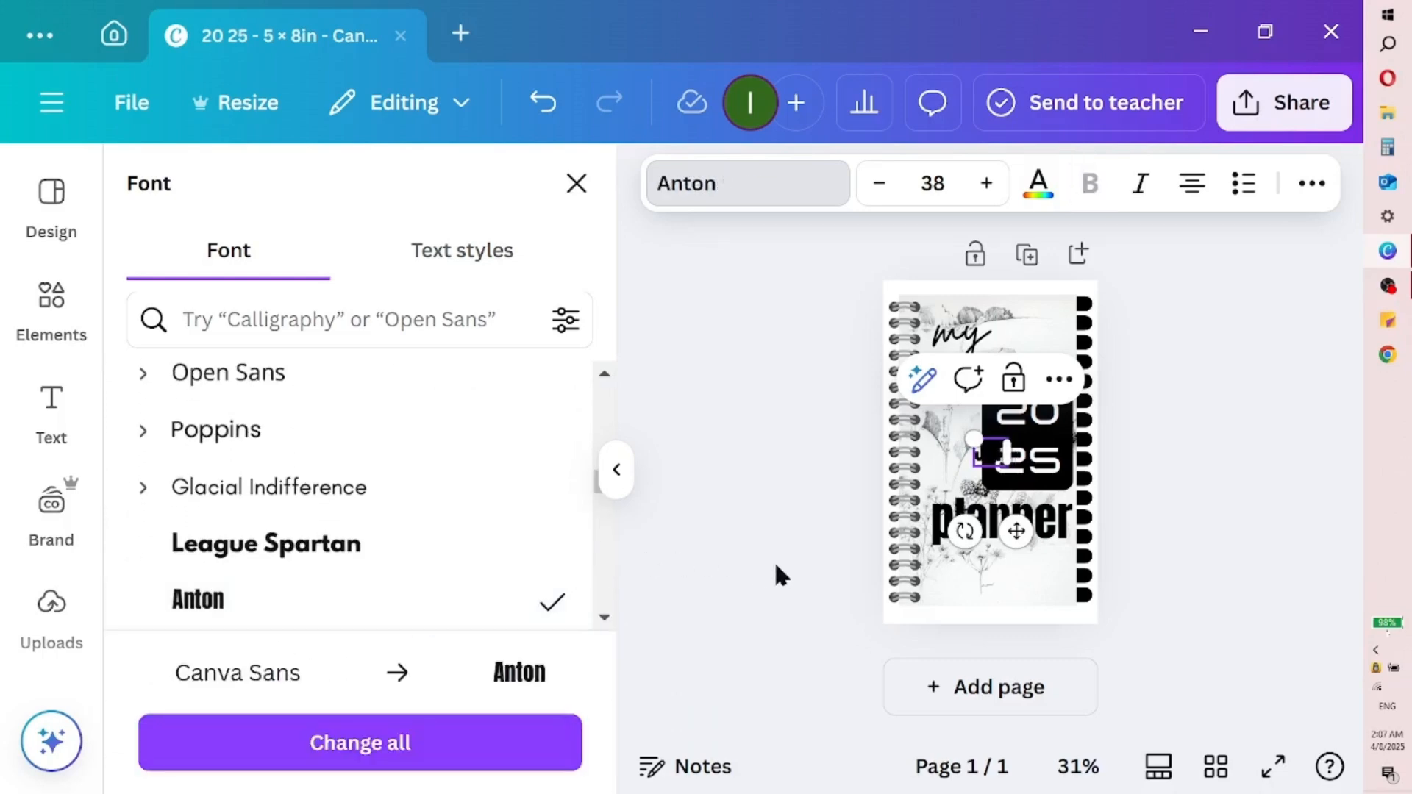
left_click(466, 752)
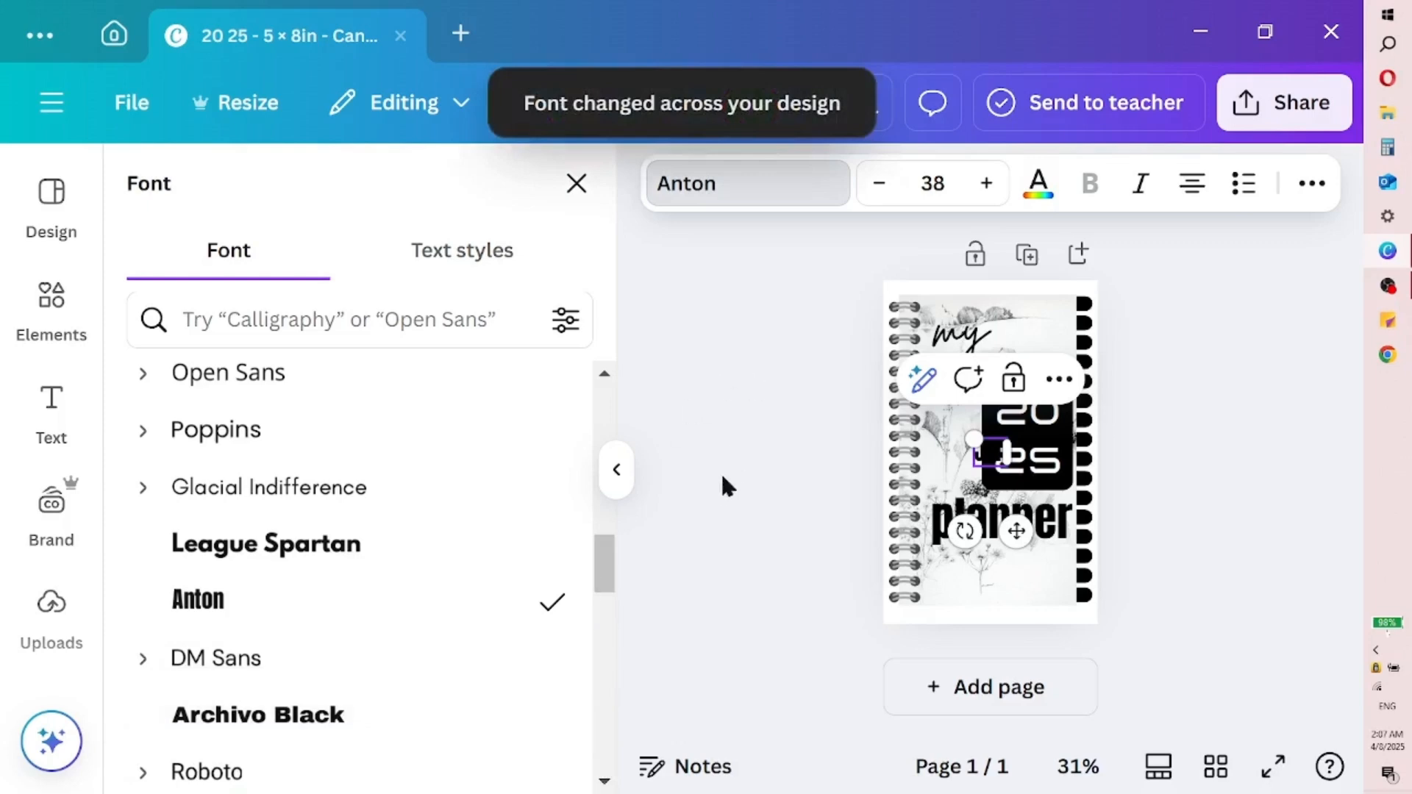
- Set the colour of the "Jan" heading text to white
left_click(1038, 193)
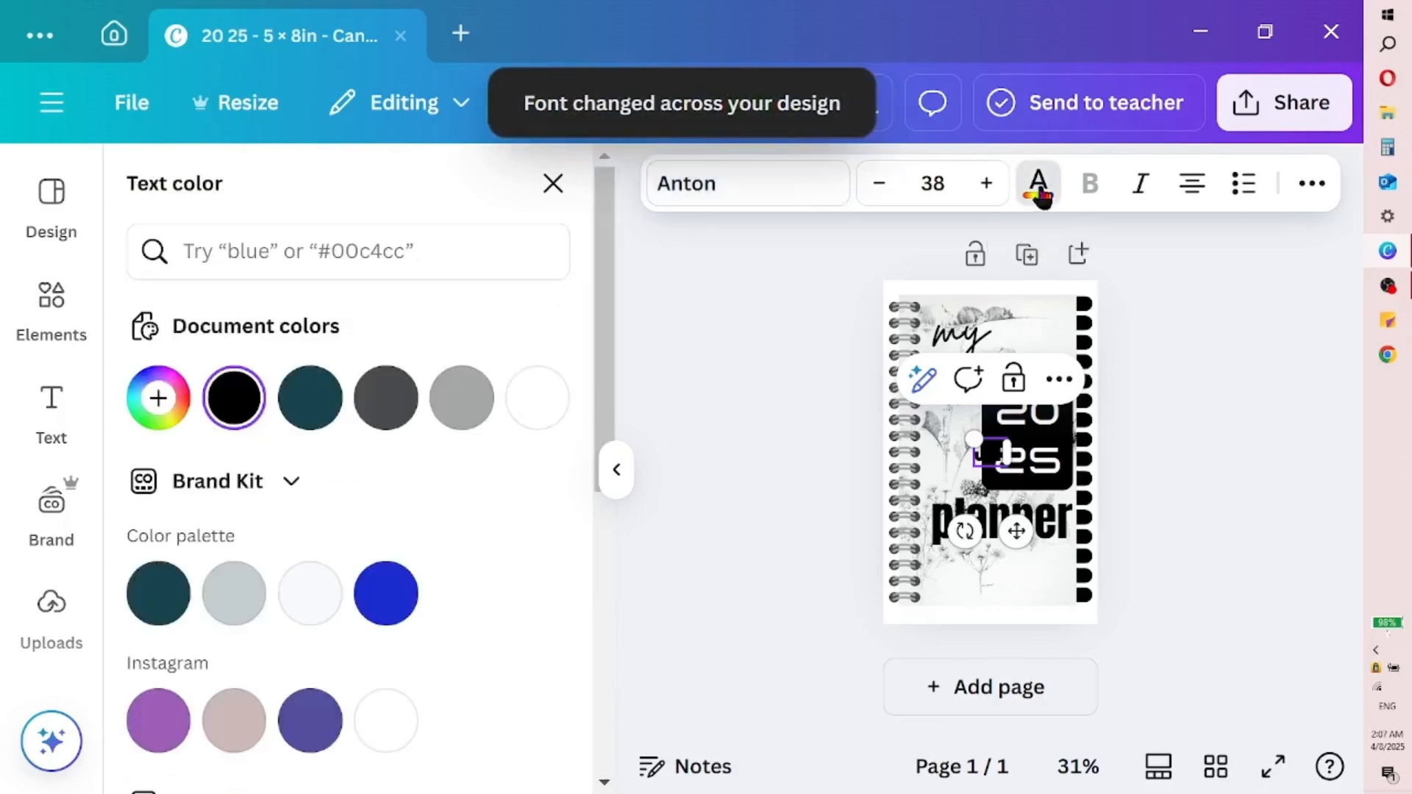
left_click(536, 397)
double_click(993, 454)
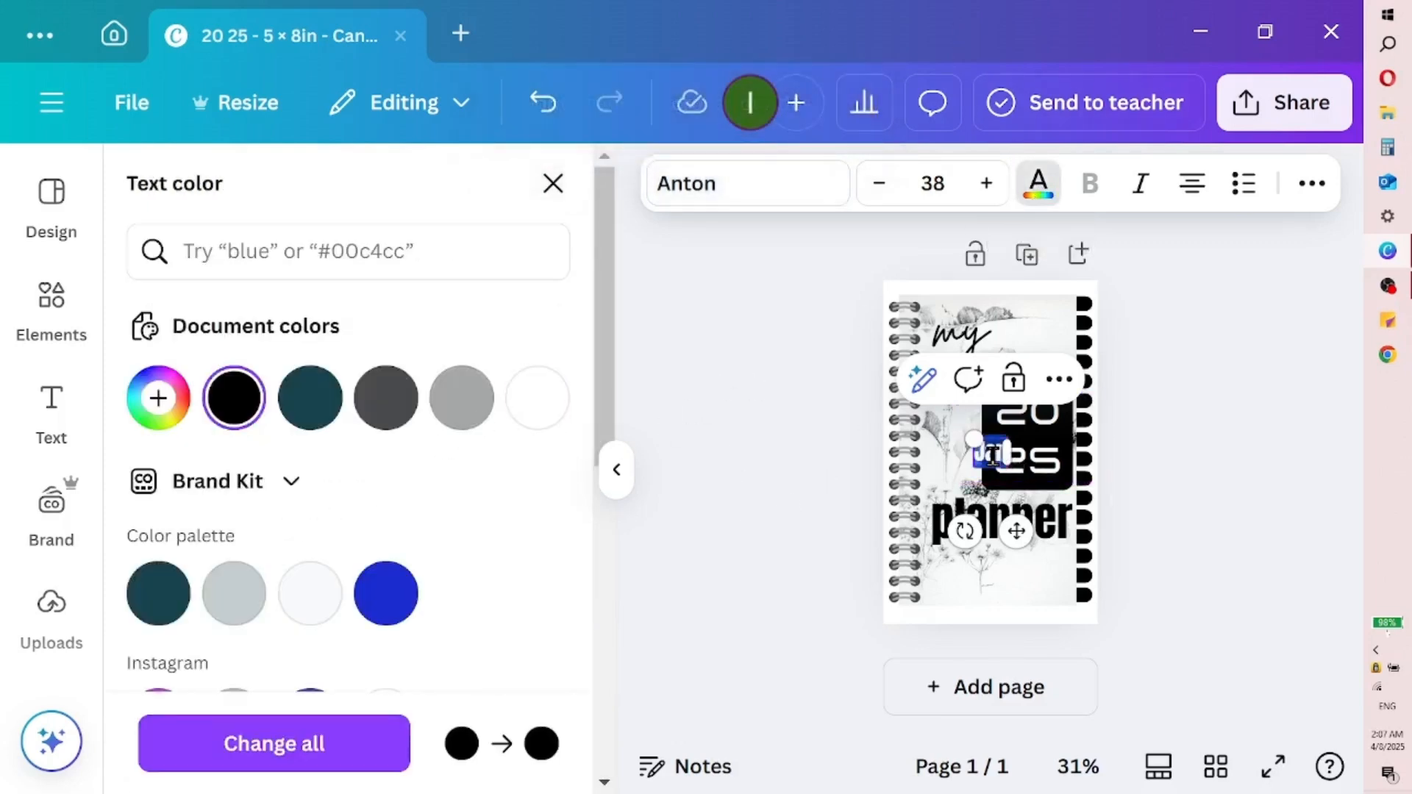
left_click(544, 404)
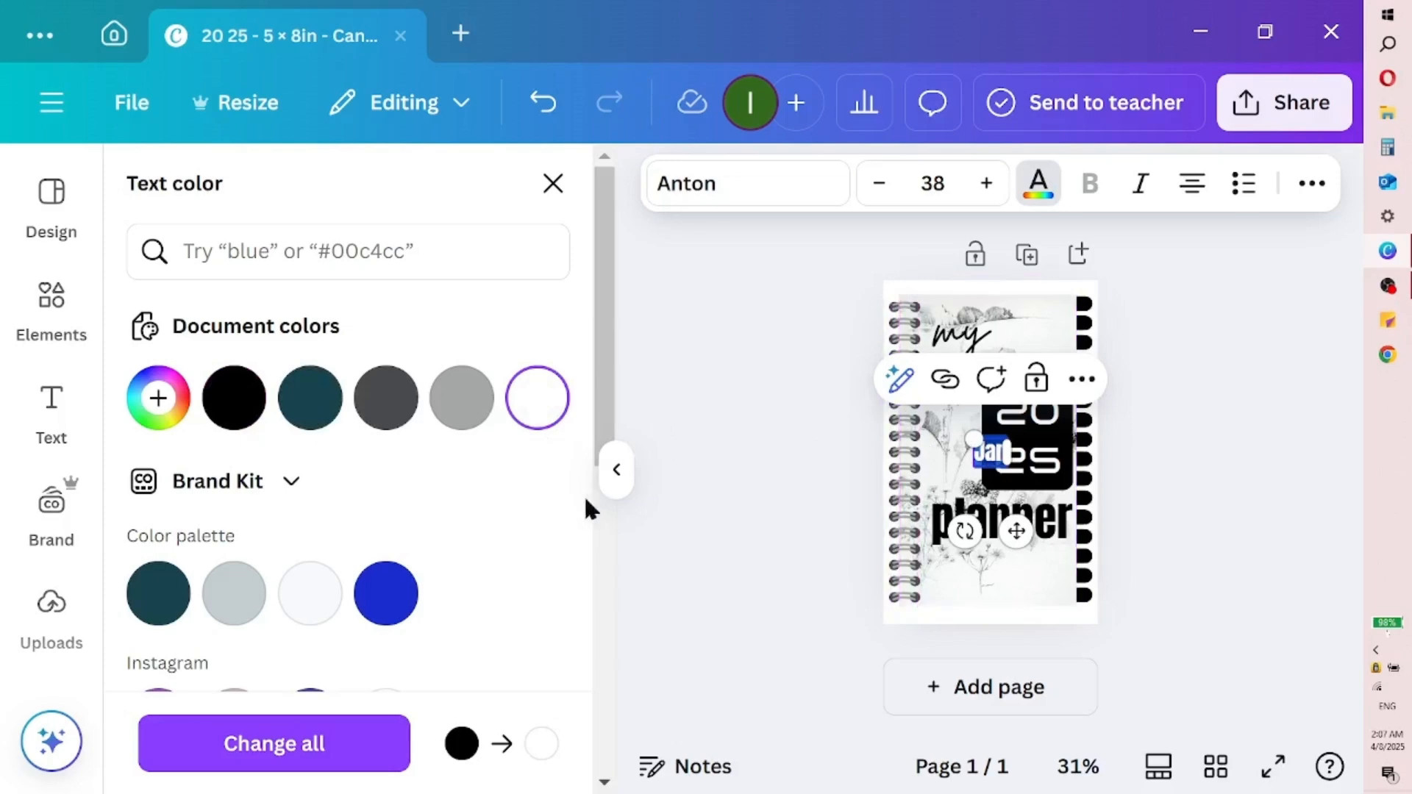
- Shrink the "Jan" text to size 12.2 and fit it onto the third tab from the top of the cover
left_click(615, 474)
left_click_drag(757, 530, 847, 425)
left_click_drag(806, 336, 819, 345)
left_click_drag(808, 768, 875, 769)
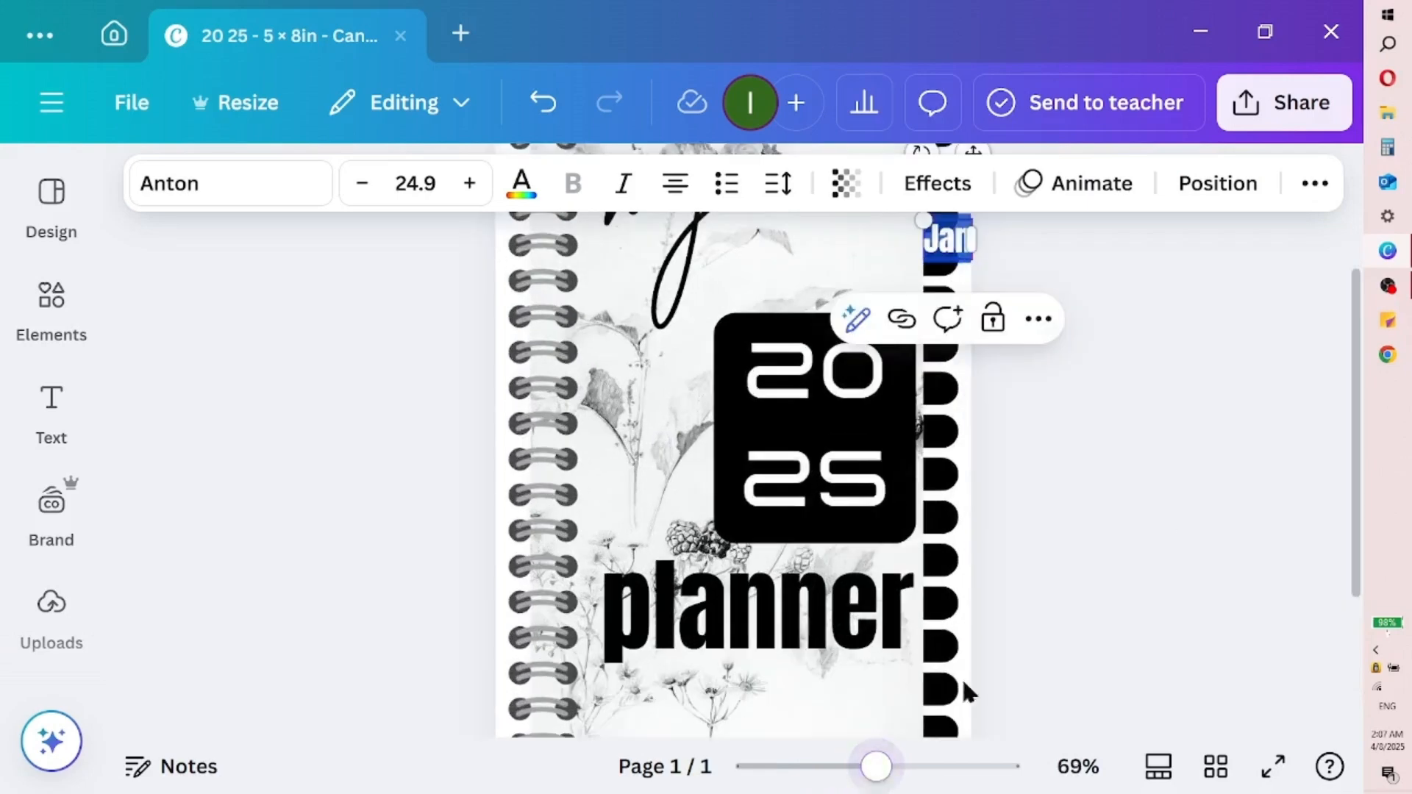
scroll(1358, 411, "up", 3)
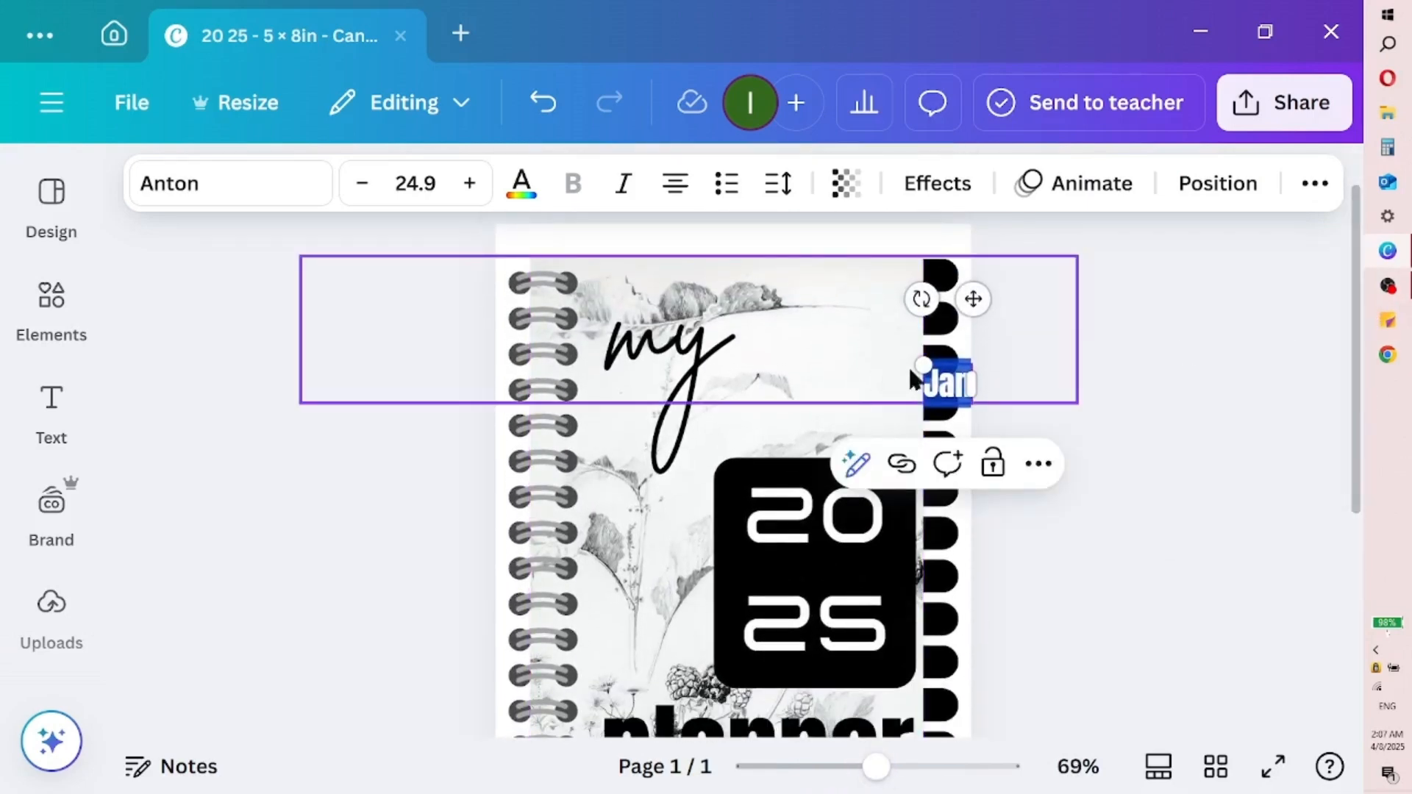
left_click_drag(921, 361, 941, 379)
left_click_drag(990, 472, 967, 441)
left_click(1066, 451)
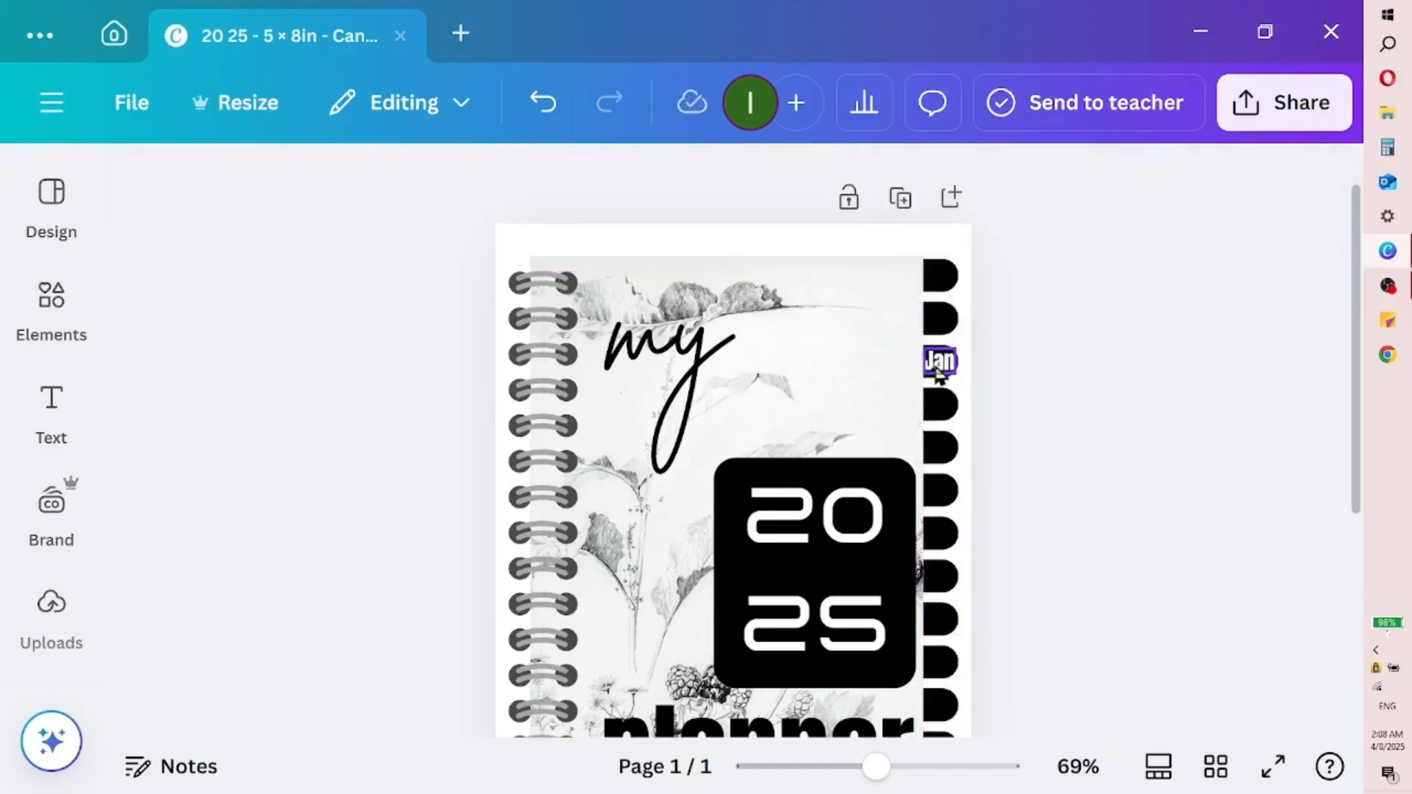
left_click(939, 361)
left_click_drag(918, 341, 936, 356)
left_click_drag(977, 441, 976, 434)
left_click(1066, 435)
- Duplicate the "Jan" label onto each tab below it, down to the last tab on the cover's edge
left_click_drag(1078, 403, 299, 255)
left_click_drag(961, 435, 958, 478)
left_click(958, 293)
left_click(958, 335)
left_click(958, 378)
left_click(957, 419)
left_click(957, 463)
left_click(957, 507)
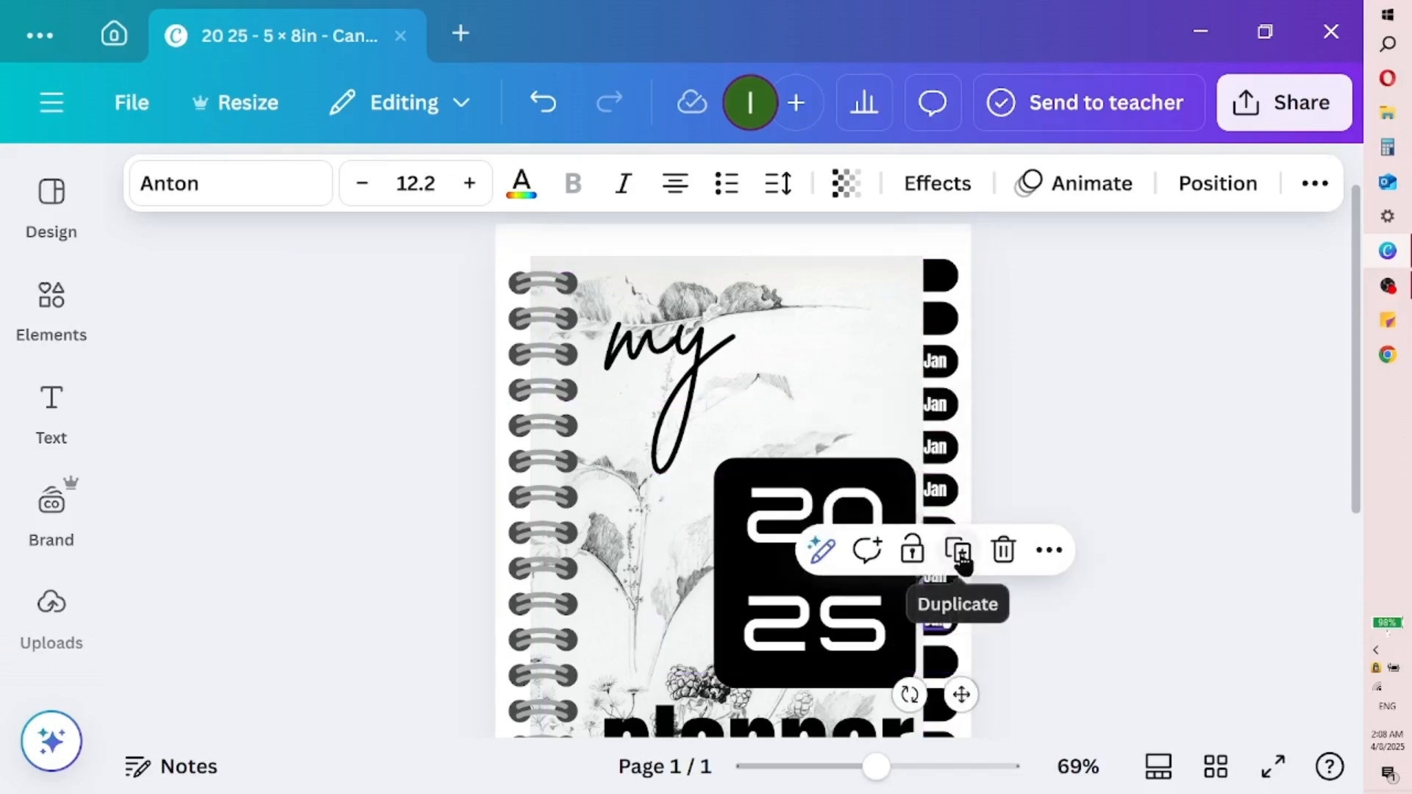
left_click(958, 551)
left_click_drag(1349, 354, 1358, 536)
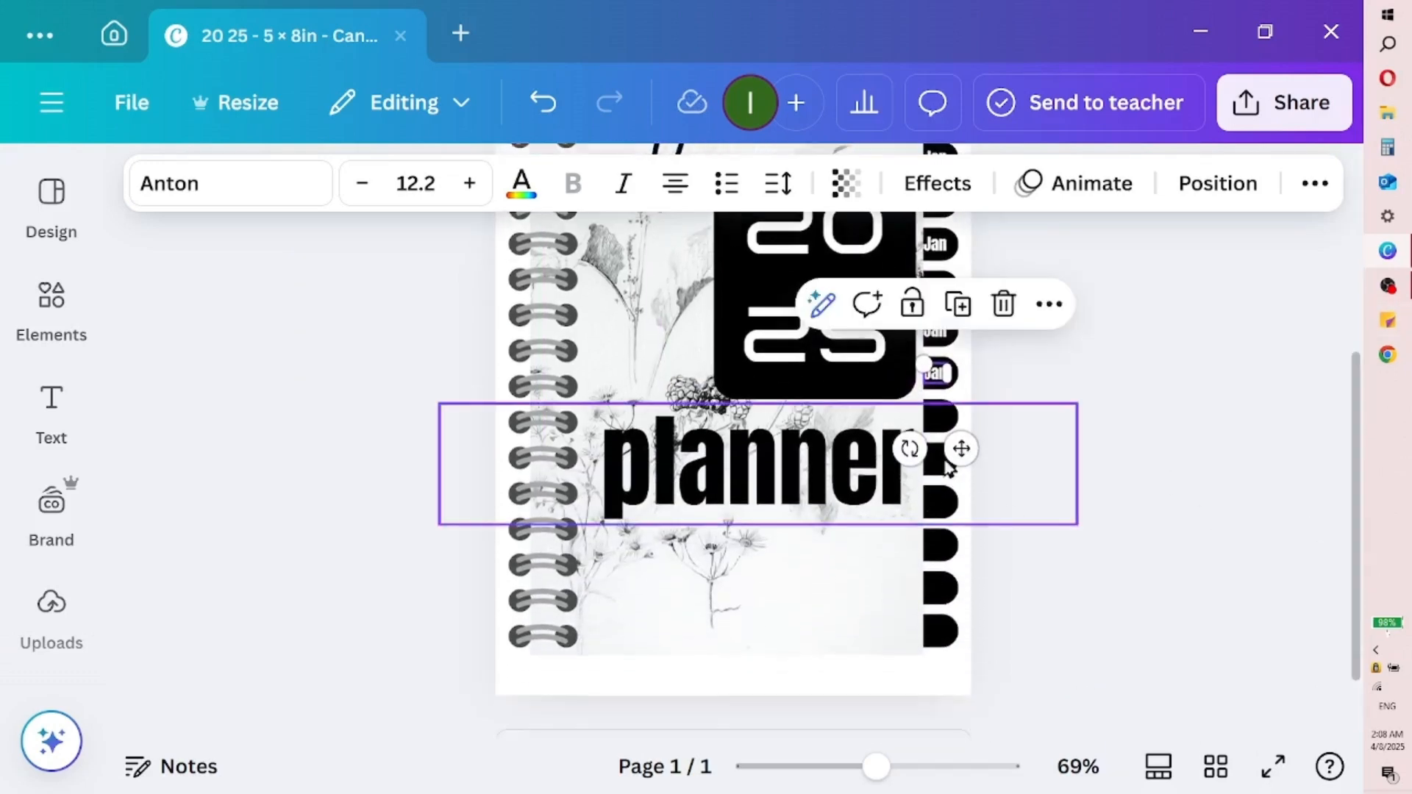
left_click(956, 302)
left_click(958, 343)
left_click(957, 389)
left_click(958, 432)
left_click(957, 477)
left_click(959, 518)
- Change the label on the fourth tab to "Feb"
left_click_drag(1349, 483, 1349, 333)
left_click(941, 371)
left_click(939, 373)
type("Feb")
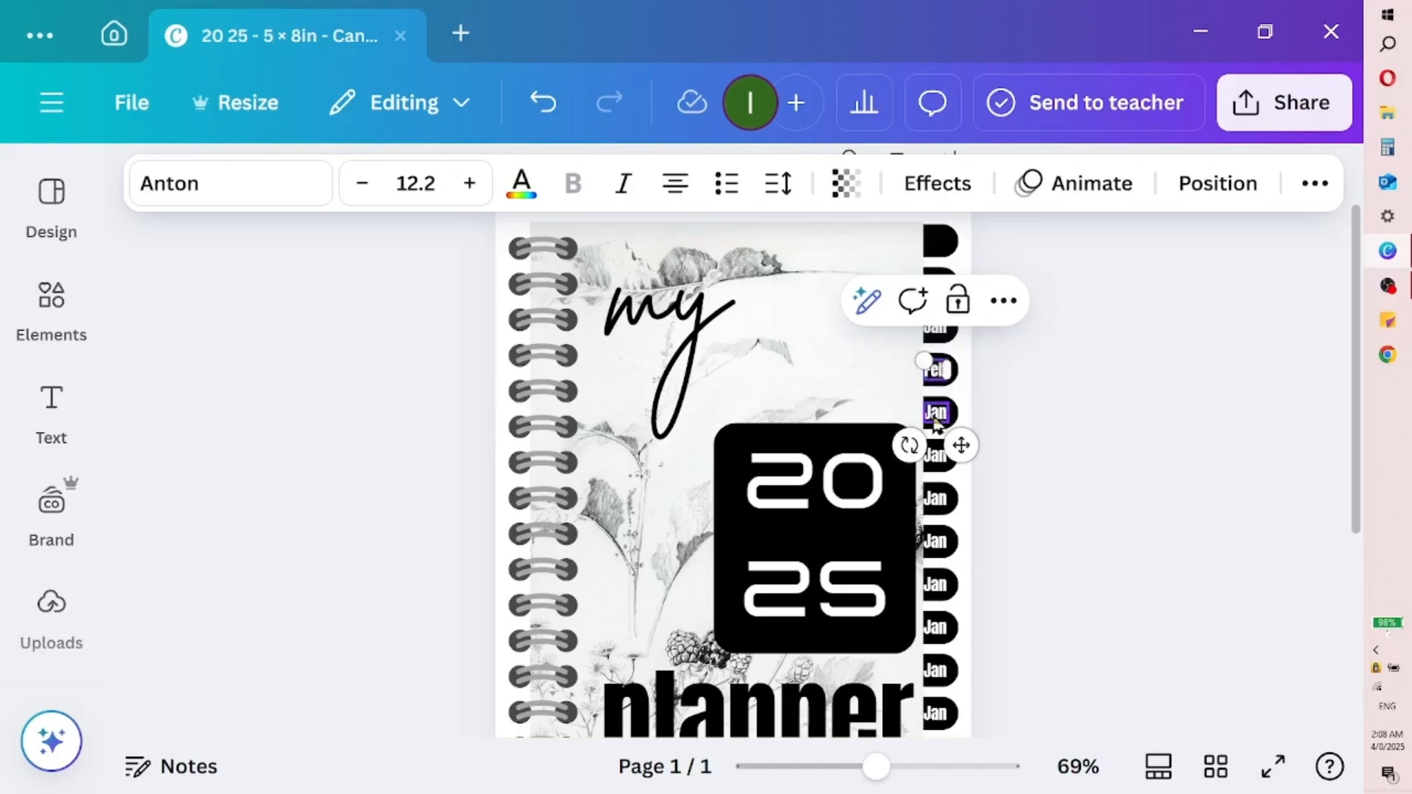
- Change the labels on the fifth and sixth cover tabs to "Mar" and "Apr"
left_click(934, 416)
left_click(936, 411)
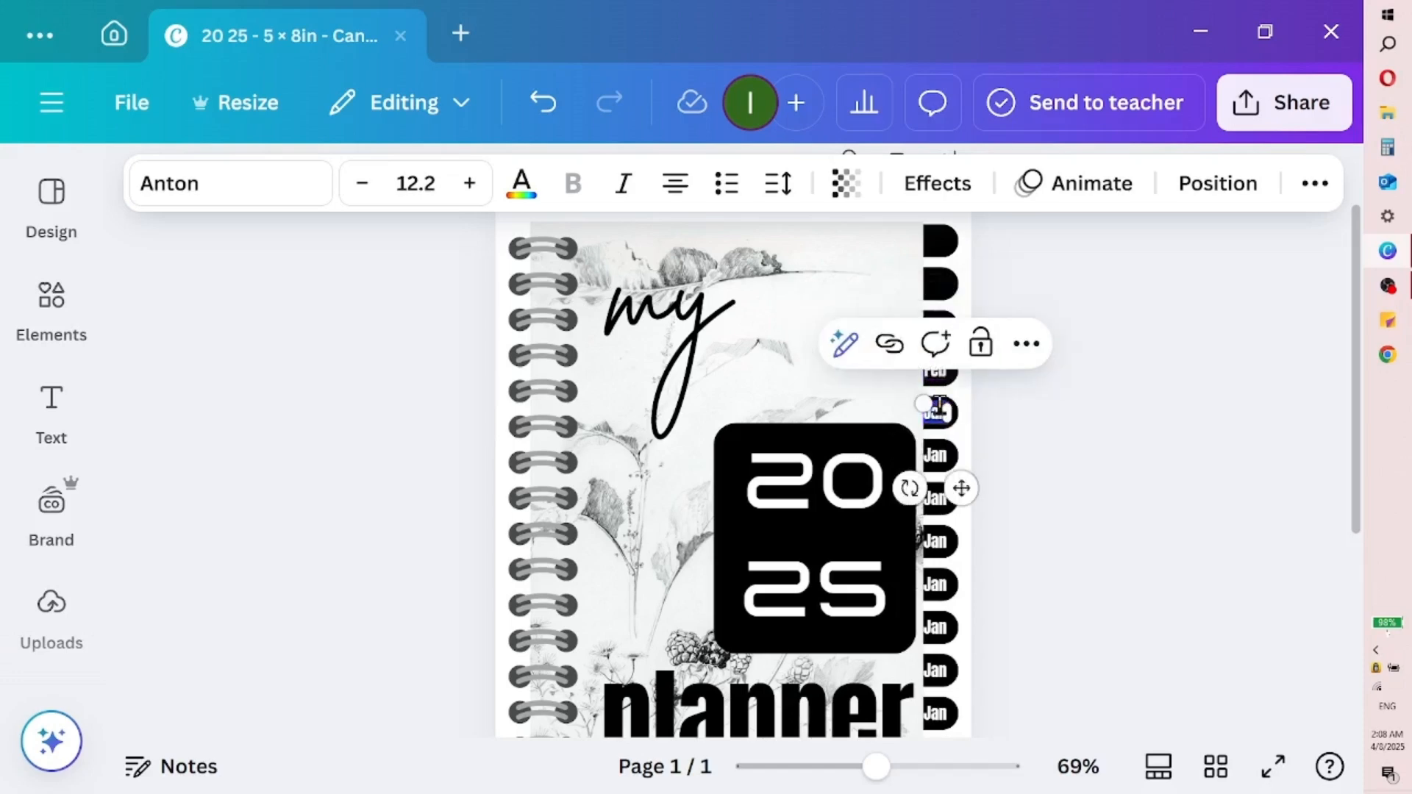
left_click(932, 458)
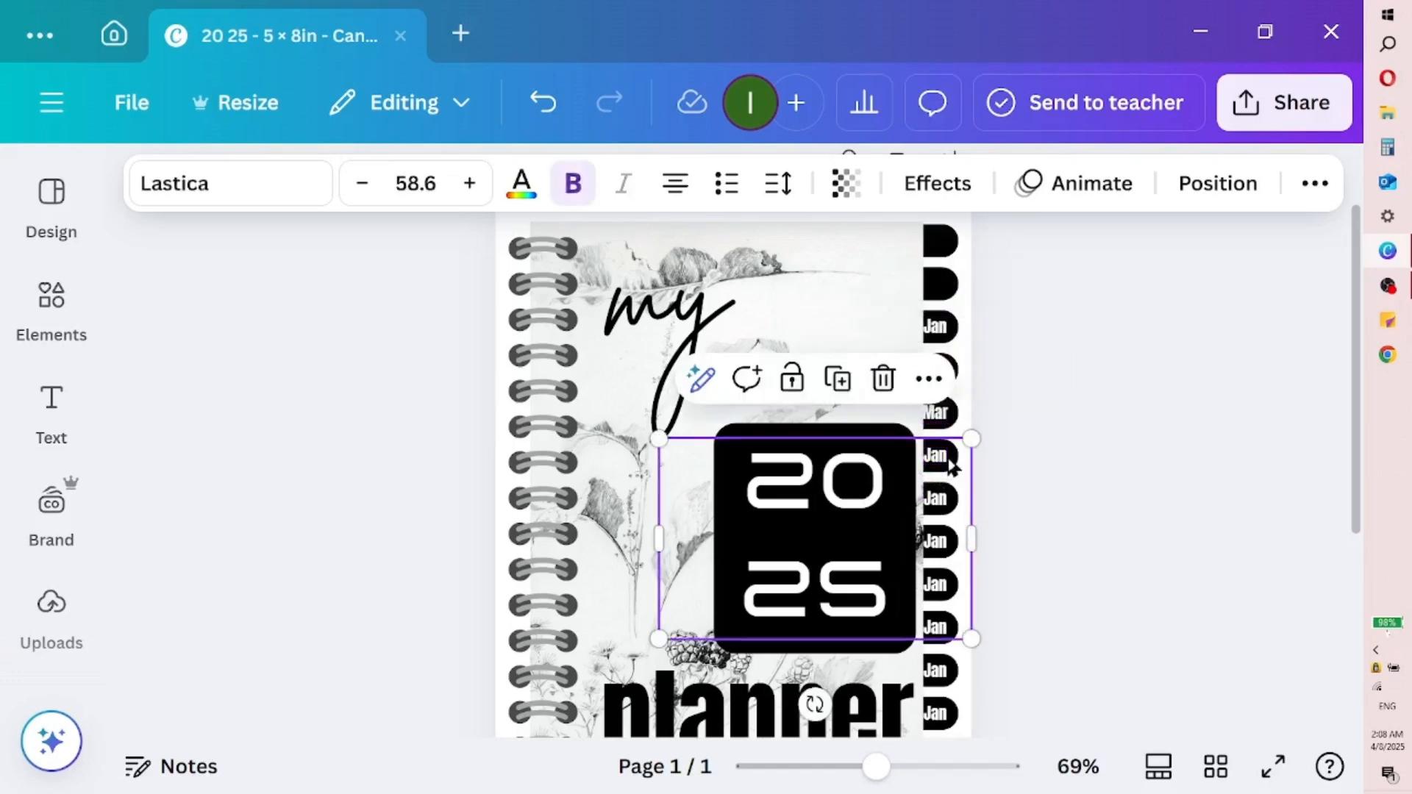
left_click(932, 457)
left_click(930, 461)
type("Apr")
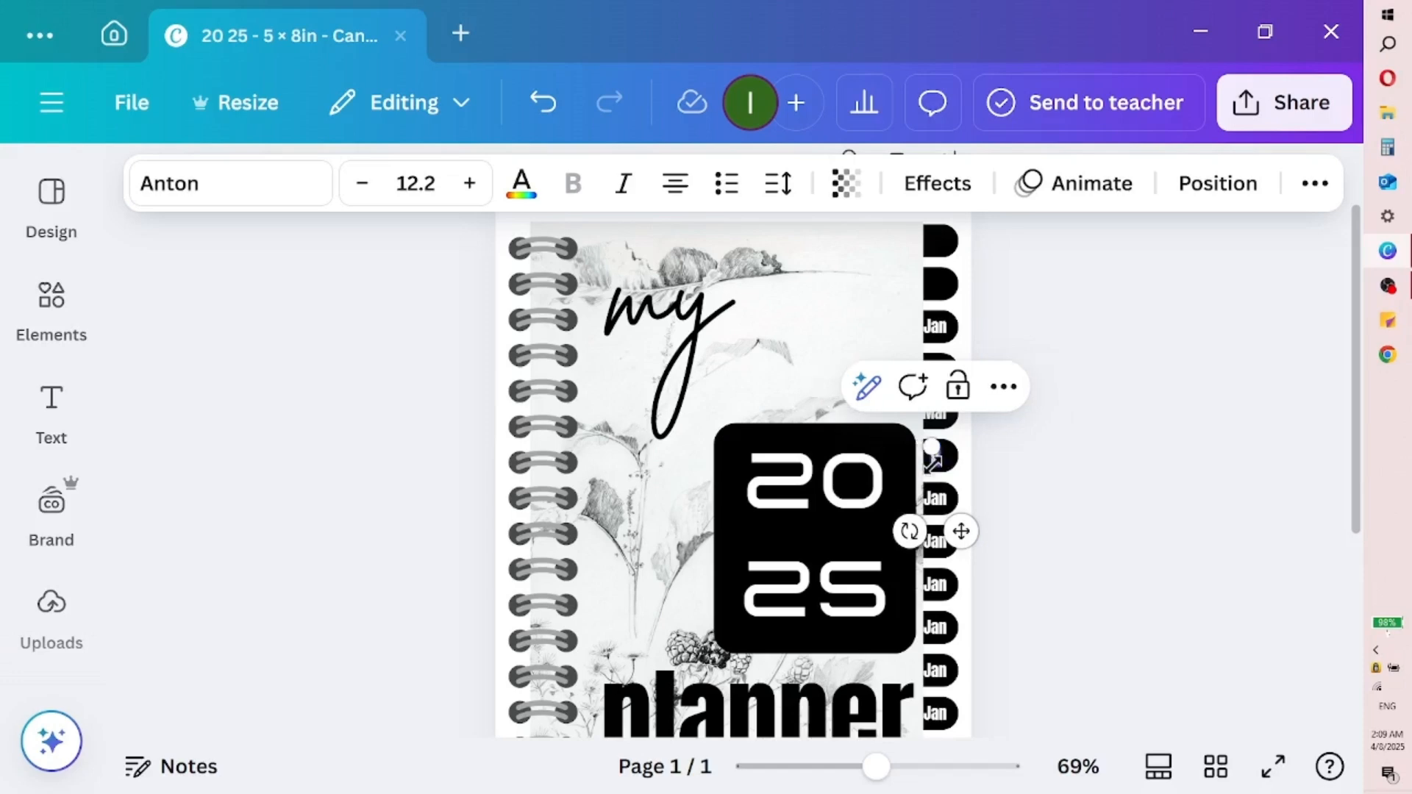
- Change the labels on the three tabs below "Apr" to "Mai", "Jun" and "Jul"
double_click(936, 501)
type("May")
double_click(937, 541)
type("J")
double_click(936, 586)
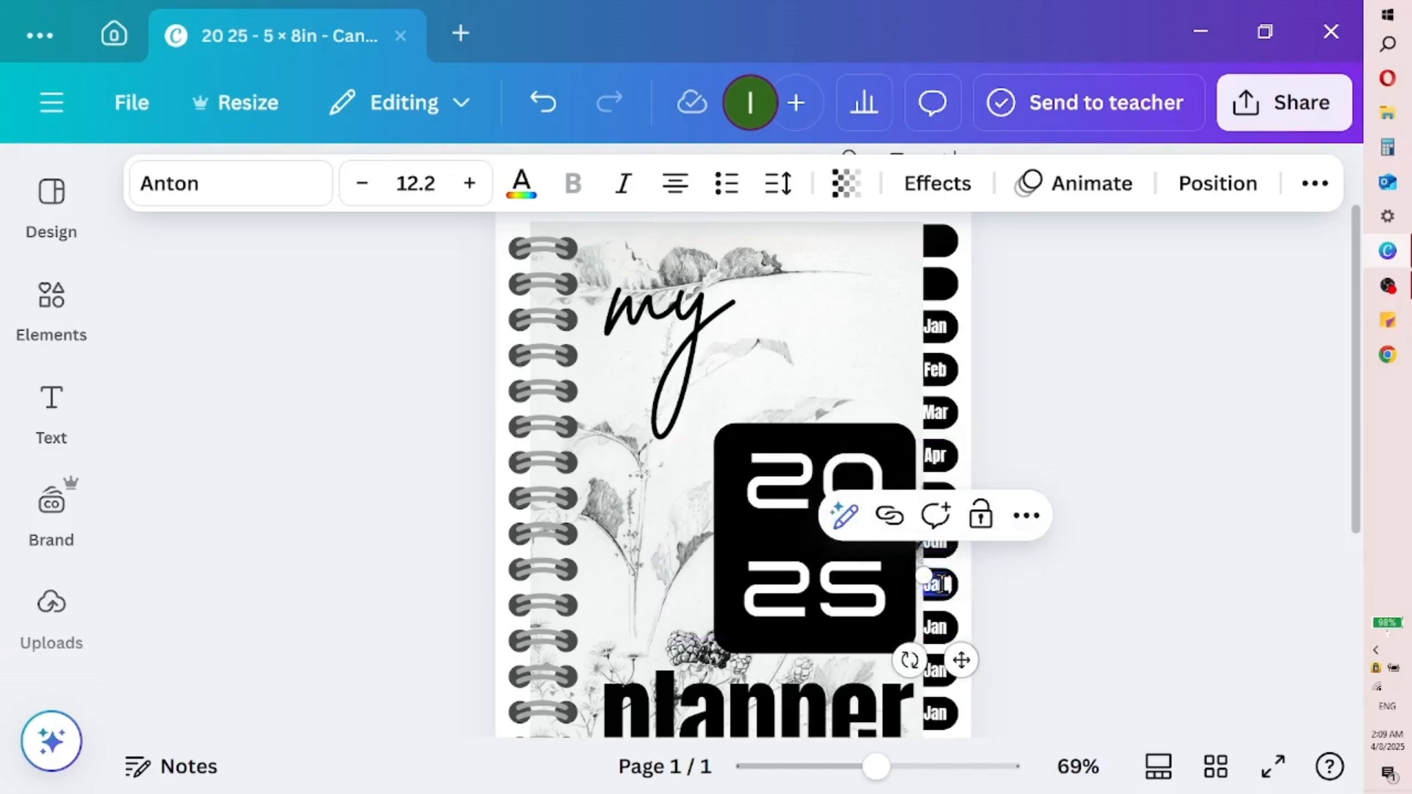
type("Jul")
- Change the labels on the three tabs below "Jul" to "Aug", "Sep" and "Oct"
double_click(935, 627)
type("Aug")
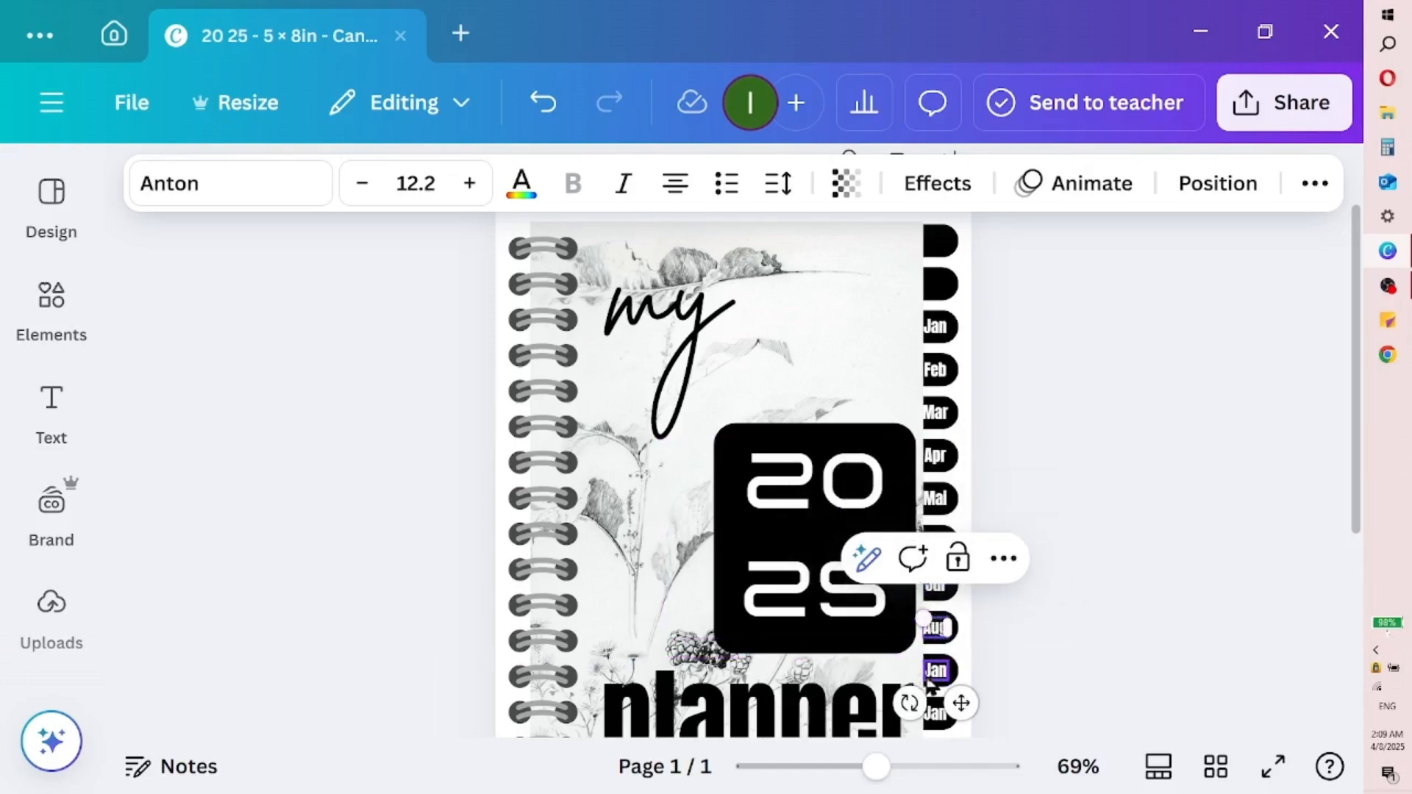
double_click(935, 669)
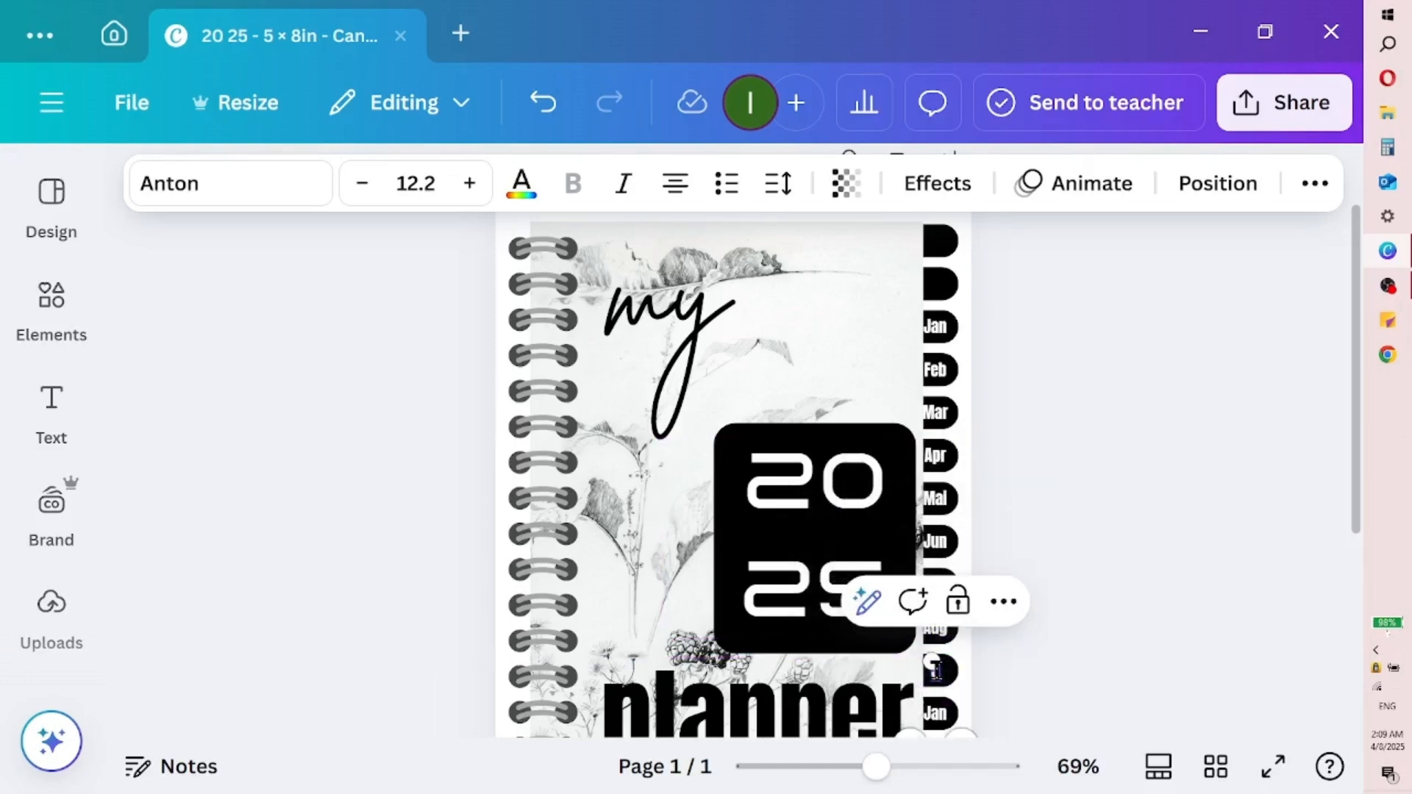
type("Sep")
double_click(935, 712)
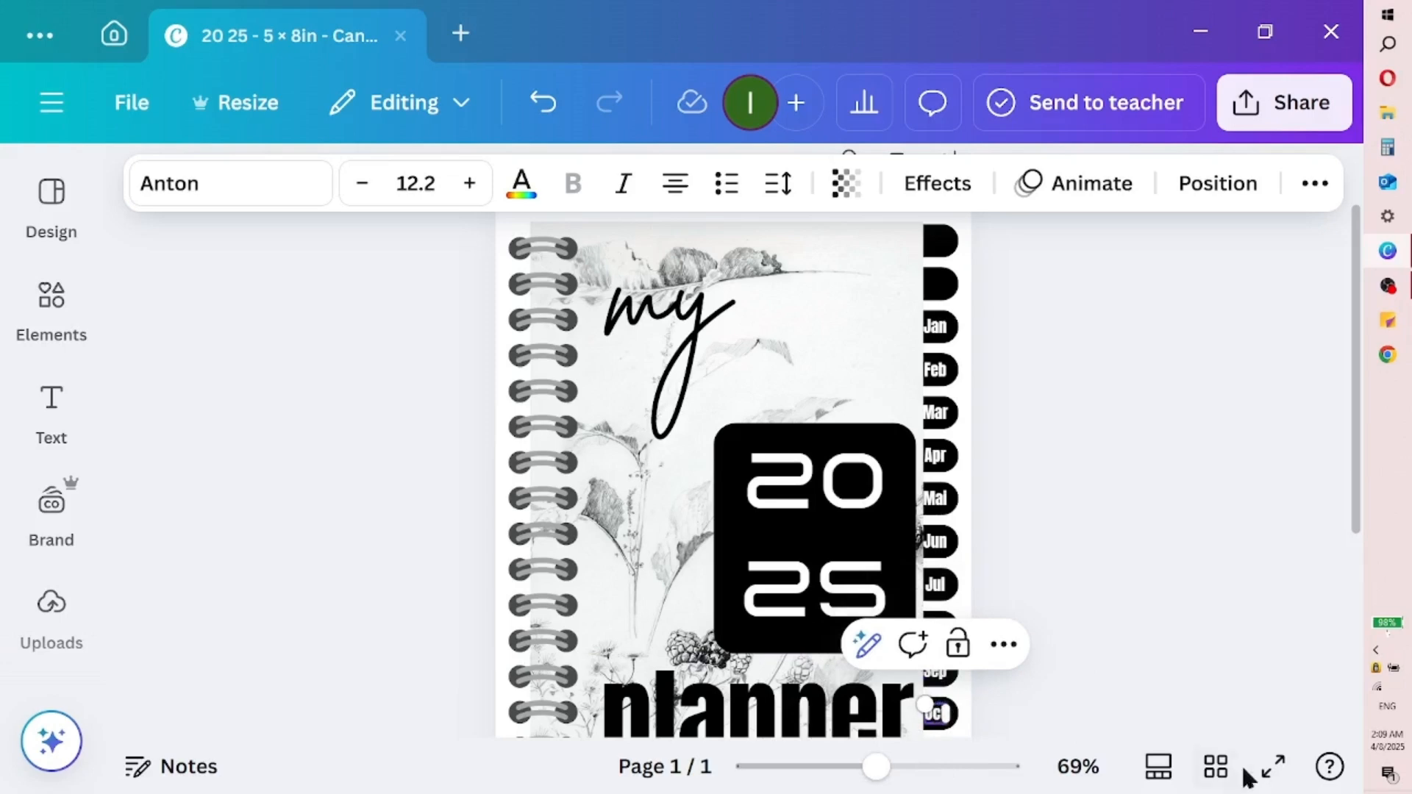
- Change the labels on the two tabs below "Oct" to "Nov" and "Dec"
scroll(1031, 715, "down", 3)
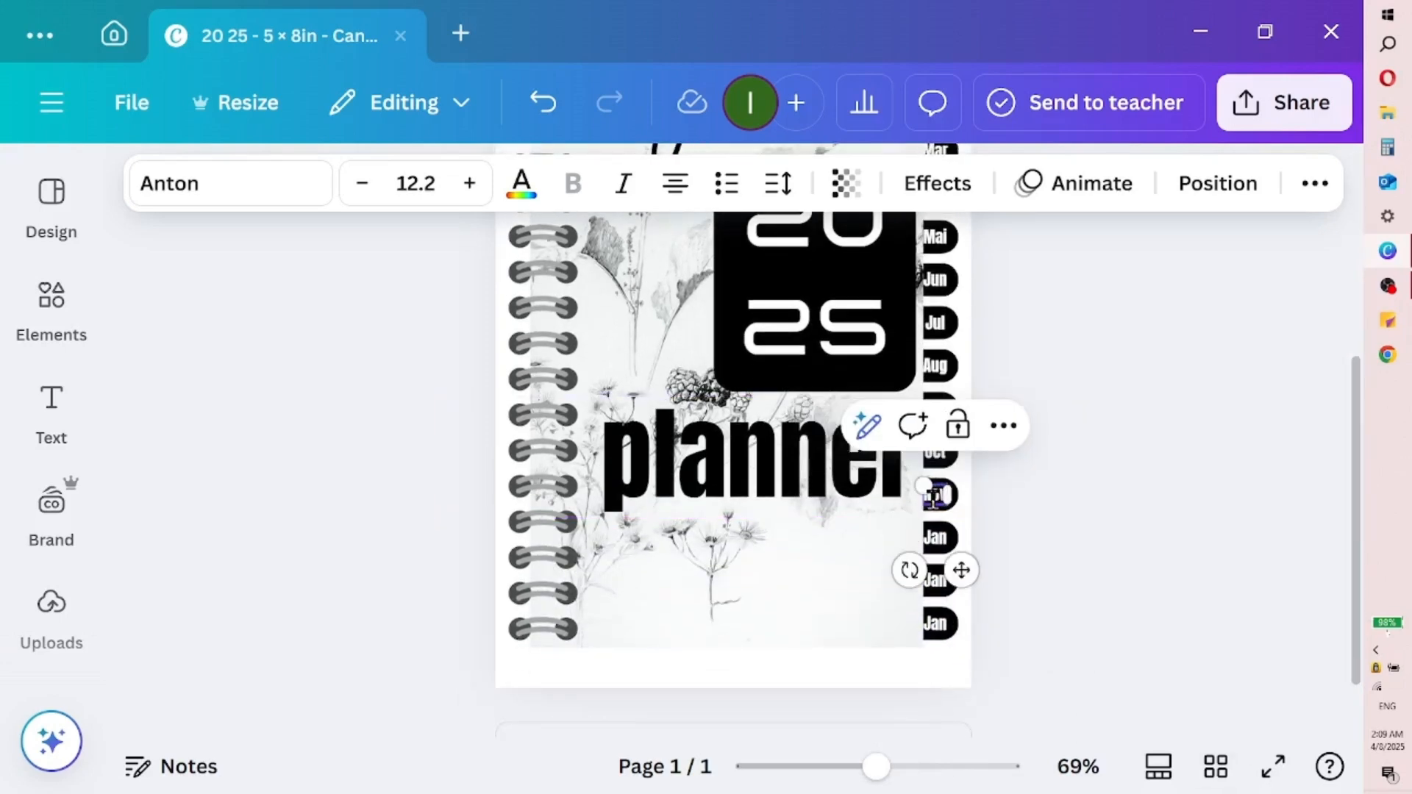
double_click(941, 542)
key("BackSpace")
type("Dec")
left_click(1088, 523)
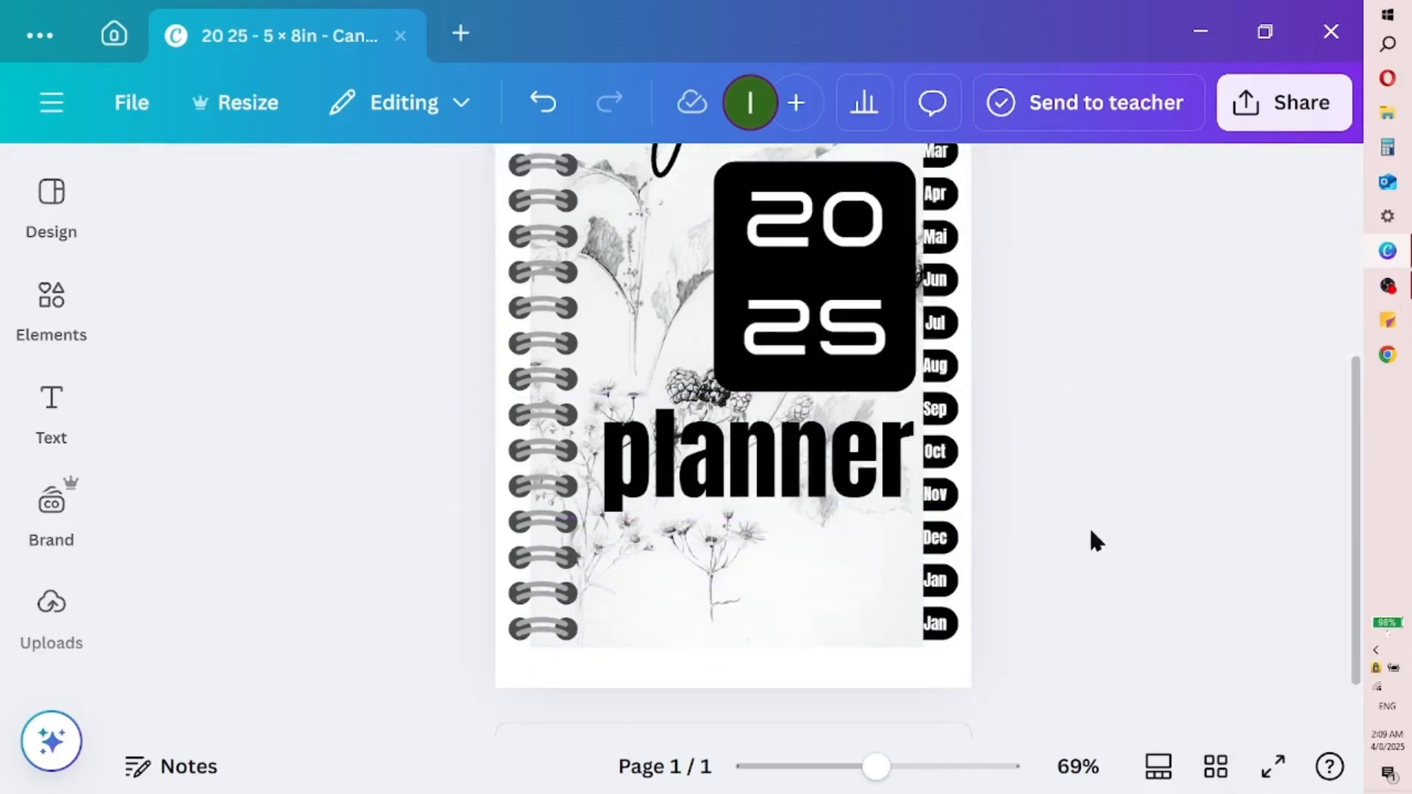
double_click(939, 582)
key("BackSpace")
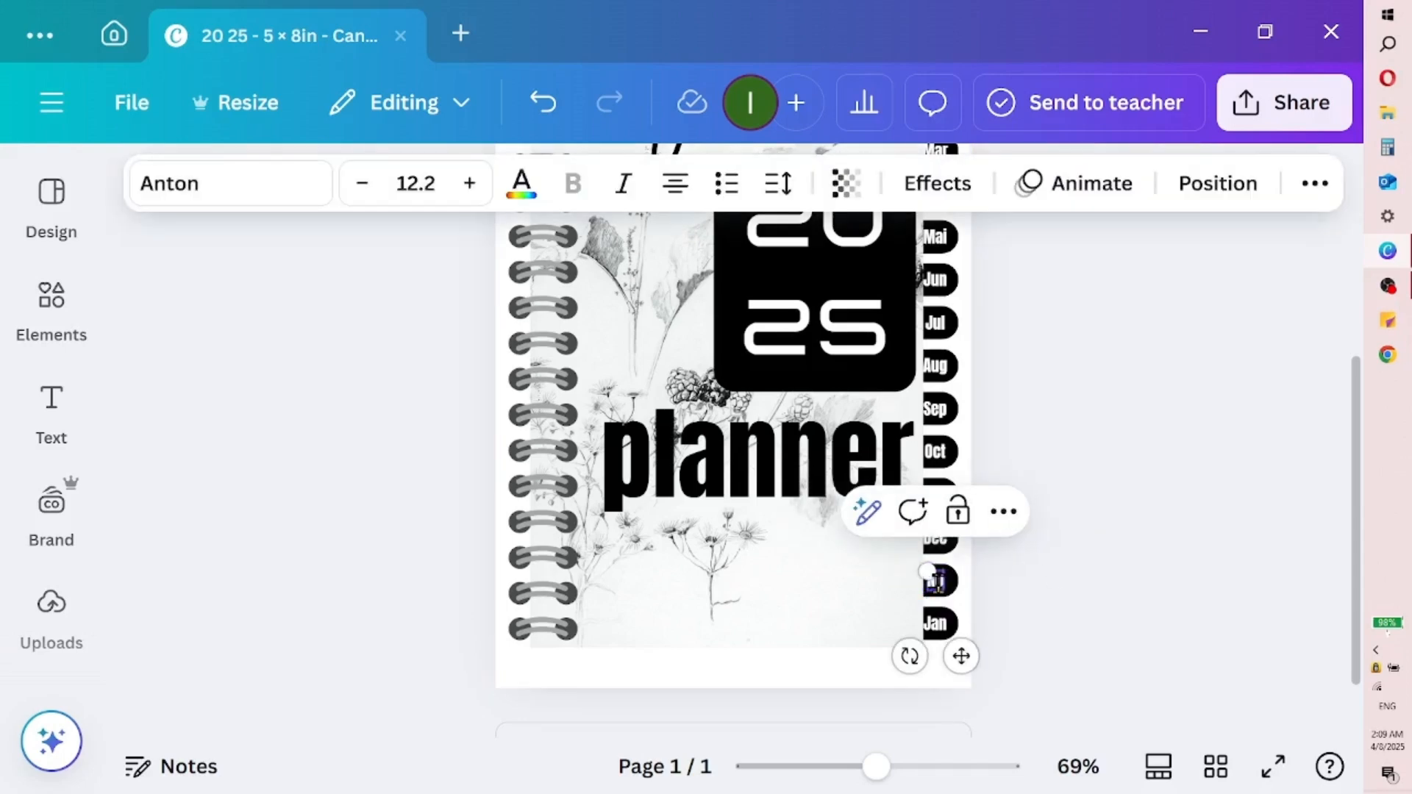
type("Nov")
double_click(935, 625)
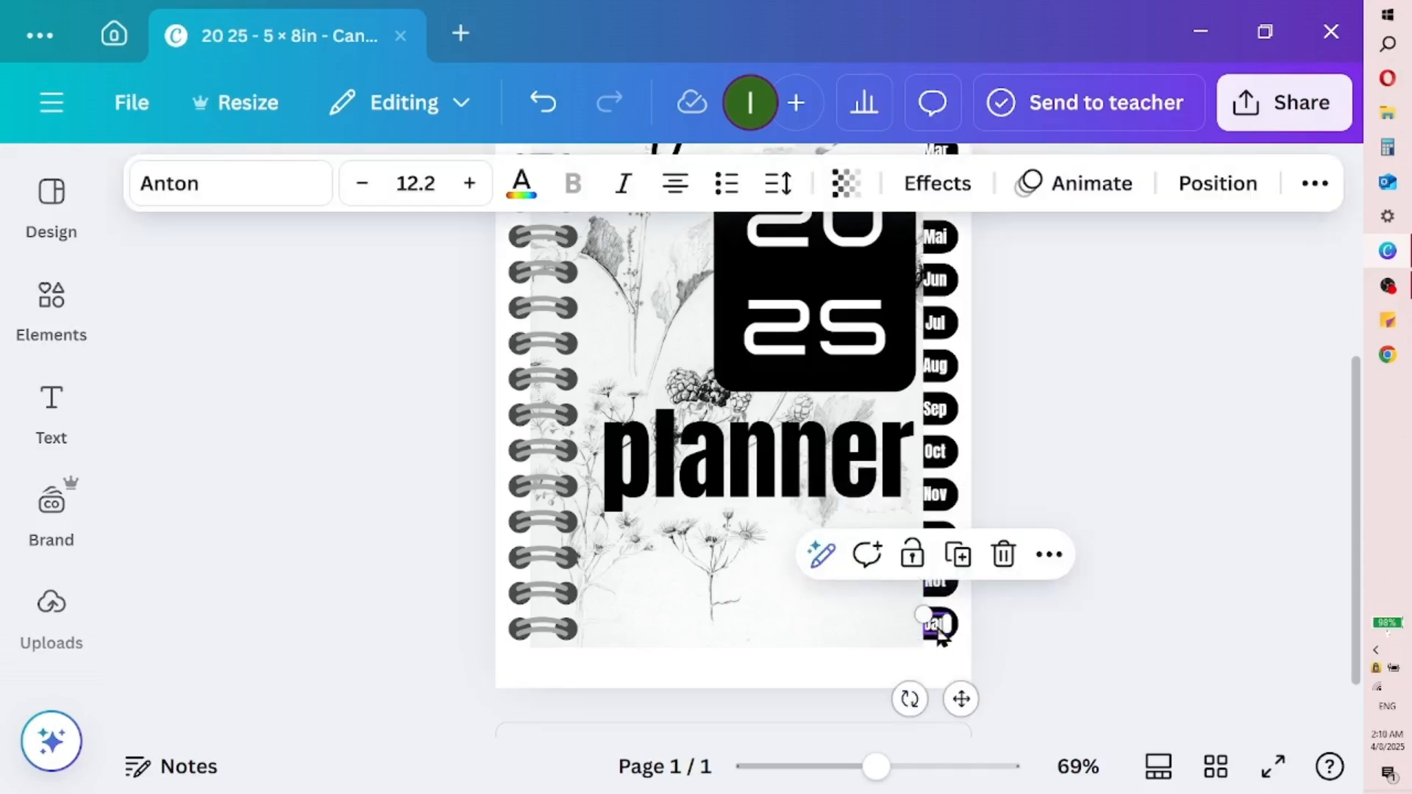
- Delete the two surplus text labels on the tabs below "Dec"
left_click(941, 591)
key("Delete")
left_click(941, 629)
key("Delete")
- Add a blank second page below the cover
left_click_drag(1351, 528, 1352, 414)
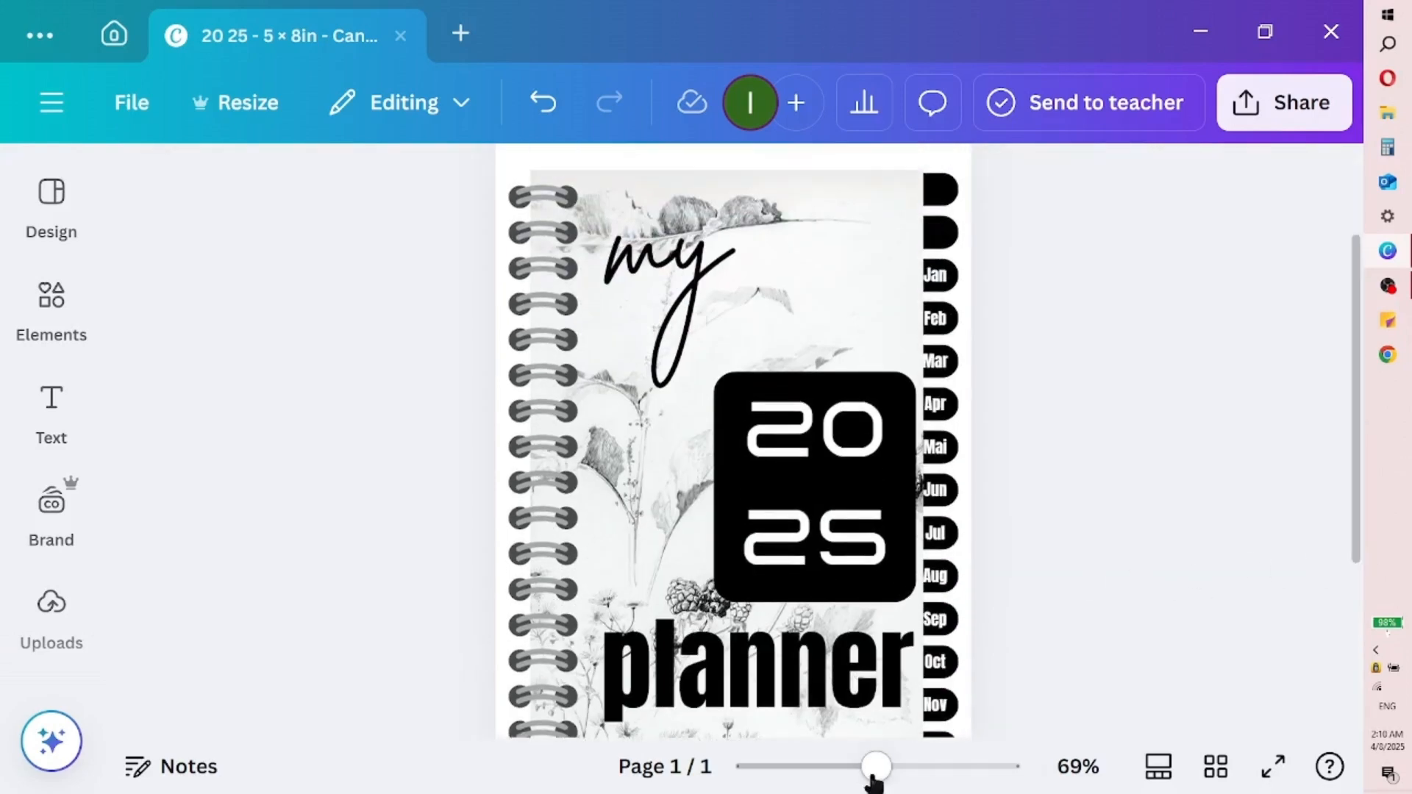
left_click_drag(875, 766, 853, 767)
left_click_drag(1357, 375, 1302, 699)
left_click(656, 695)
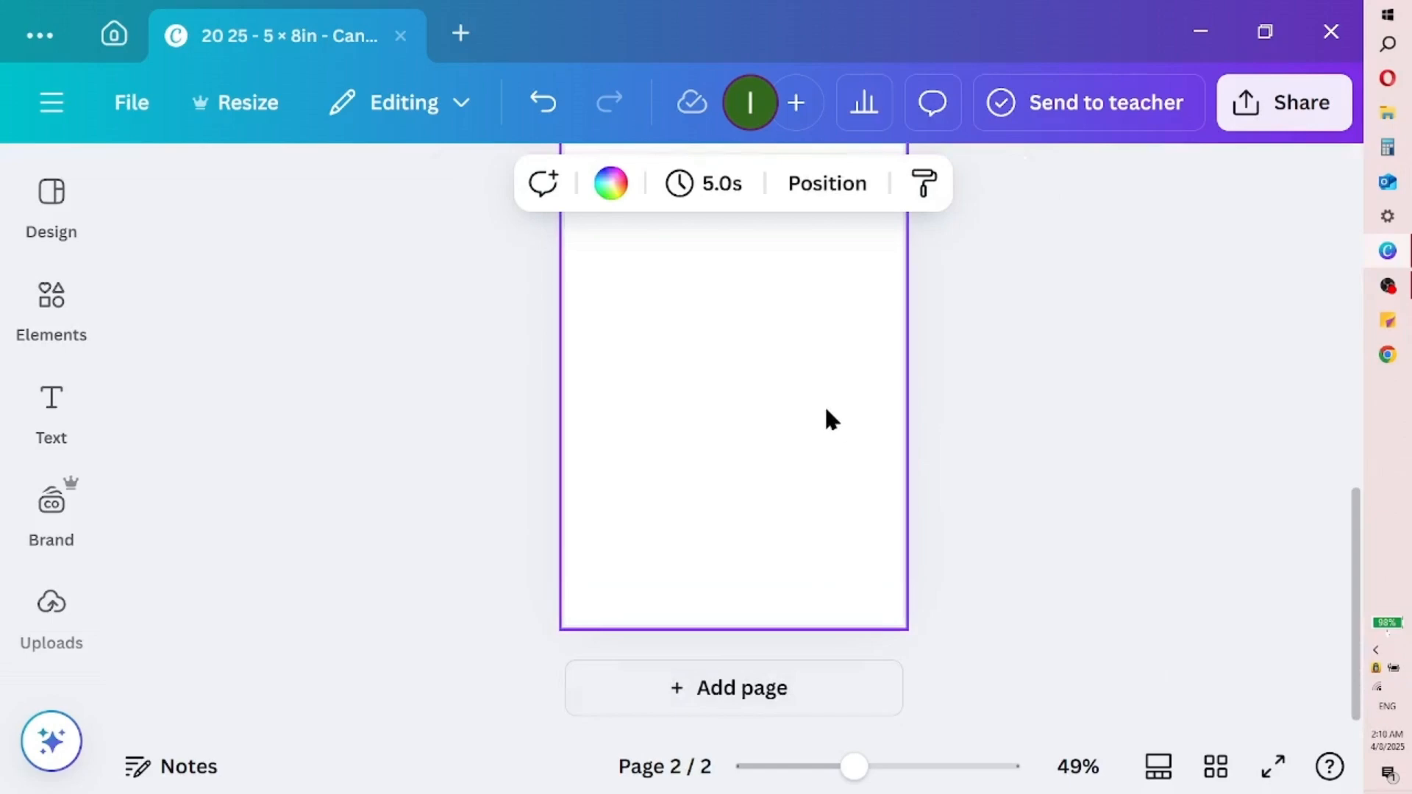
- Search the design templates for "Monthly planner"
left_click(53, 209)
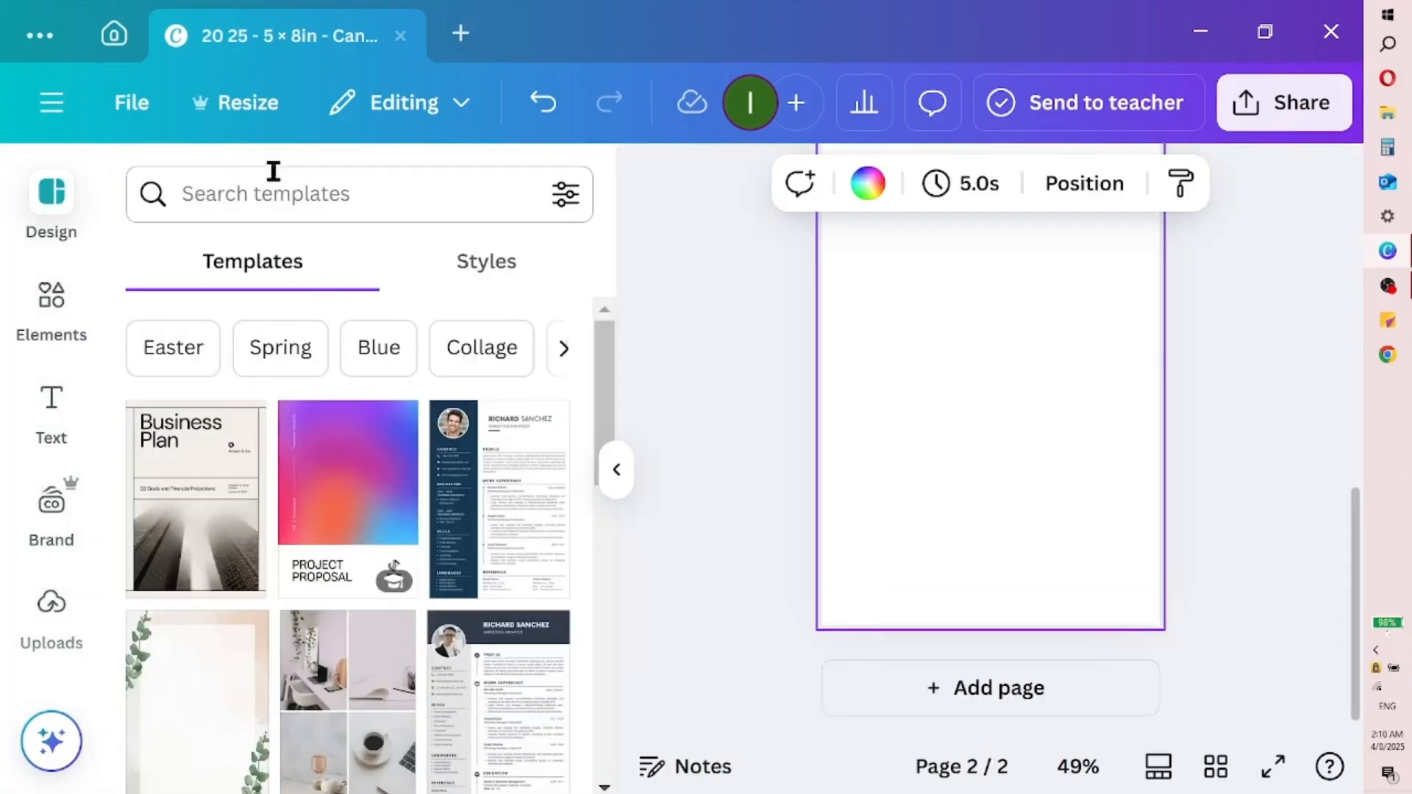
left_click(420, 219)
type("planner")
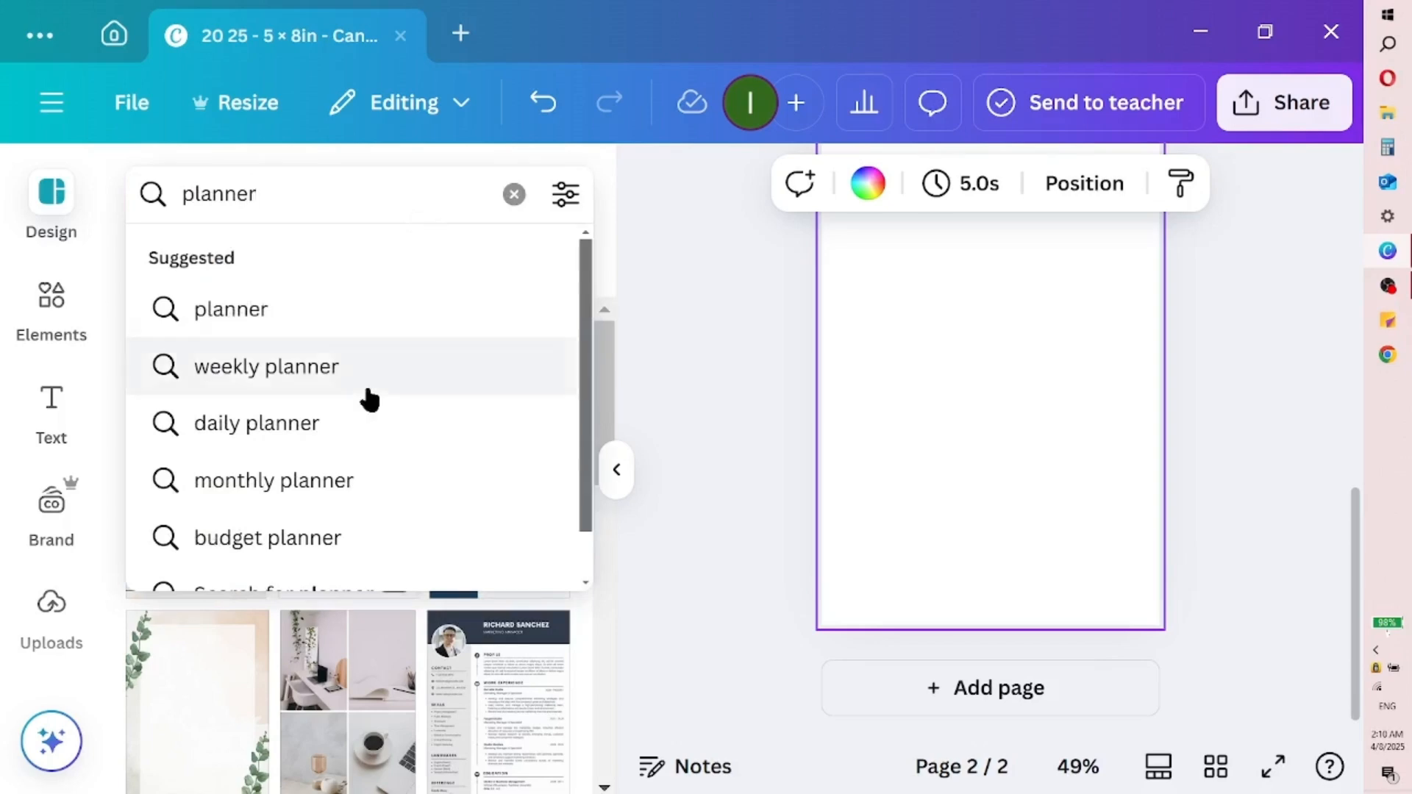
key("Return")
left_click(320, 360)
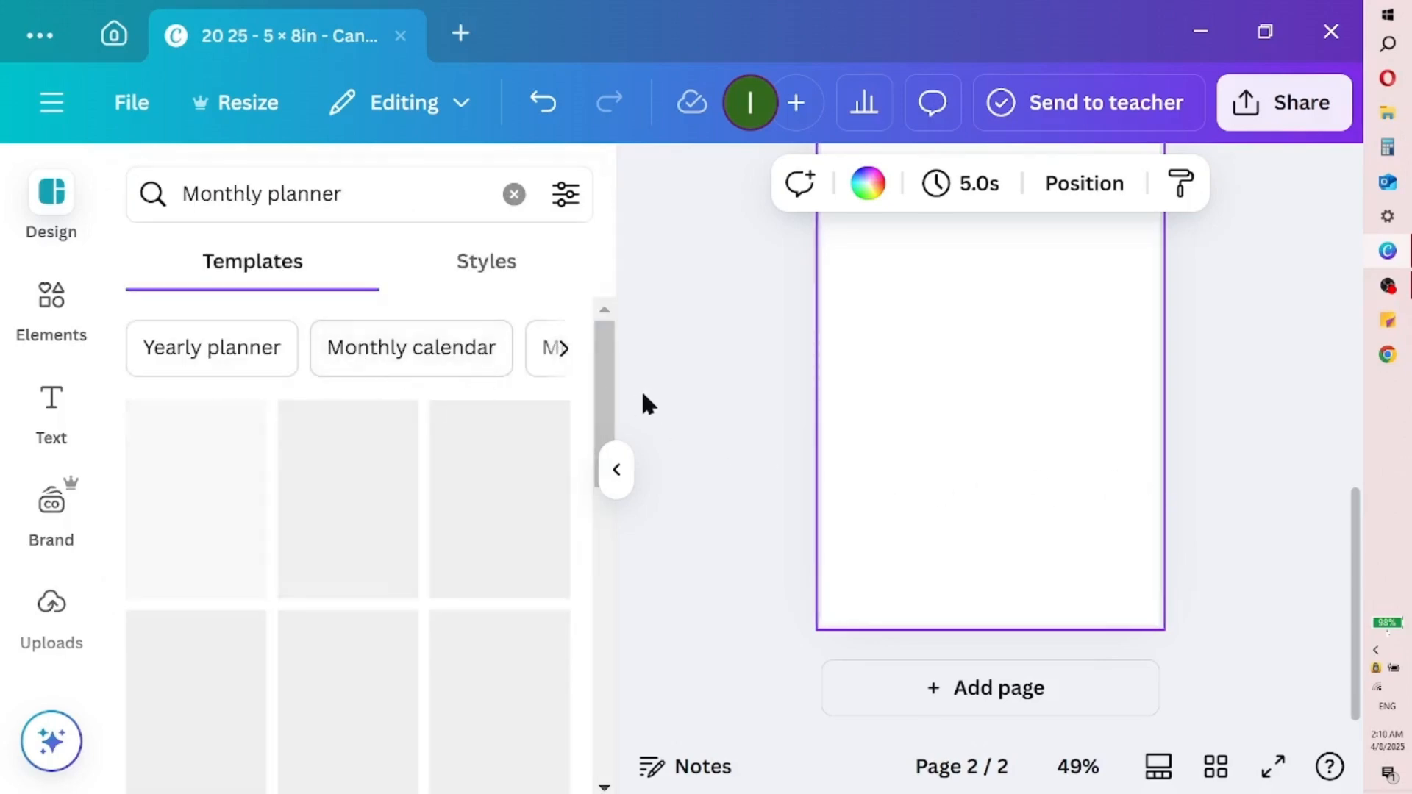
- Open the 12-page white-grey minimalist monthly planner template and apply its January page to page 2
left_click_drag(609, 380, 602, 615)
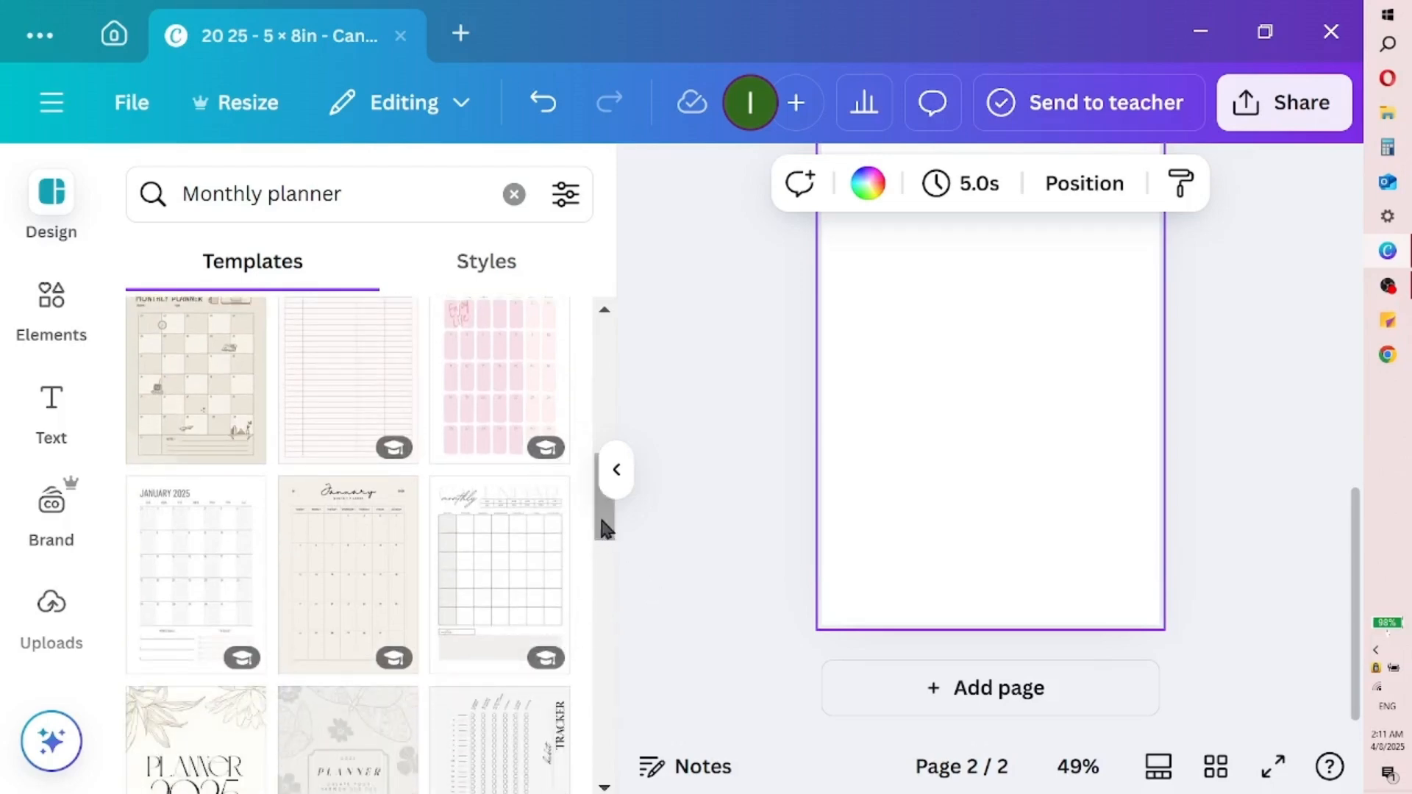
left_click_drag(604, 528, 601, 559)
left_click_drag(599, 558, 595, 590)
left_click(140, 684)
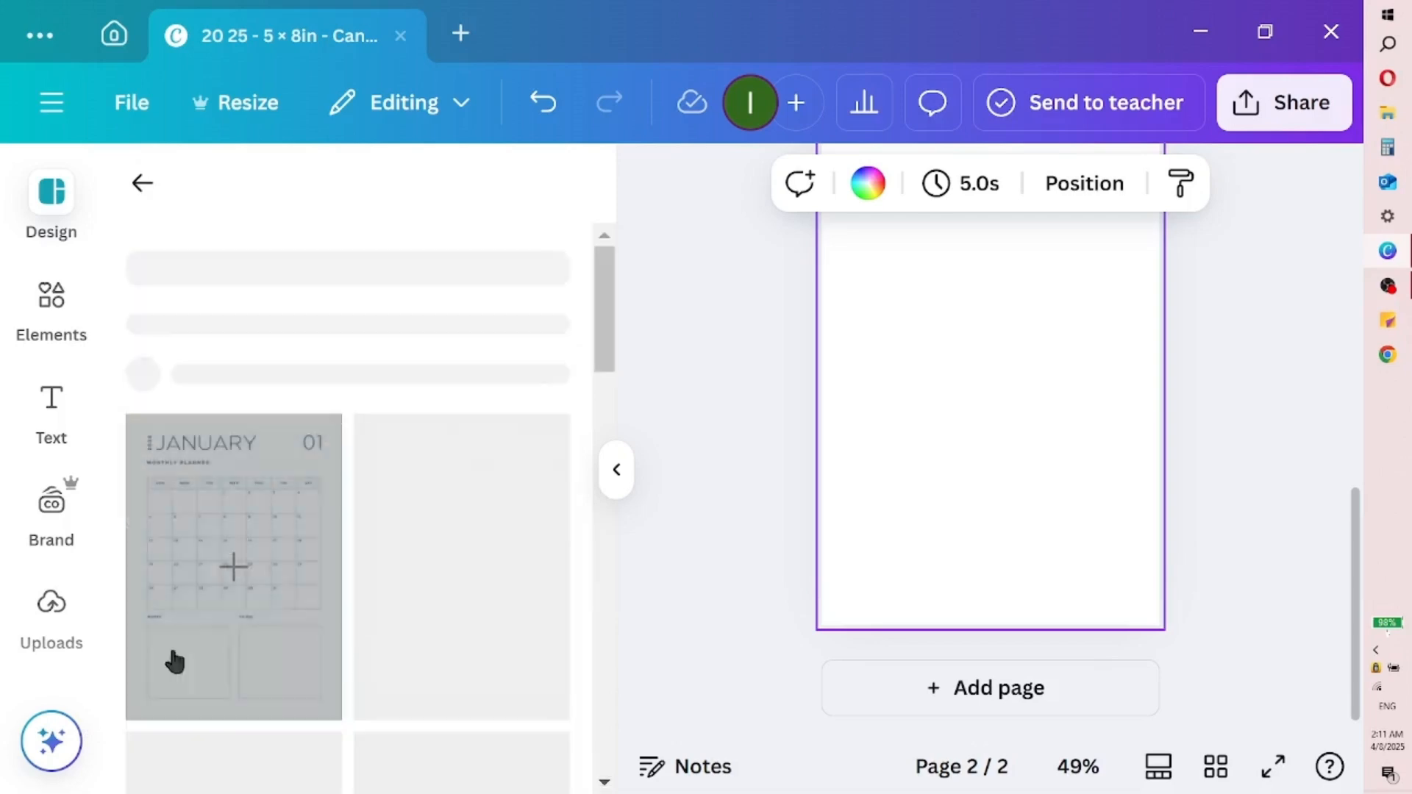
left_click(245, 690)
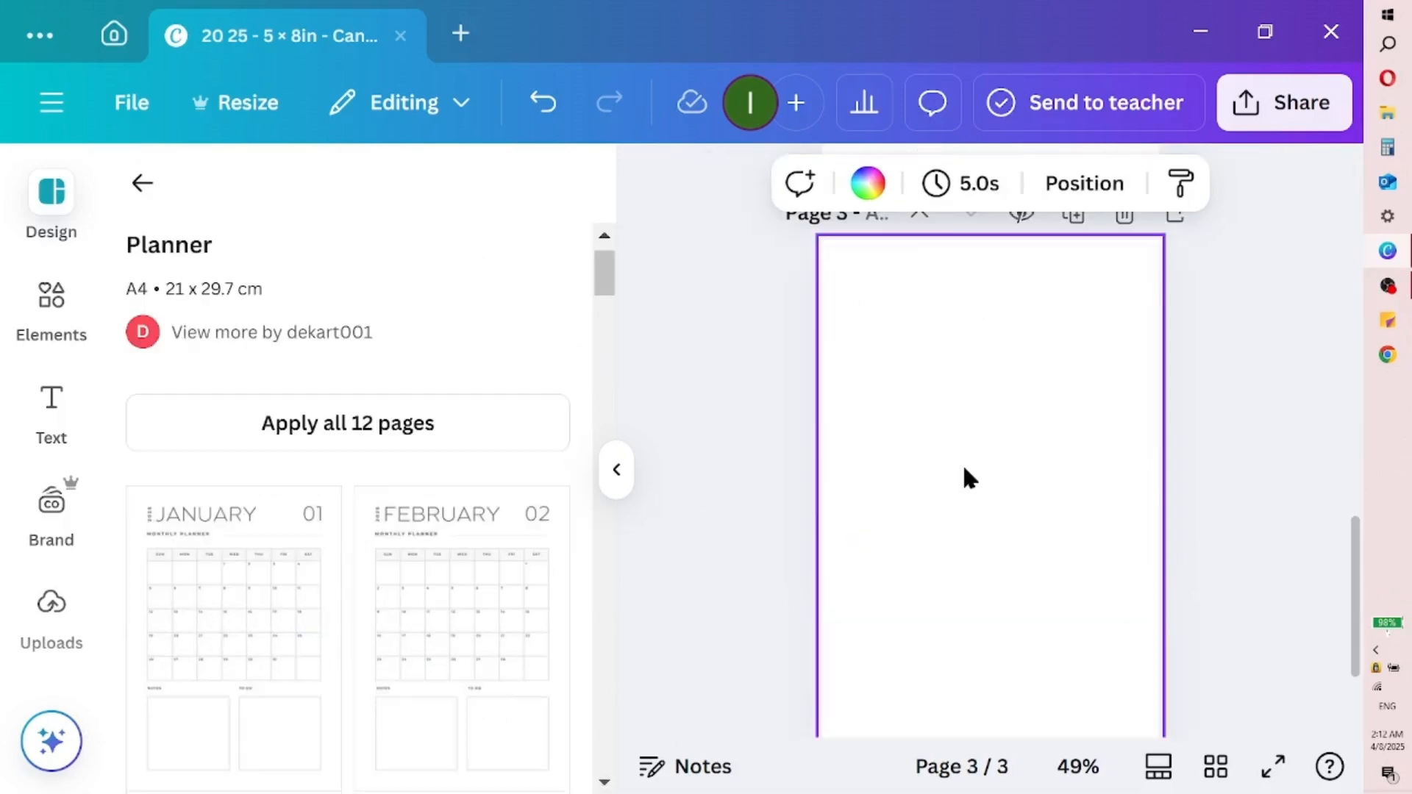
- Apply the template's February page to page 3 and its March page to a new page 4
left_click(462, 637)
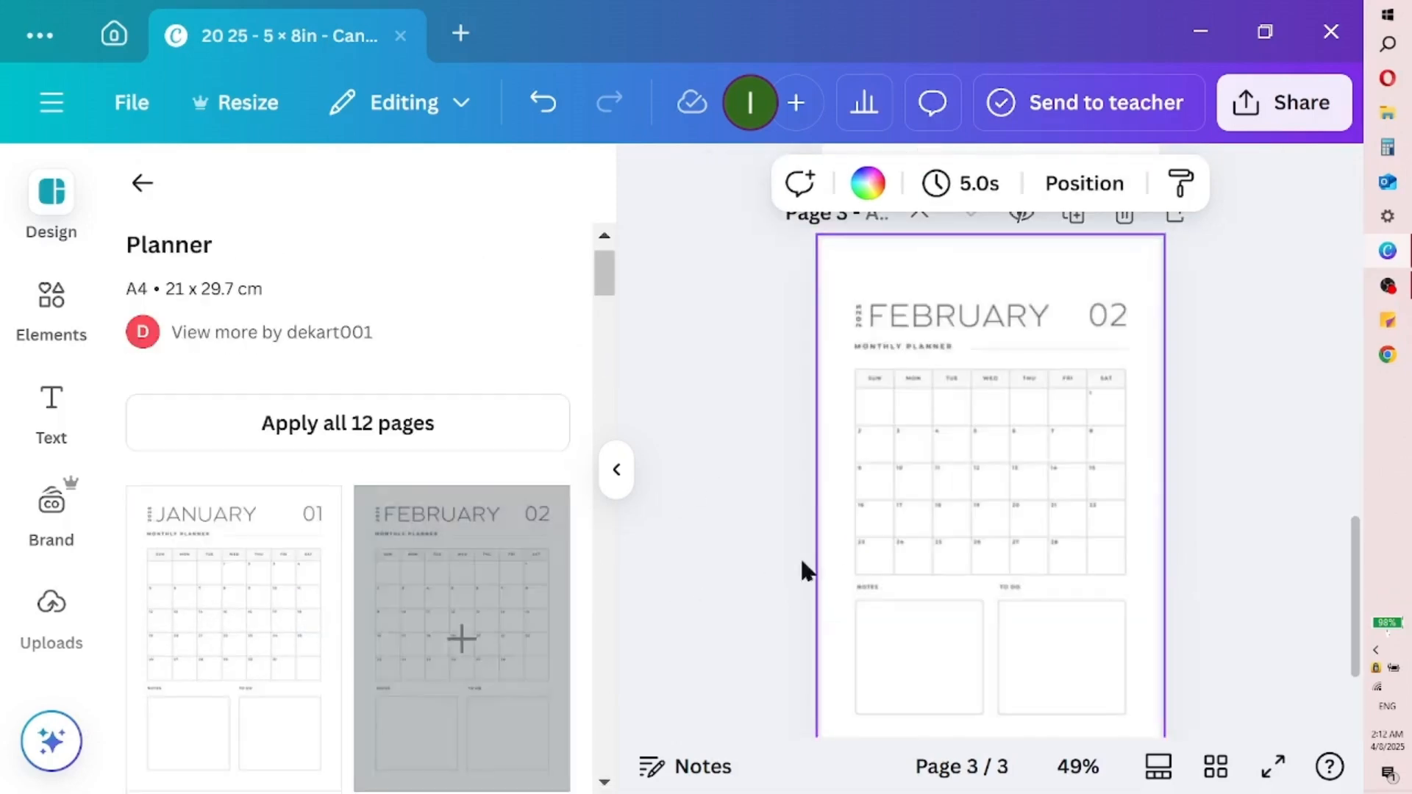
scroll(1348, 597, "down", 3)
left_click(1088, 688)
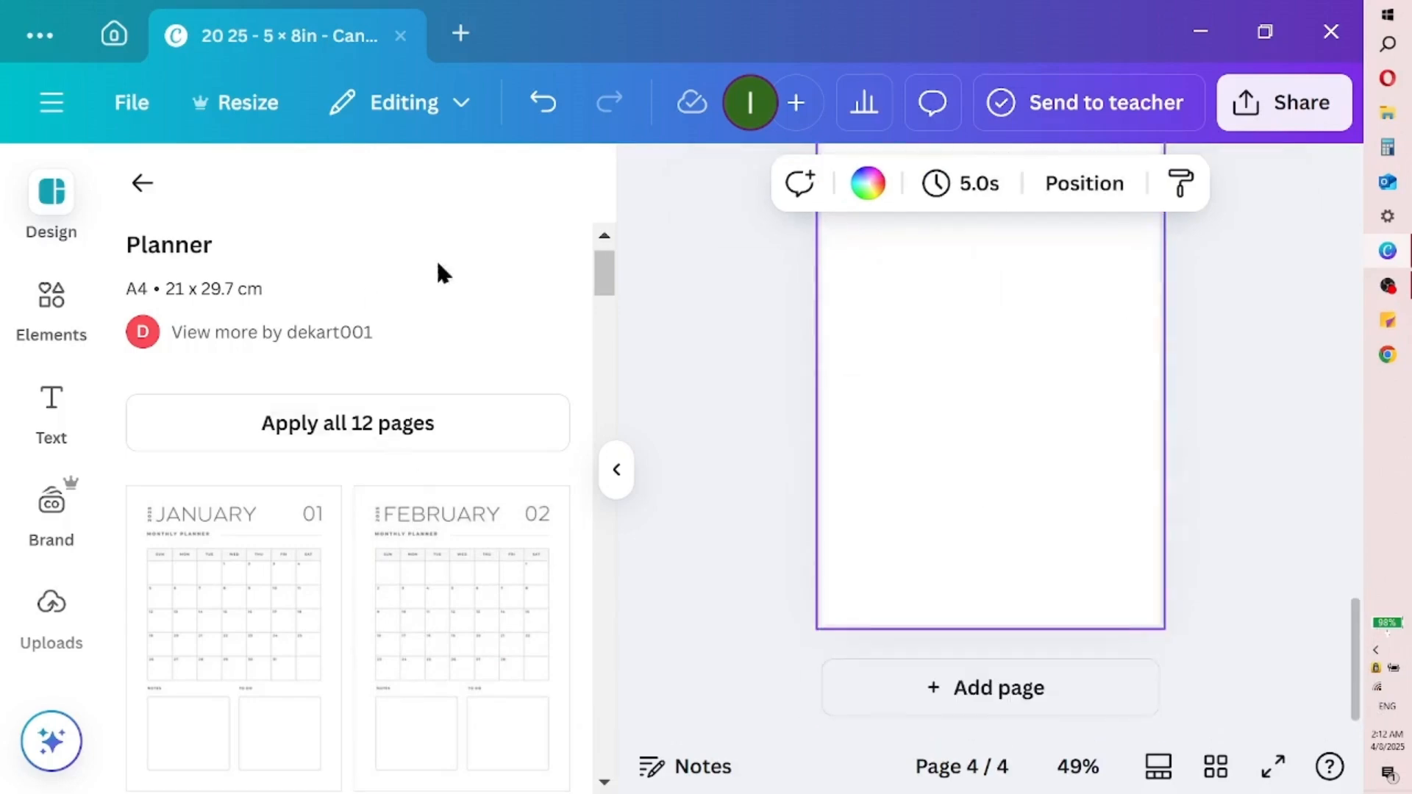
scroll(365, 284, "down", 6)
scroll(353, 395, "up", 1)
left_click(242, 456)
- Add three pages after March and apply the template's April, May and June pages to them
left_click(1015, 687)
left_click(372, 567)
left_click(1055, 715)
left_click(233, 775)
left_click(1109, 715)
left_click(457, 712)
- Add two pages after June and apply the template's July and August pages to them
scroll(607, 335, "down", 1)
scroll(607, 334, "down", 5)
left_click(1015, 691)
left_click(293, 545)
left_click(1028, 717)
left_click(460, 519)
- Add two pages after August and apply the template's September and October pages to them
left_click(928, 700)
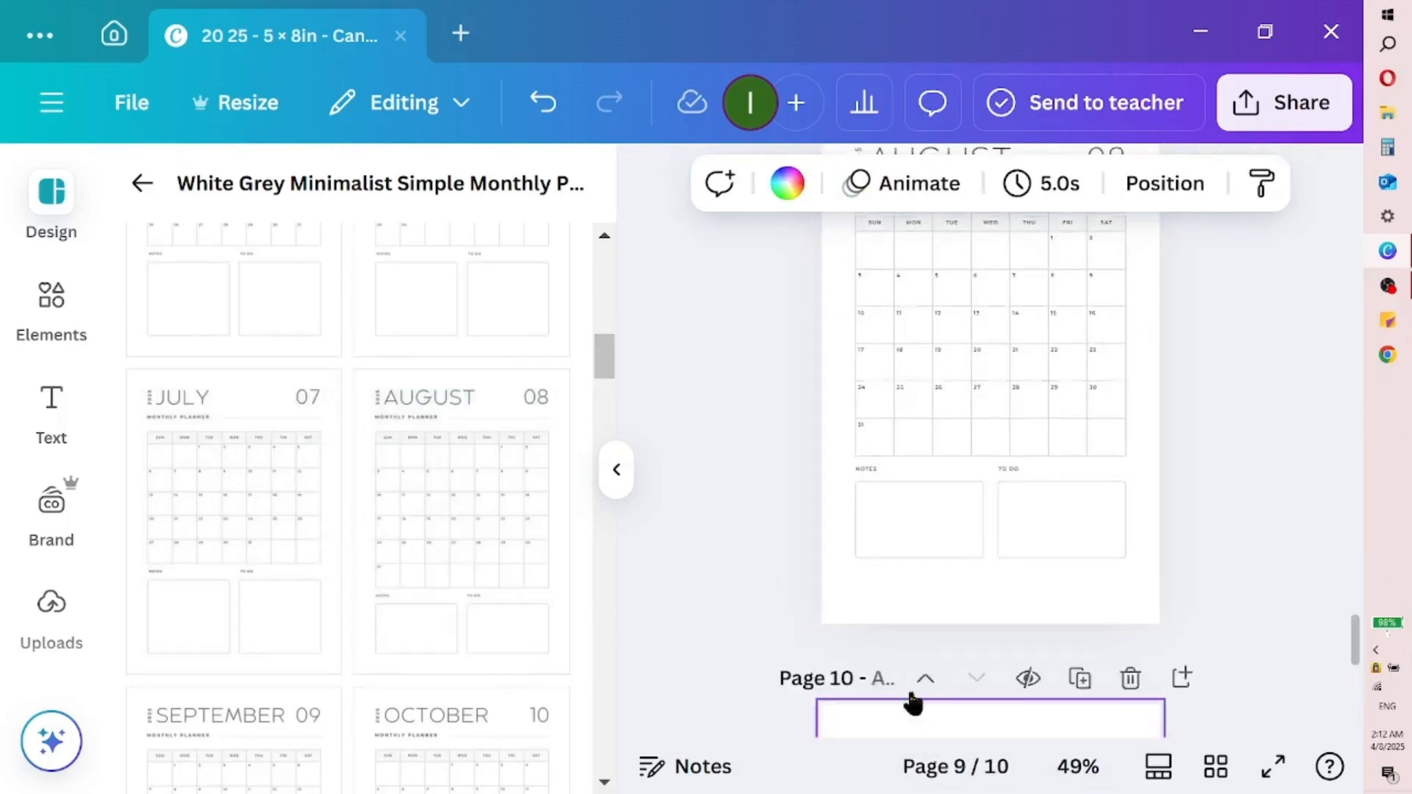
left_click(298, 732)
left_click(1008, 706)
left_click(450, 733)
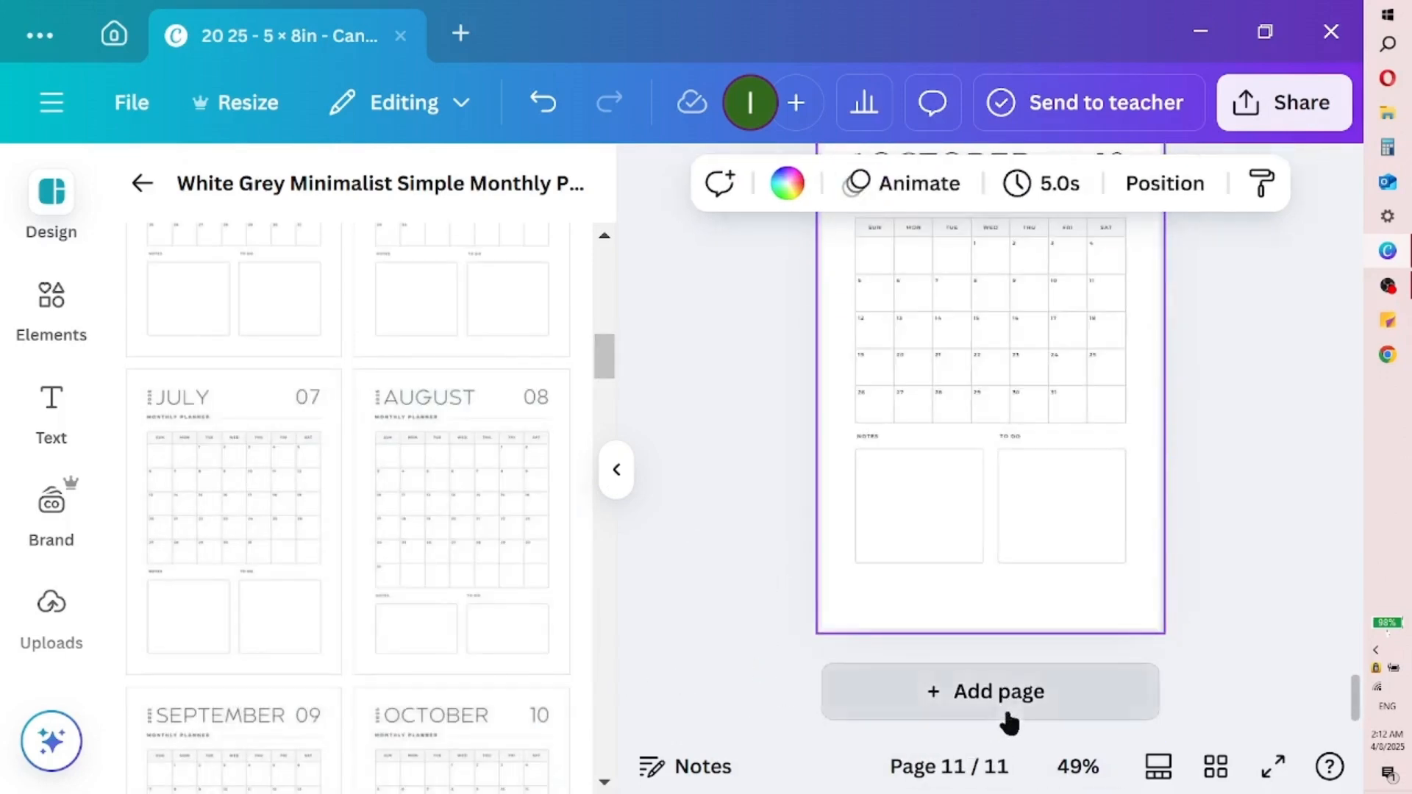
- Add two pages after October, apply the template's November and December pages, and close the template list
left_click(1008, 717)
left_click(607, 782)
left_click(607, 782)
left_click(293, 617)
left_click(989, 692)
left_click(461, 632)
left_click_drag(605, 397, 596, 489)
left_click(616, 470)
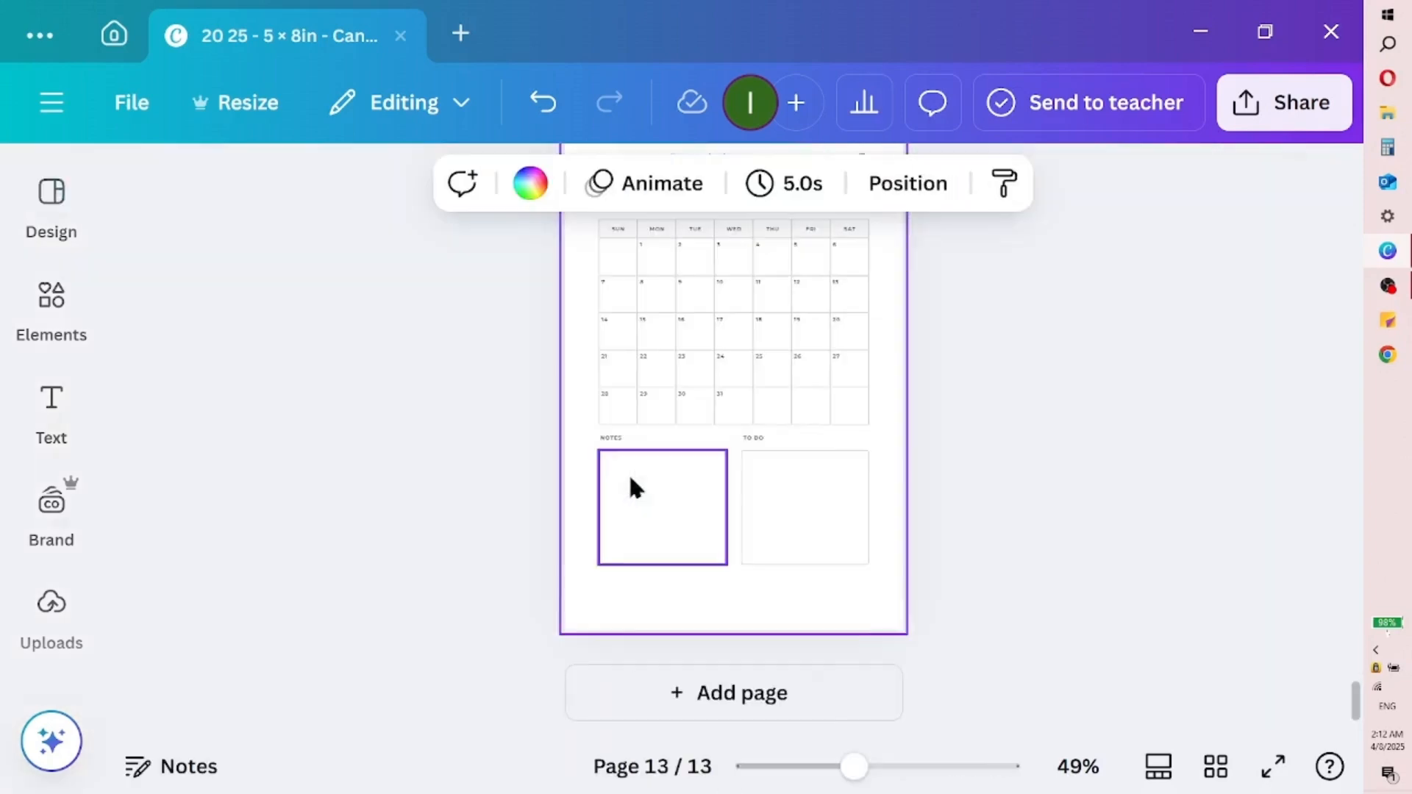
- Title pages 2 to 13 with their month abbreviations, "Jan" through "Dec", in the grid overview
left_click(1252, 525)
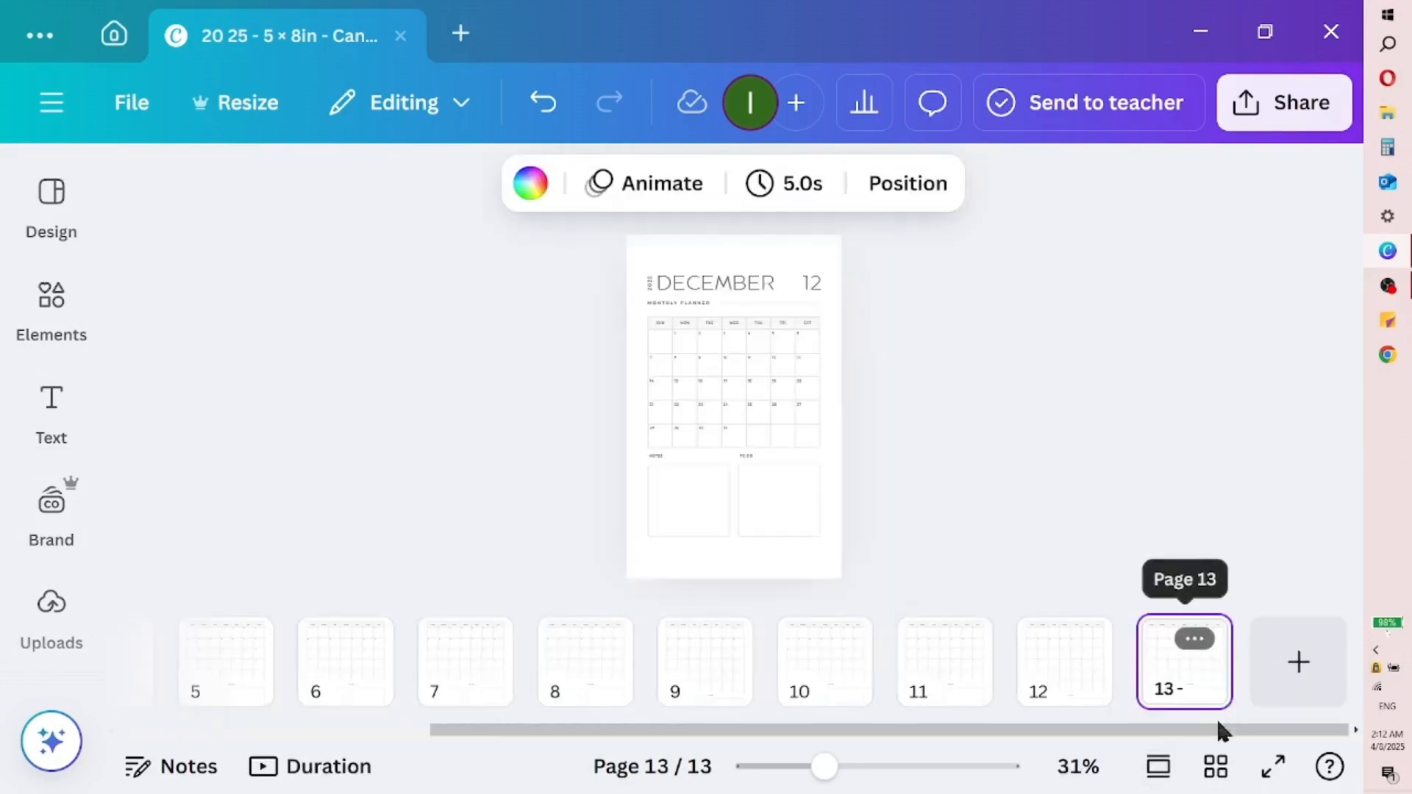
left_click(1215, 766)
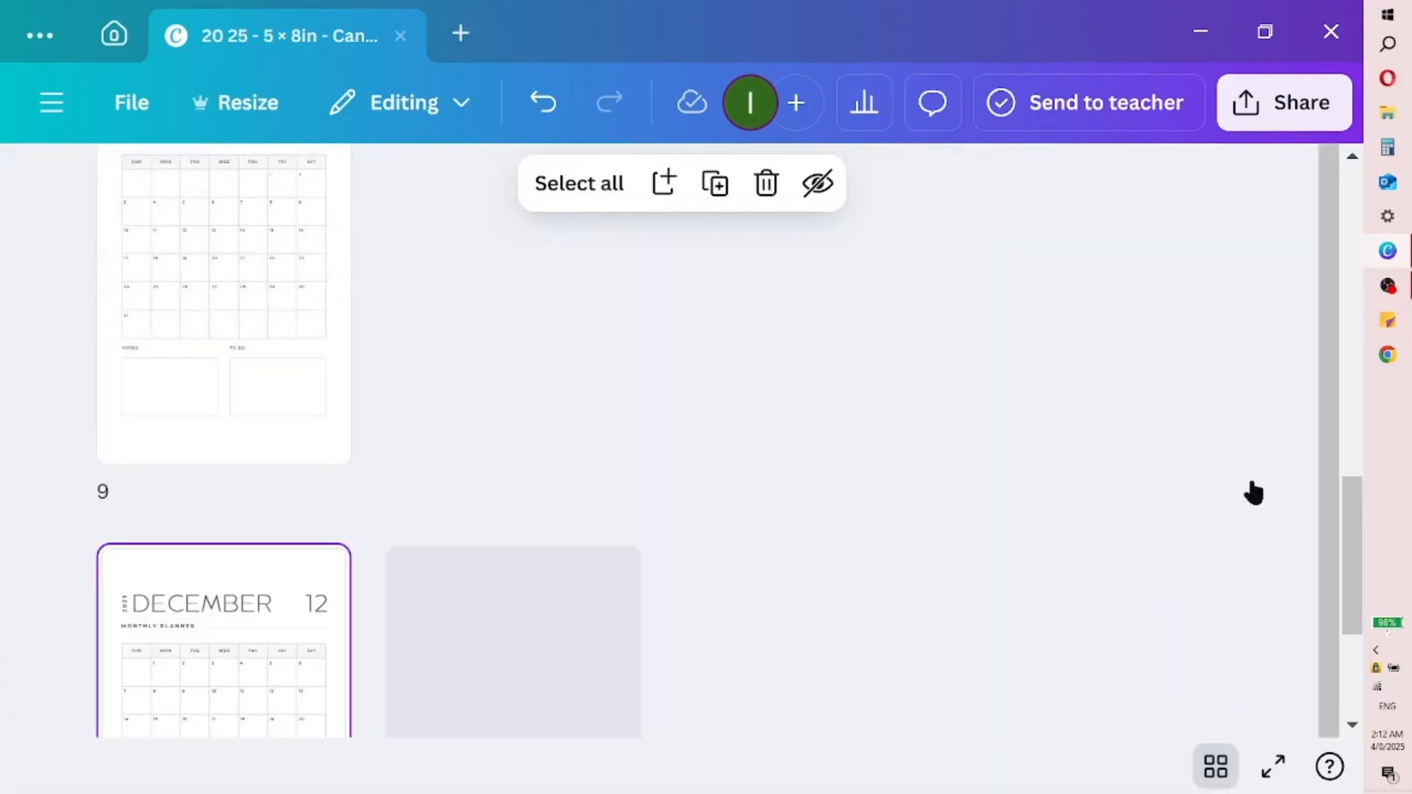
scroll(599, 608, "down", 5)
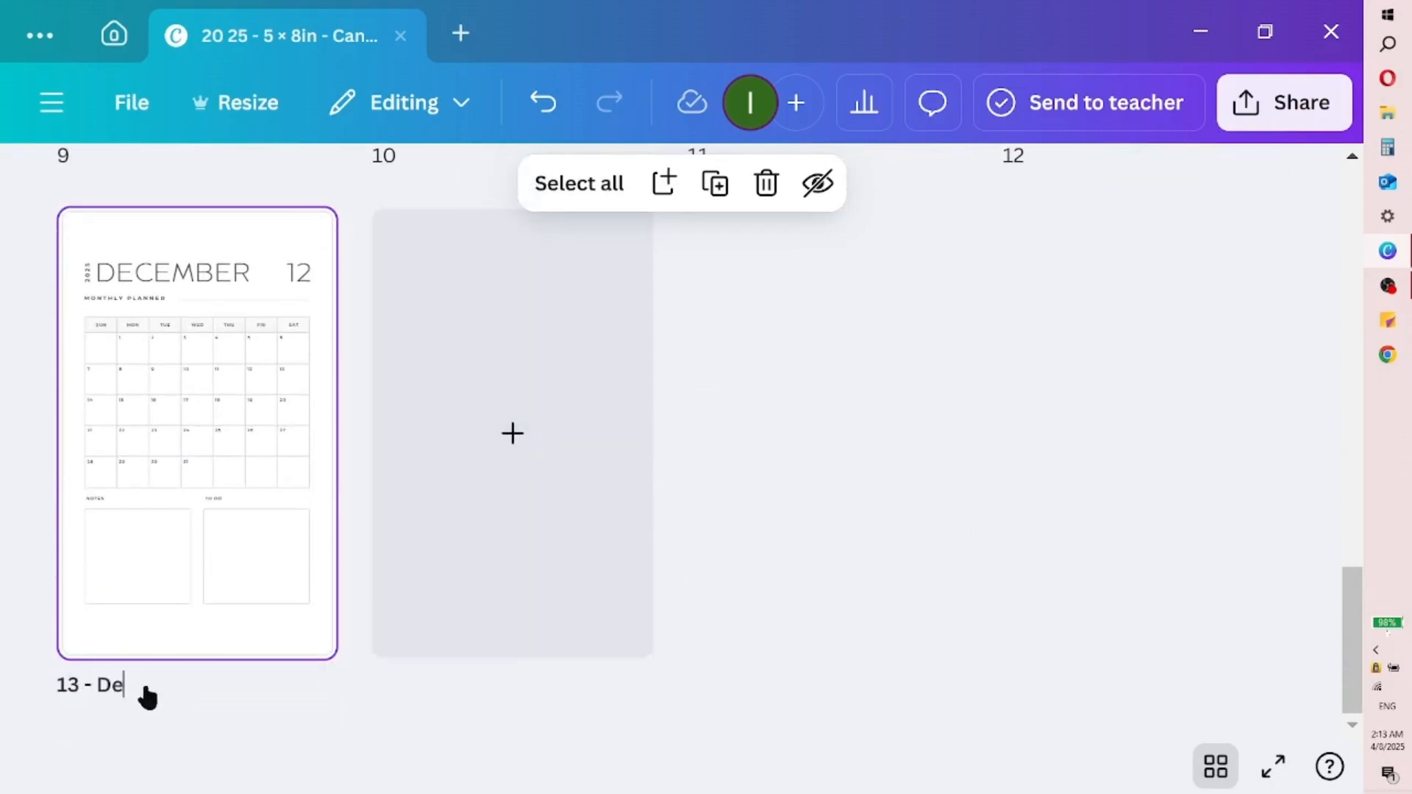
scroll(1050, 506, "up", 10)
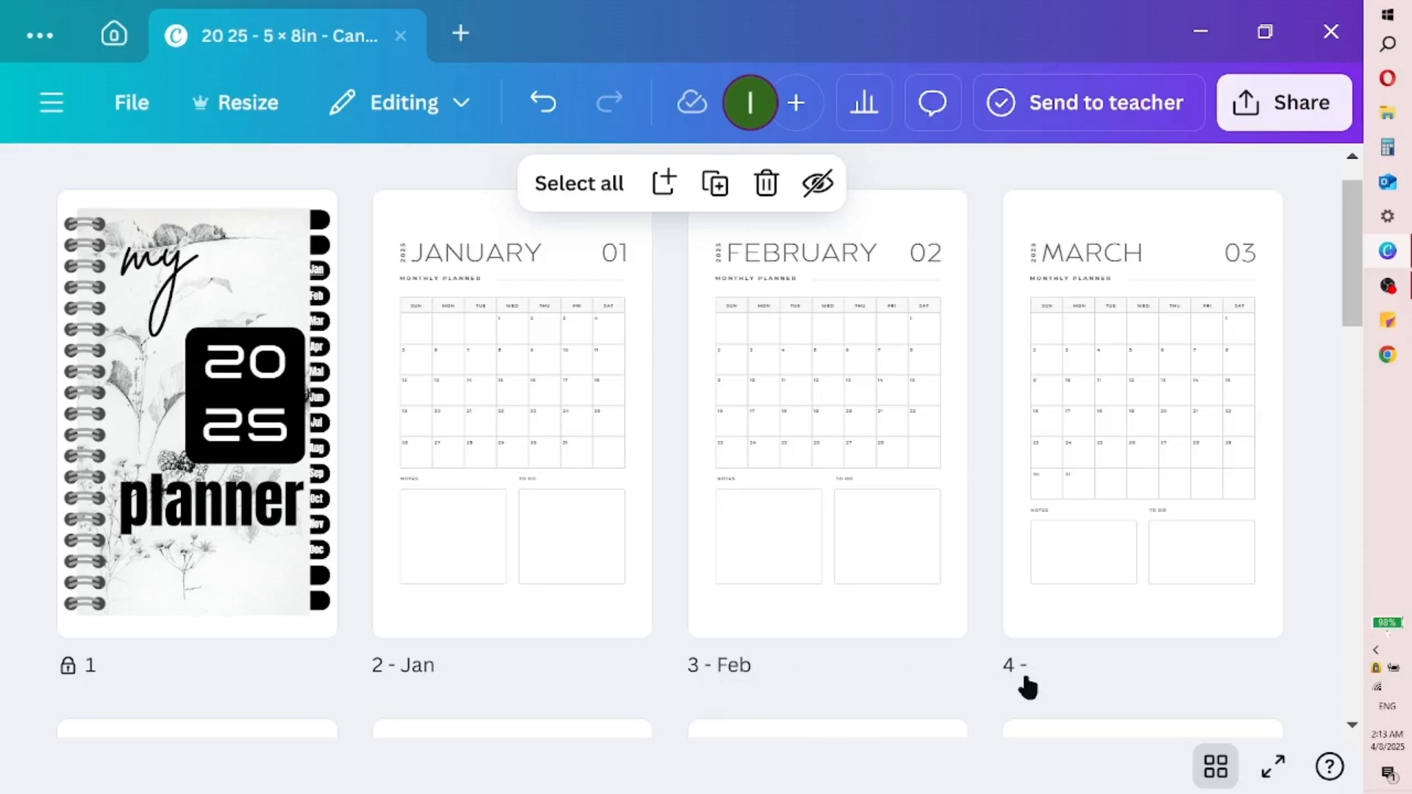
scroll(708, 529, "down", 3)
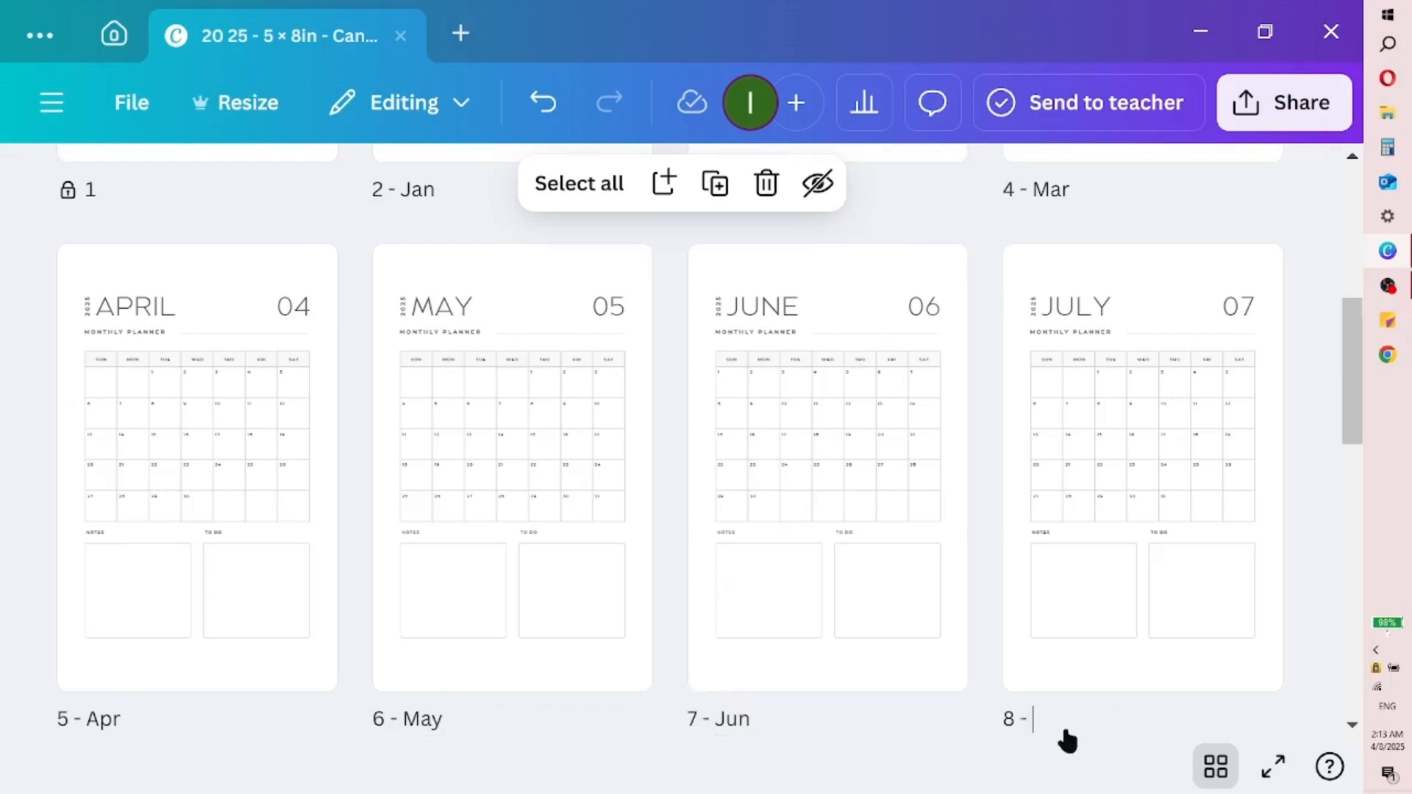
left_click_drag(1351, 373, 1355, 555)
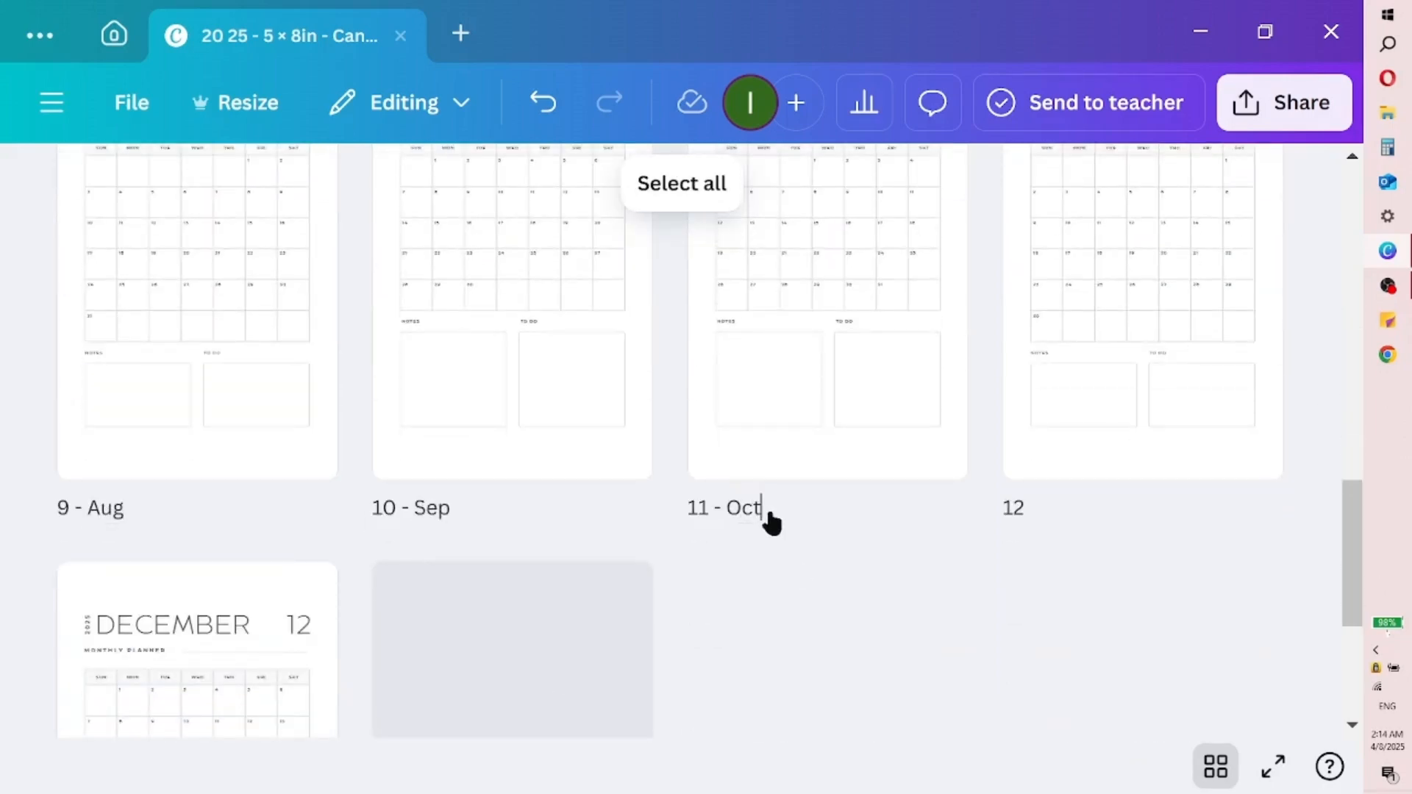
type("v")
- Return from the grid overview to the cover page in the scrolling page view and enlarge it
scroll(1024, 650, "up", 10)
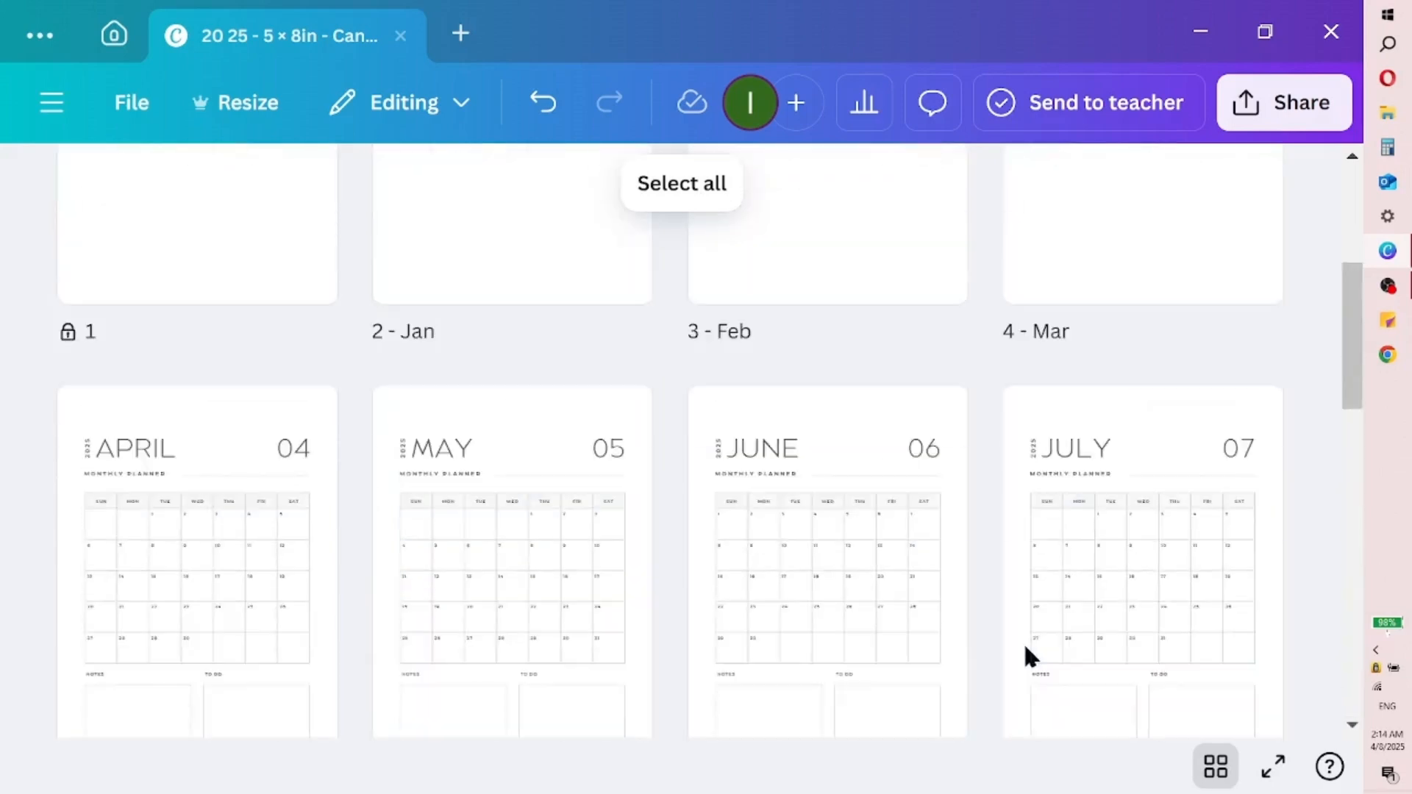
left_click(1213, 769)
scroll(1045, 571, "up", 5)
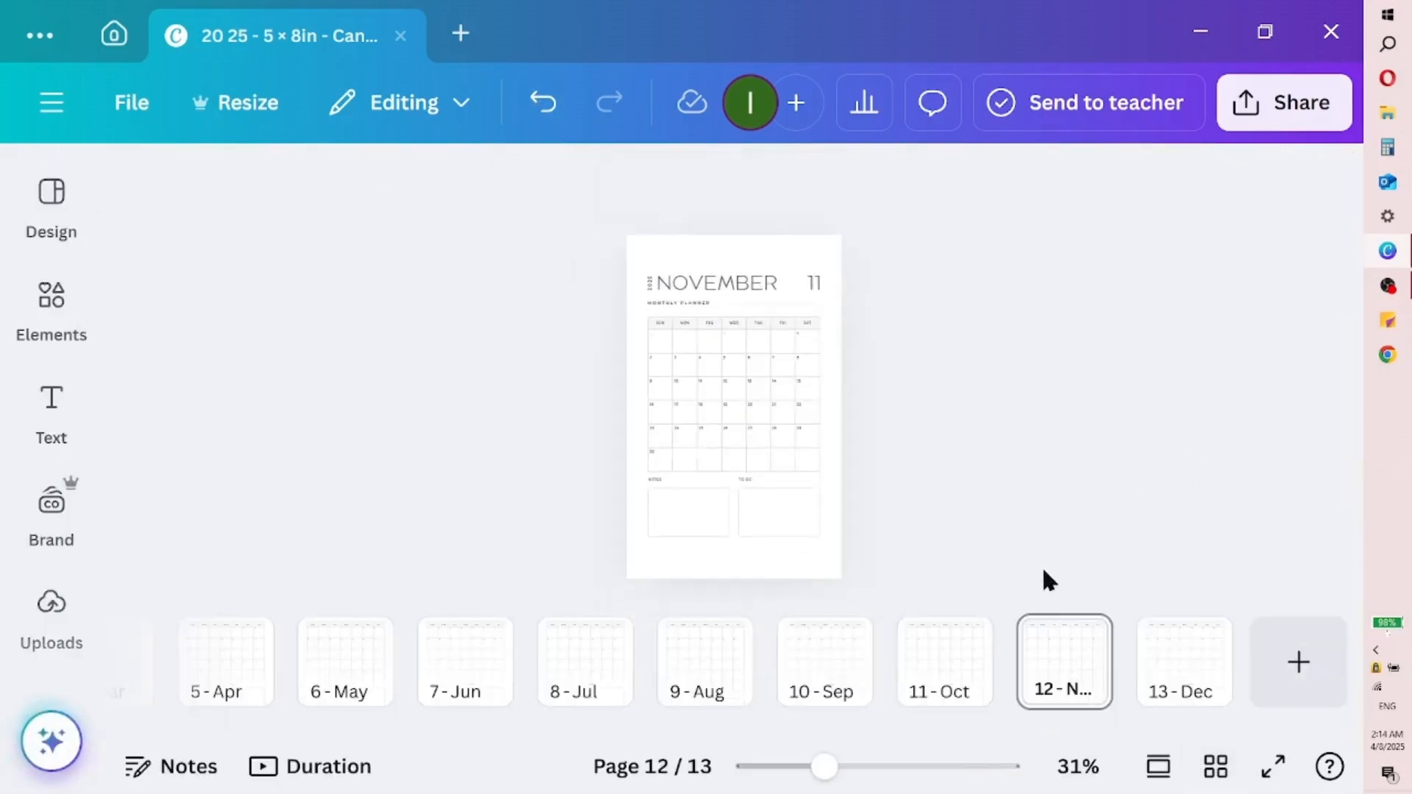
scroll(1047, 570, "up", 5)
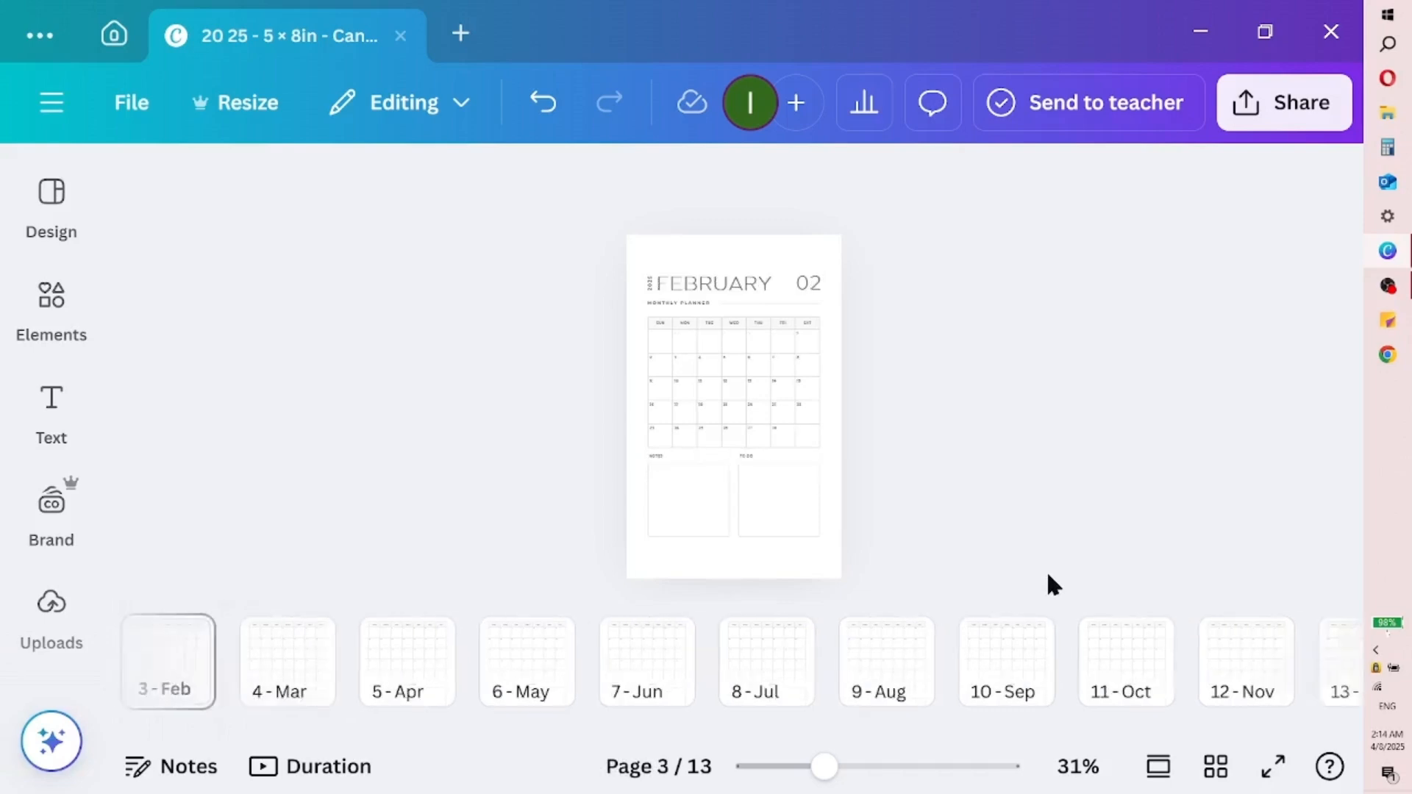
left_click(1151, 770)
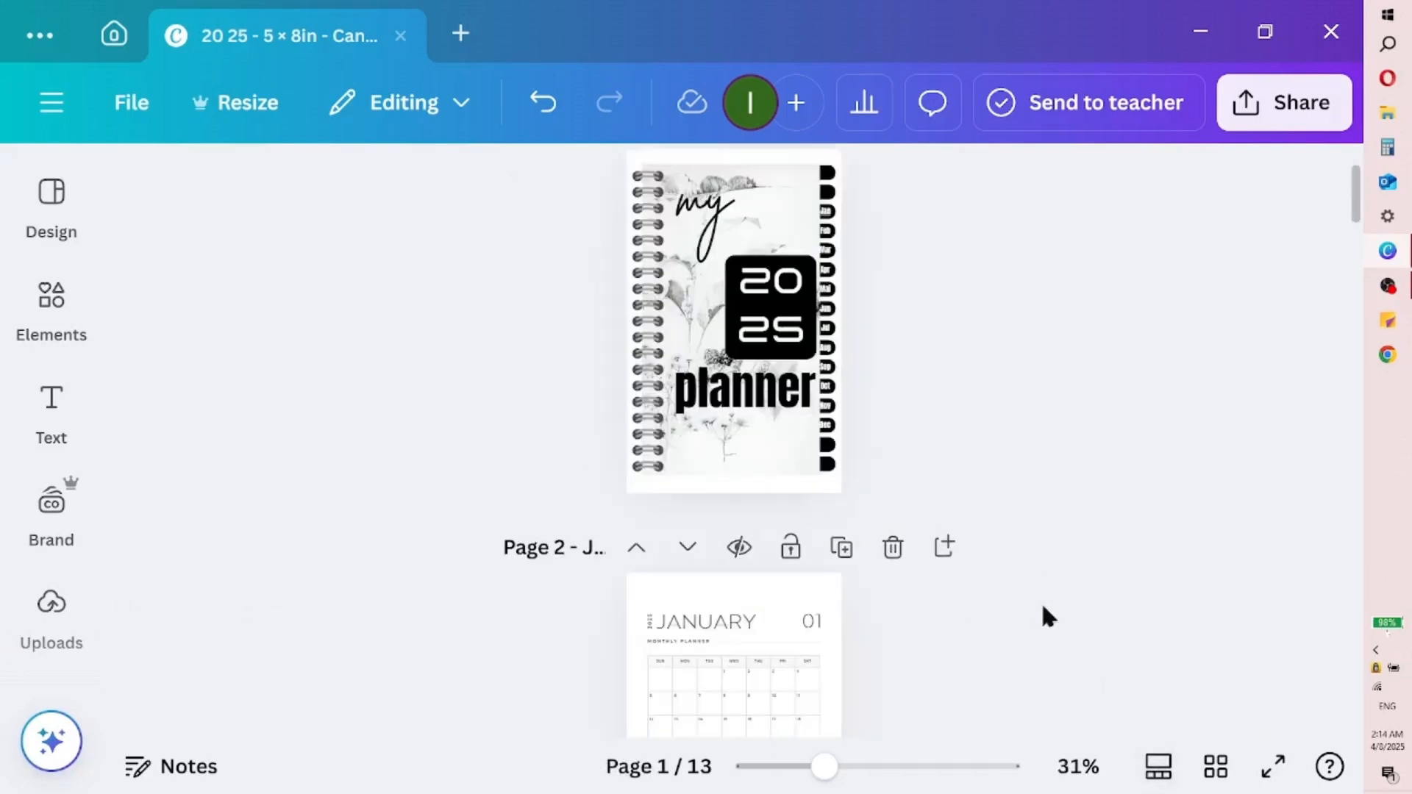
left_click_drag(825, 766, 838, 775)
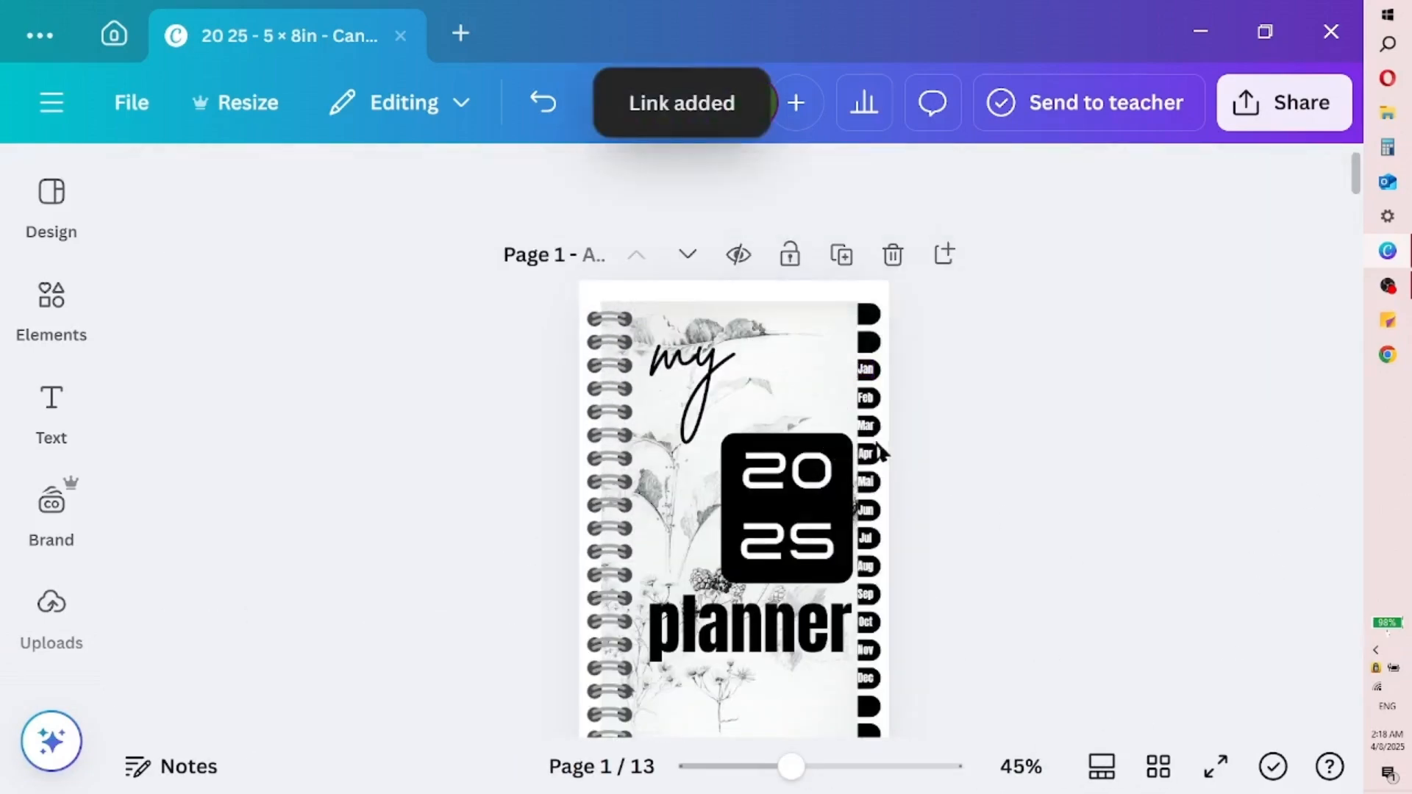
- Link the cover's "Jan" tab label to the document page "2 - Jan"
left_click(867, 374)
right_click(867, 375)
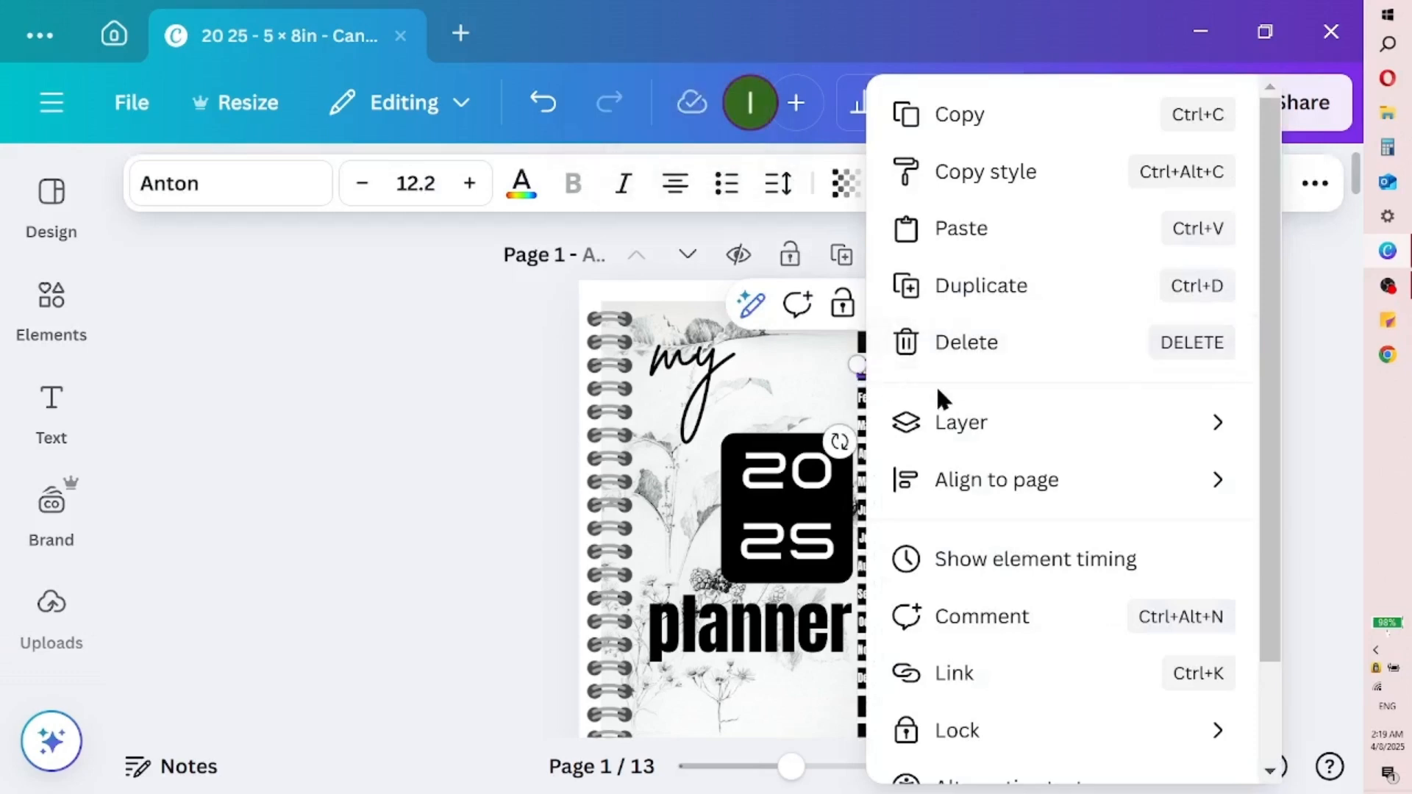
scroll(1132, 556, "down", 2)
left_click(1038, 570)
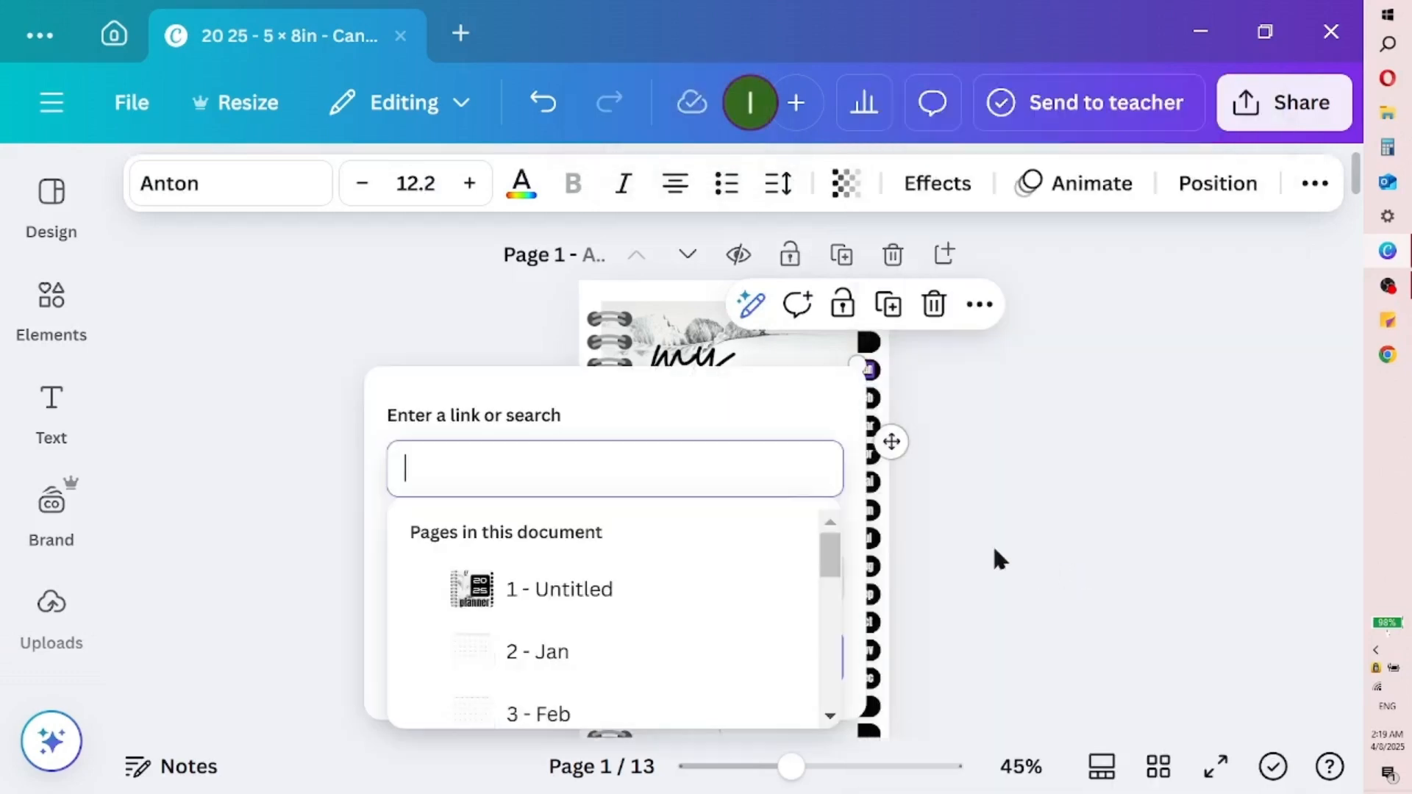
left_click_drag(833, 564, 831, 604)
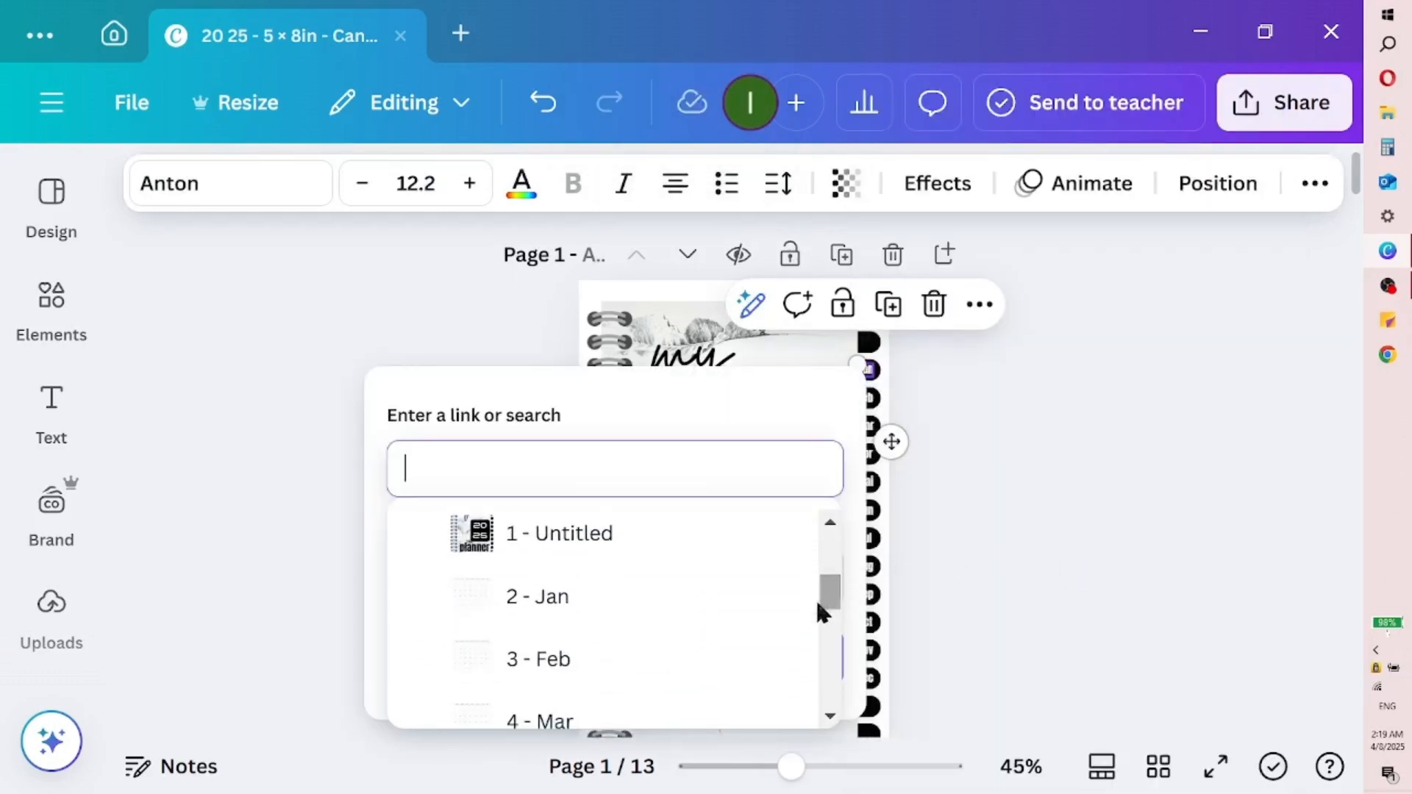
left_click(717, 612)
left_click(1062, 619)
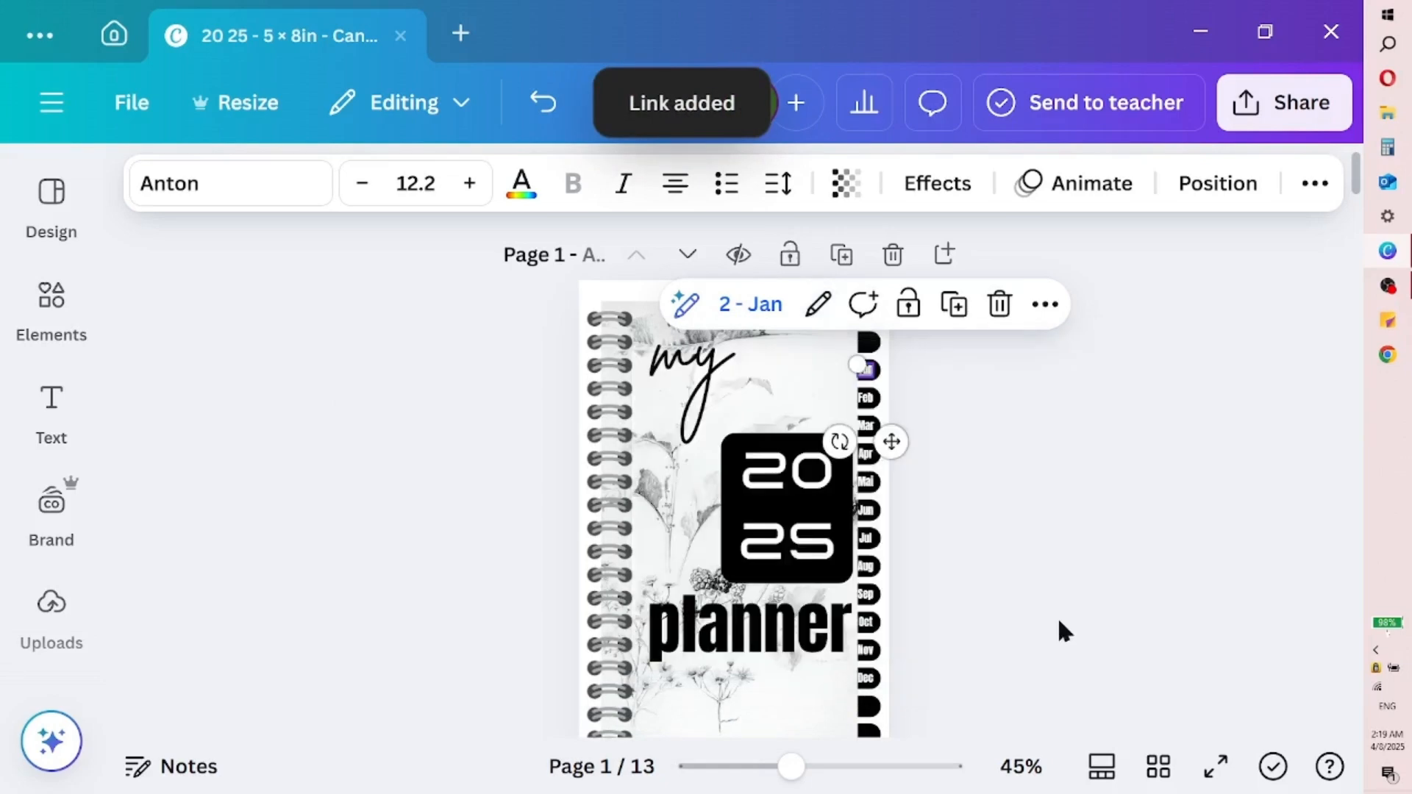
- Link the cover's "Feb" tab label to the document page "3 - Feb" and deselect it
left_click(867, 408)
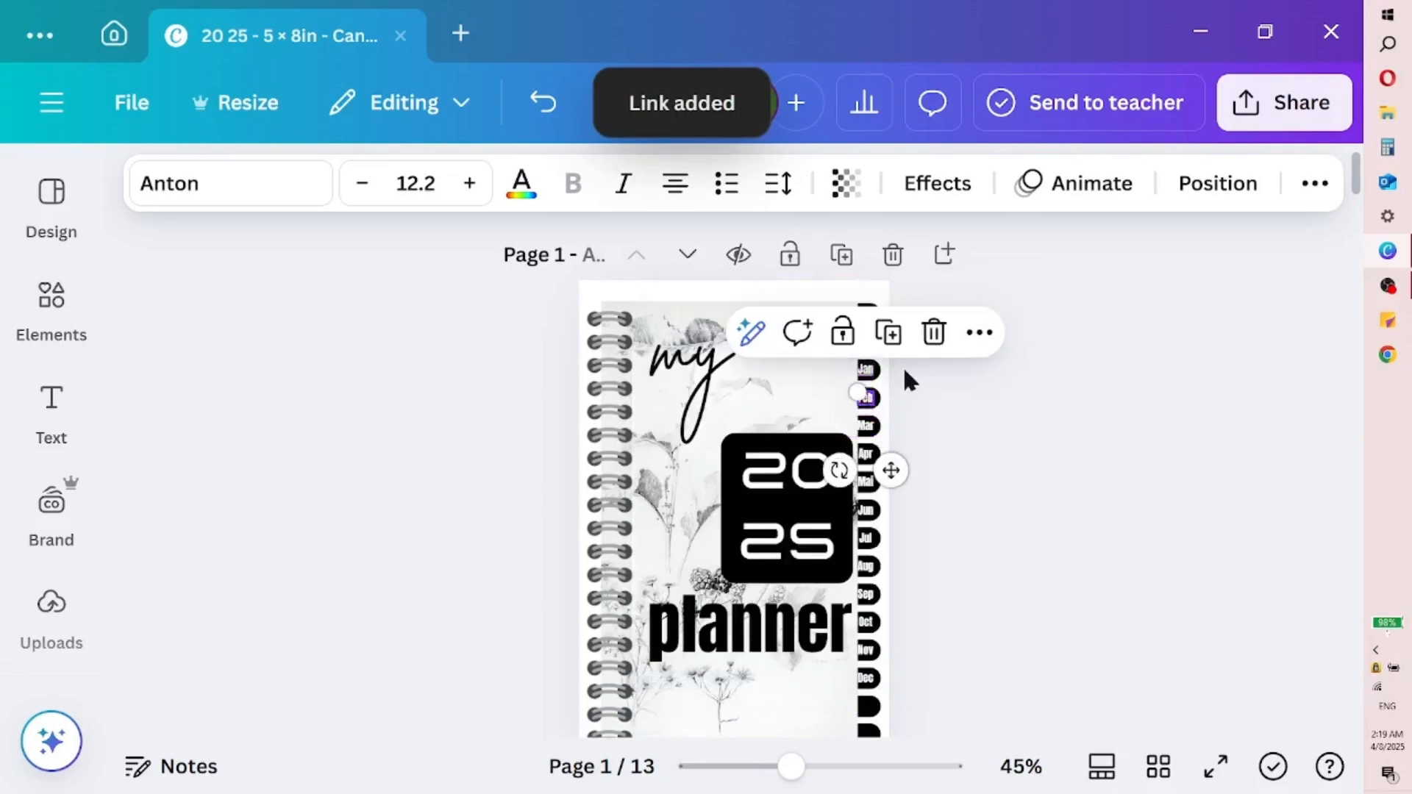
left_click(980, 335)
scroll(1071, 624, "down", 4)
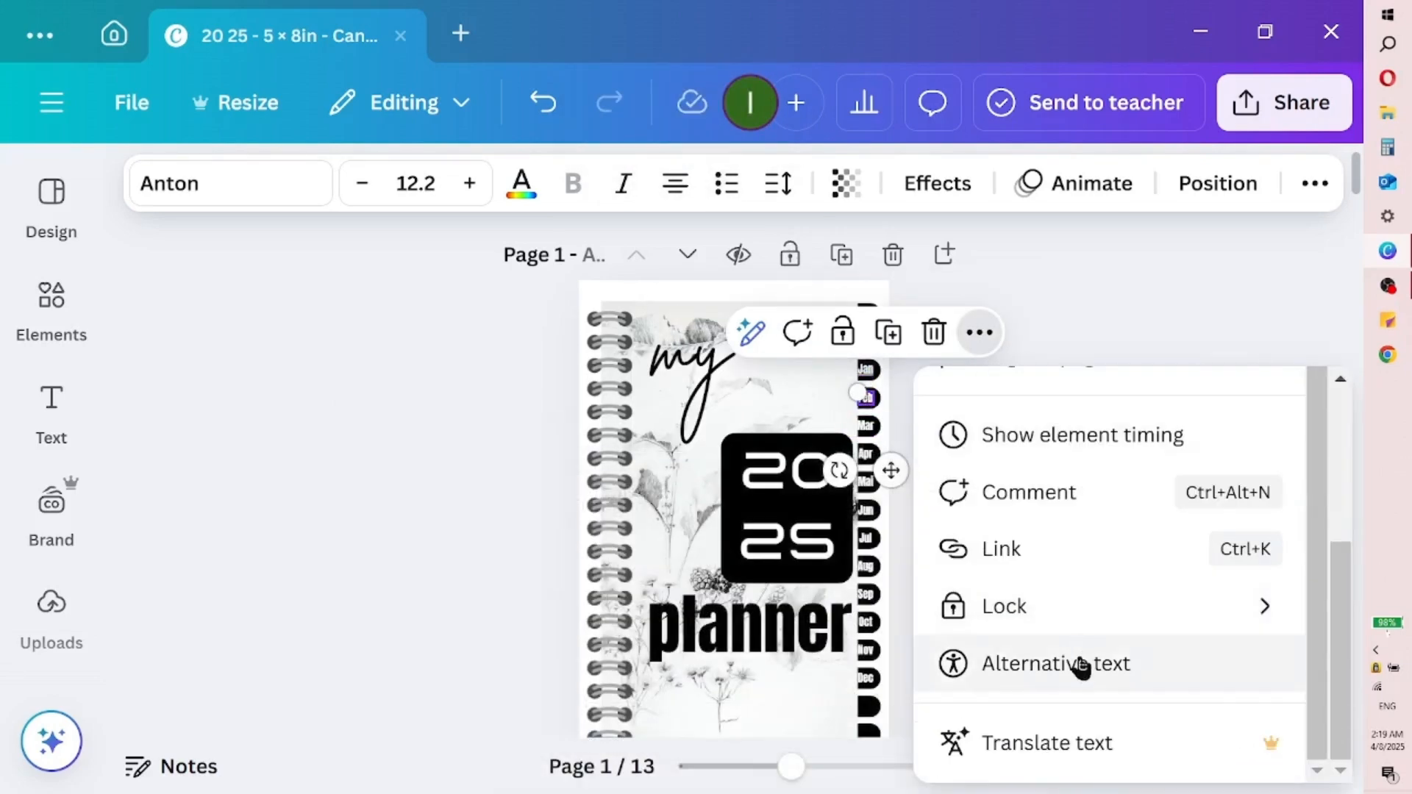
left_click(1048, 553)
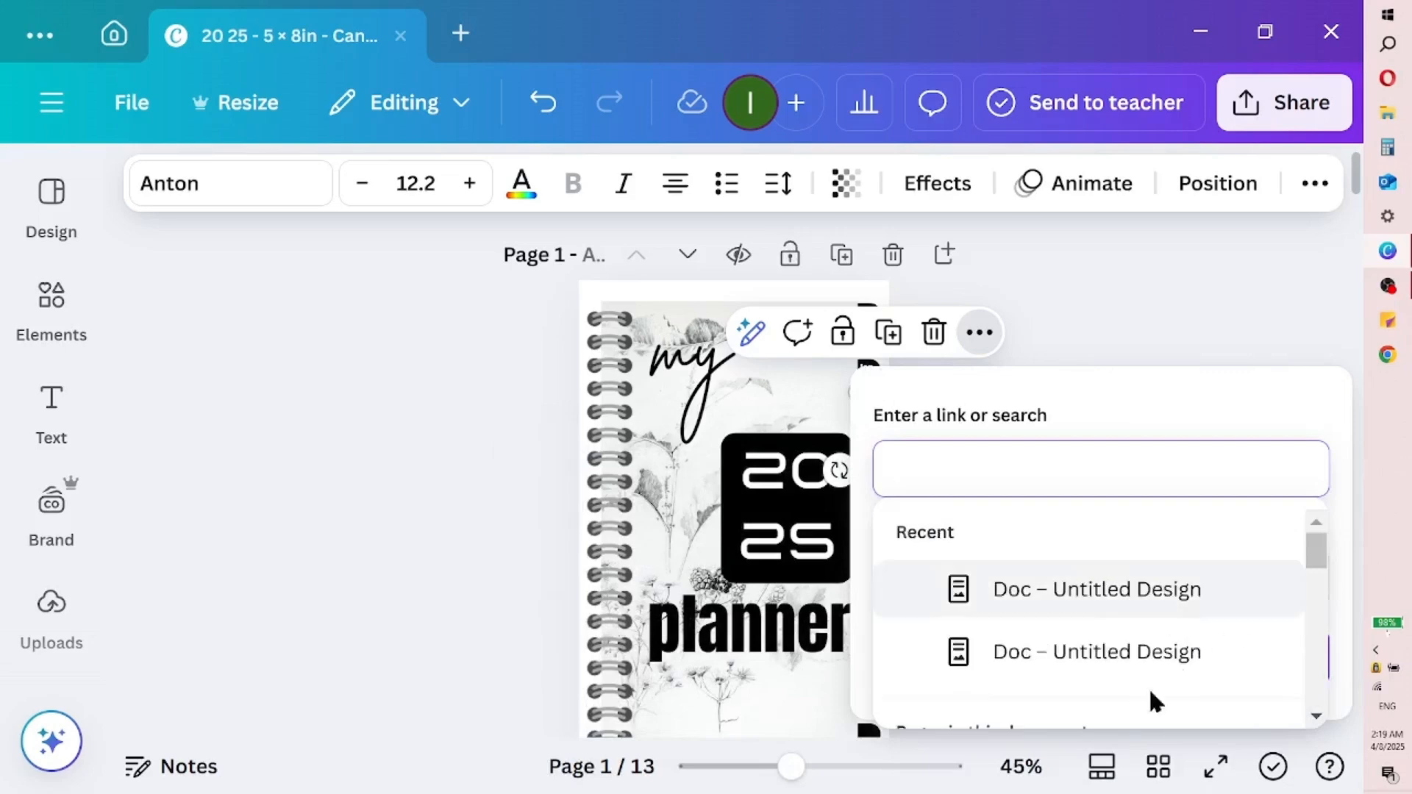
left_click_drag(1317, 561, 1318, 589)
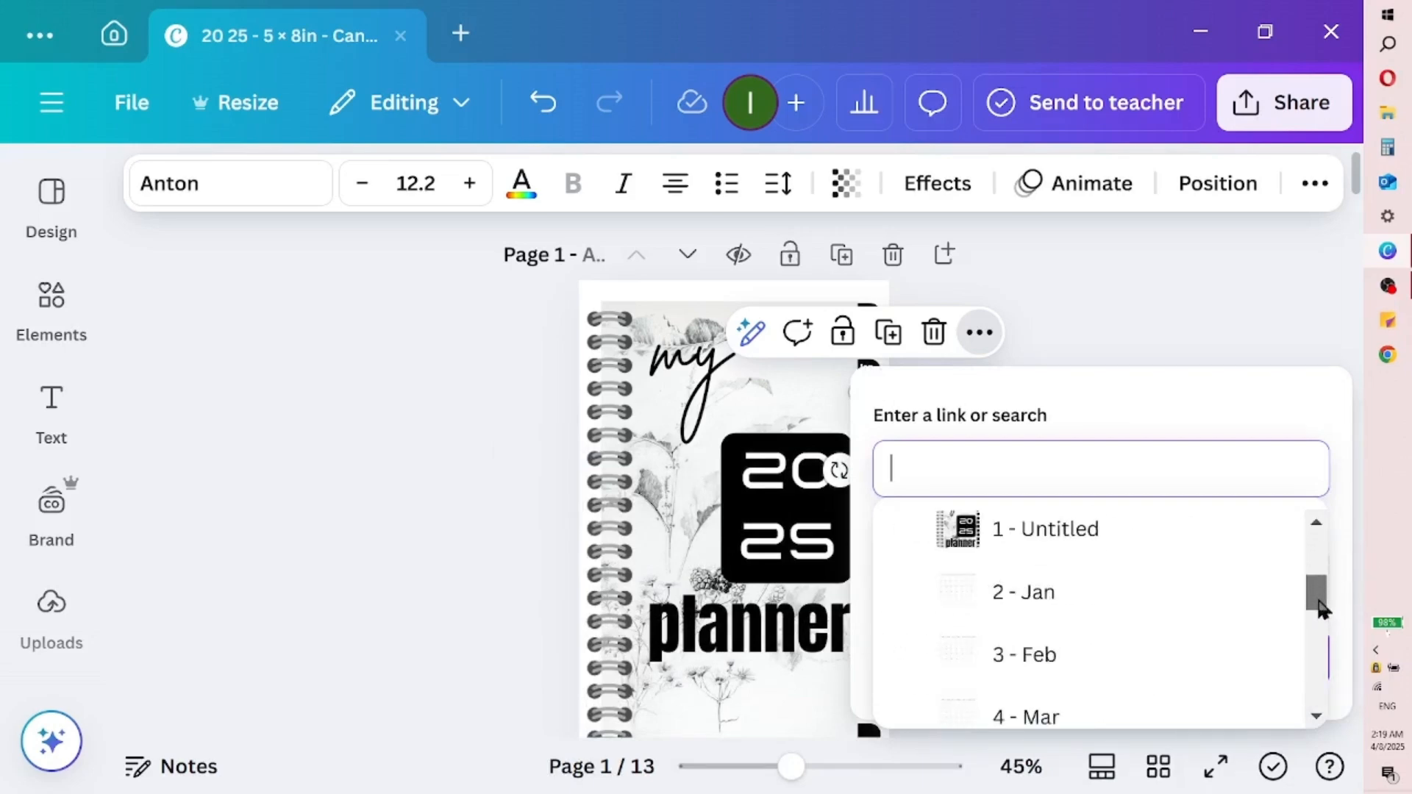
left_click(1148, 681)
left_click(1059, 650)
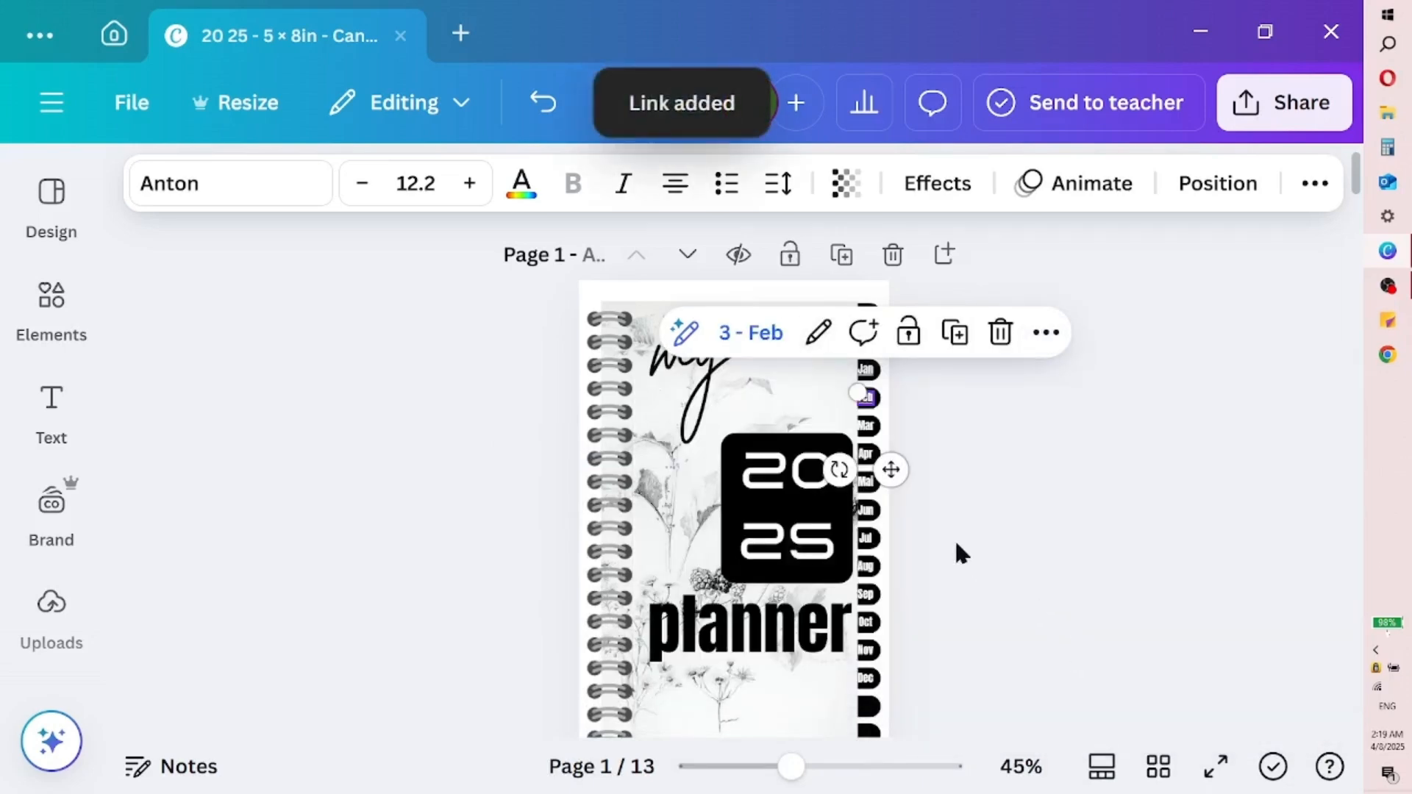
left_click(1288, 460)
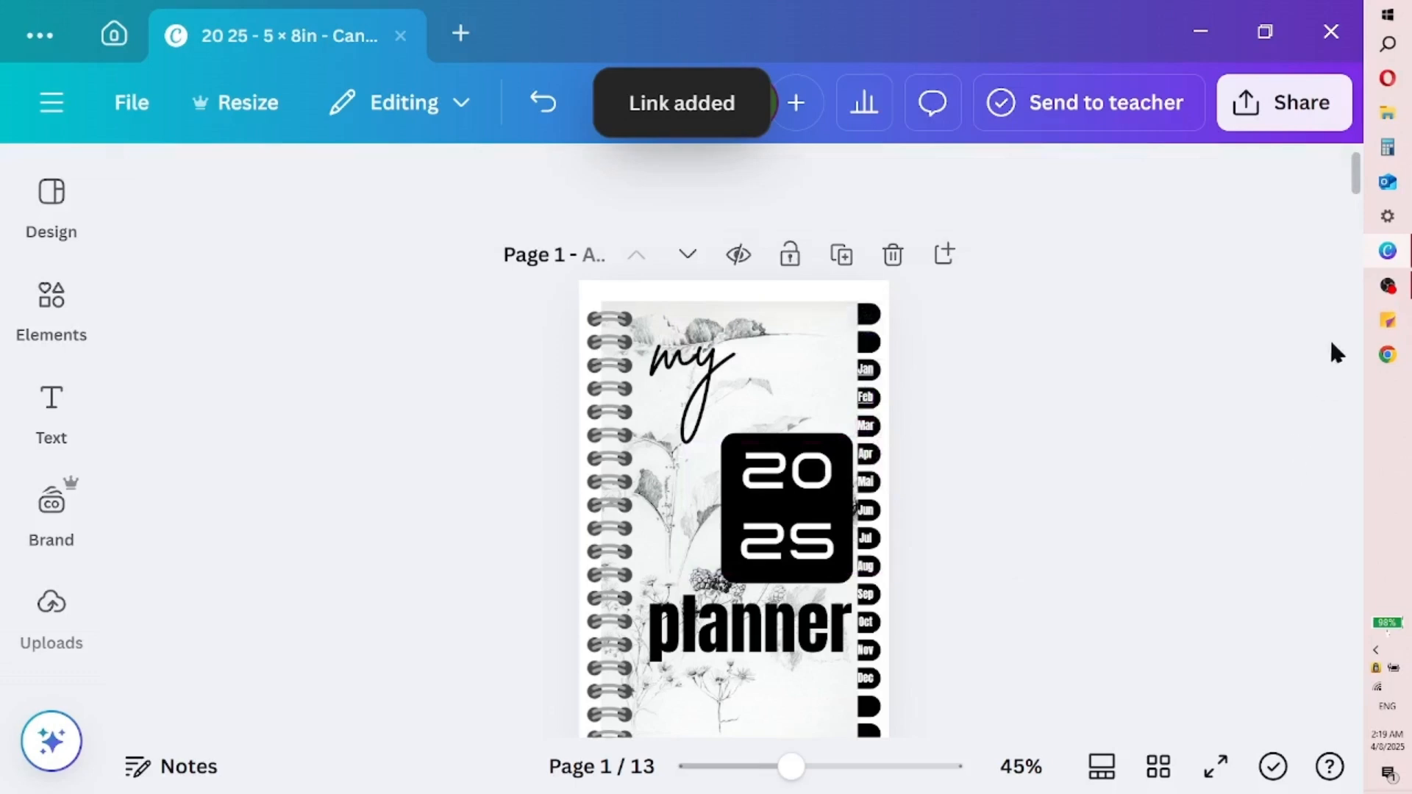
- Download pages 1–13 of the planner as a PDF Standard file
left_click(1291, 118)
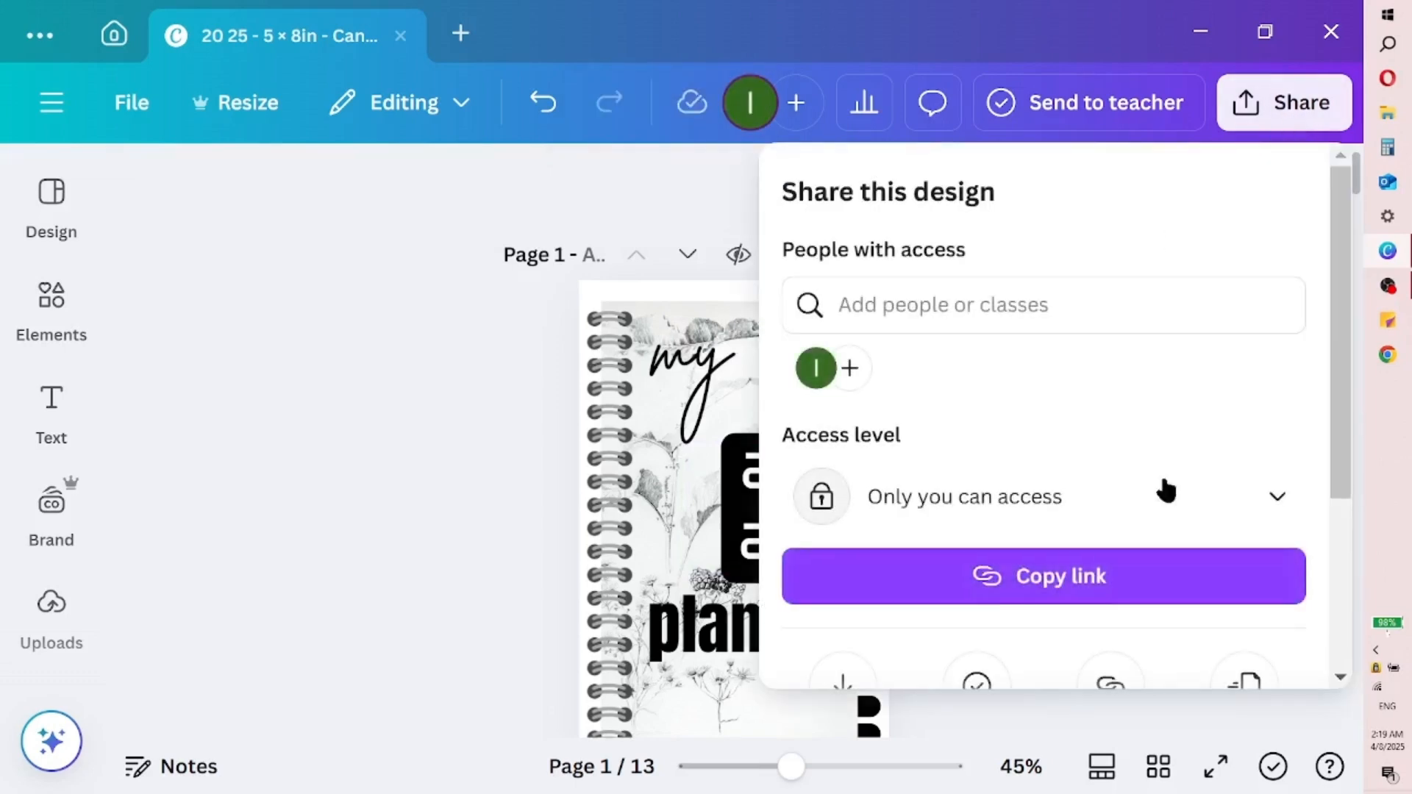
scroll(1151, 437, "down", 3)
left_click(827, 440)
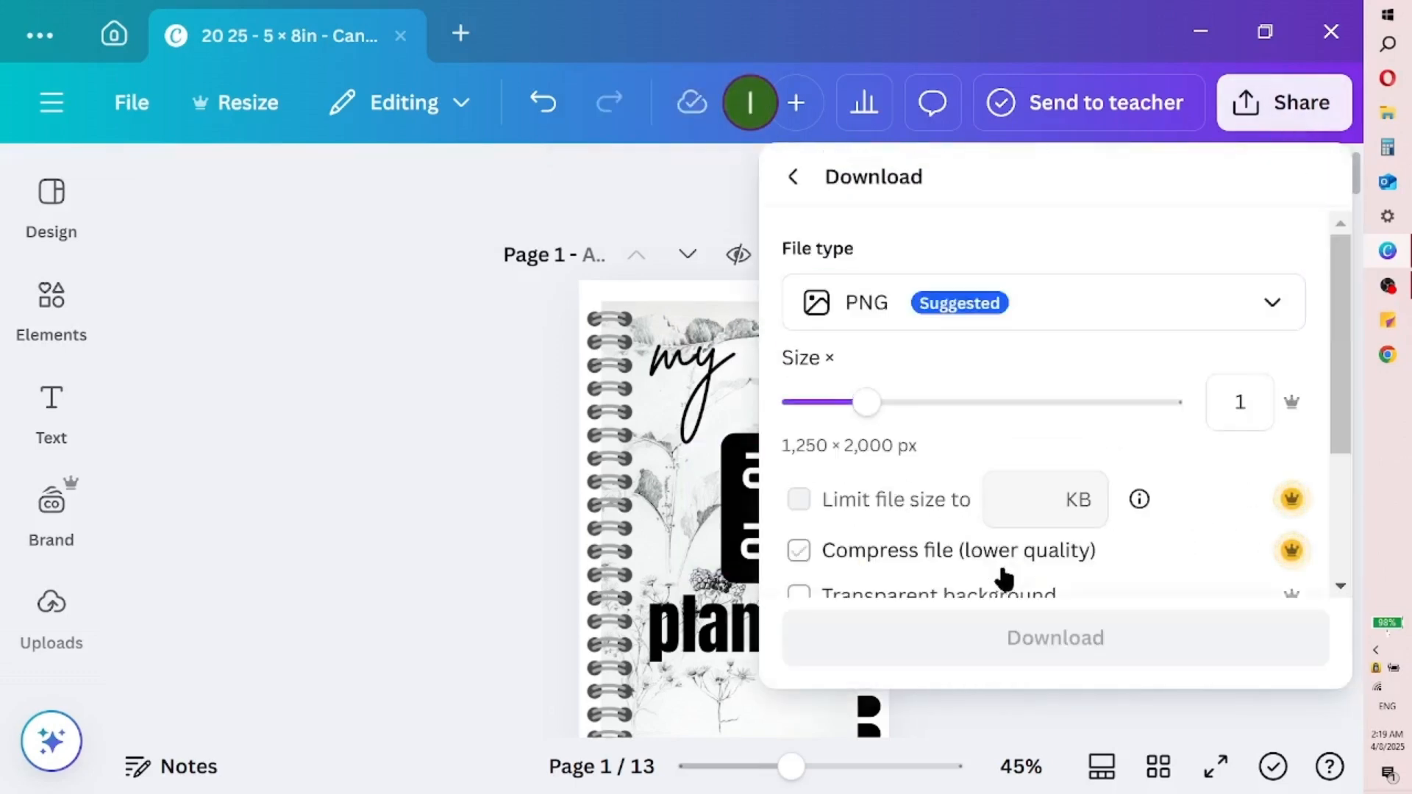
scroll(1003, 580, "down", 3)
scroll(964, 321, "up", 3)
left_click(1029, 298)
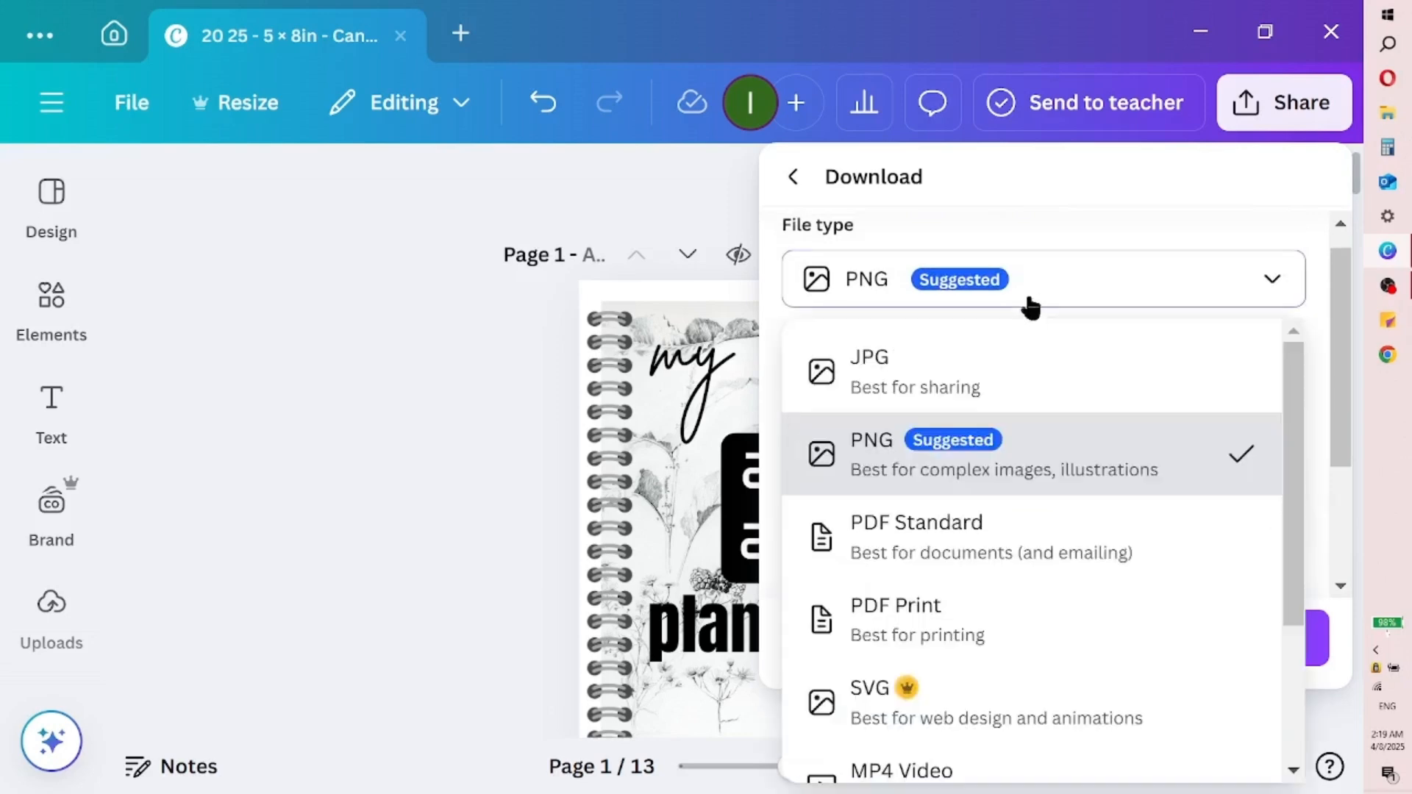
left_click(1031, 552)
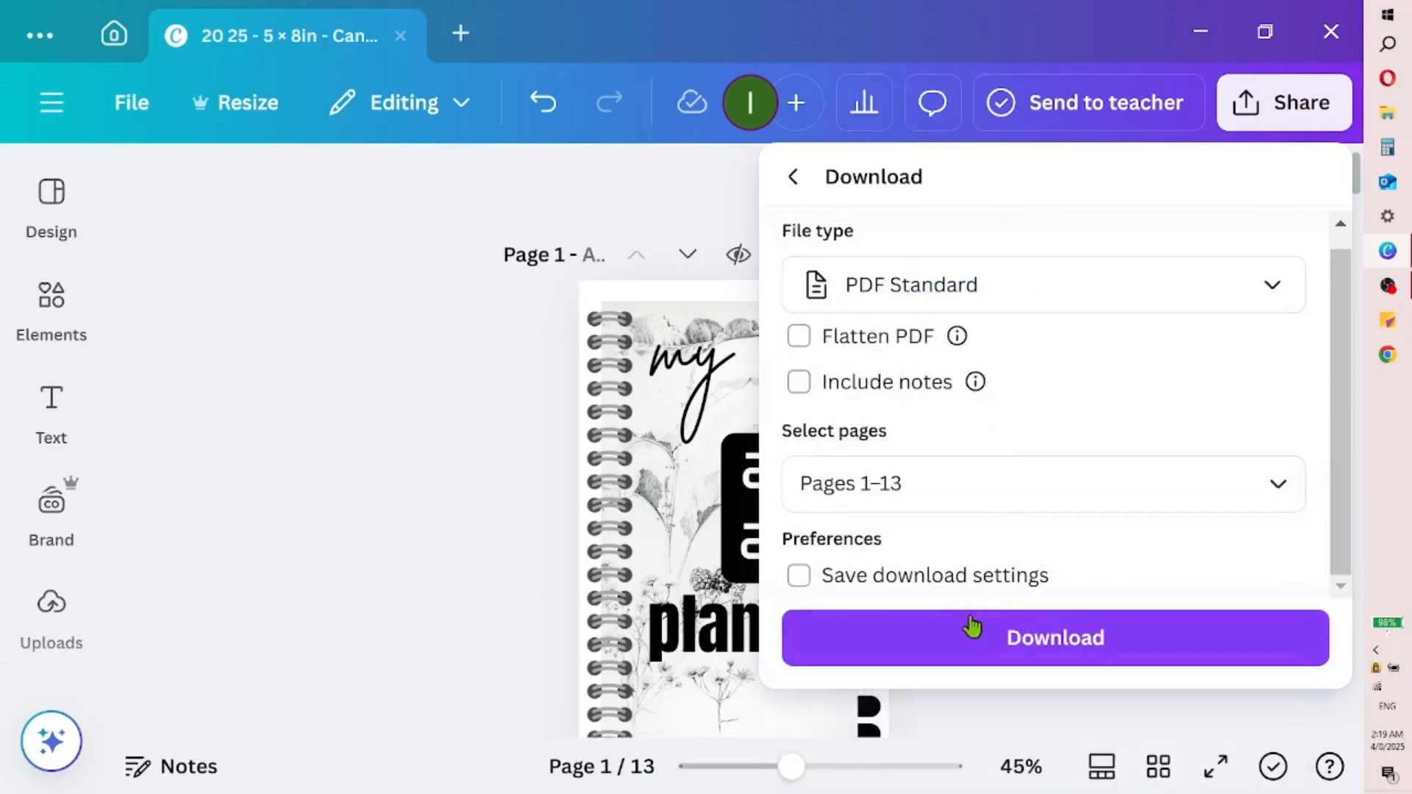
left_click(969, 618)
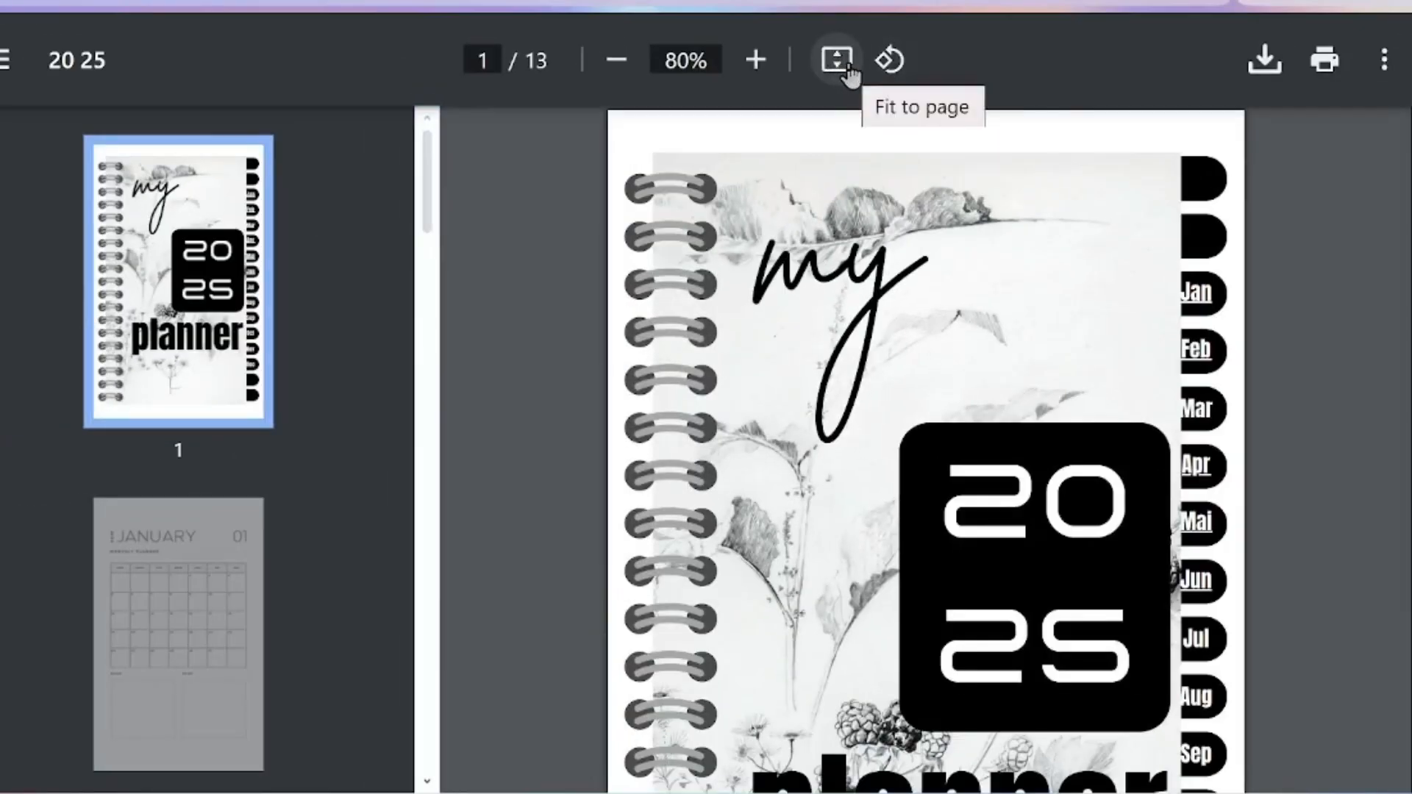
- Fit the exported planner PDF to the page and test the cover's Jan and Feb tab links
left_click(834, 62)
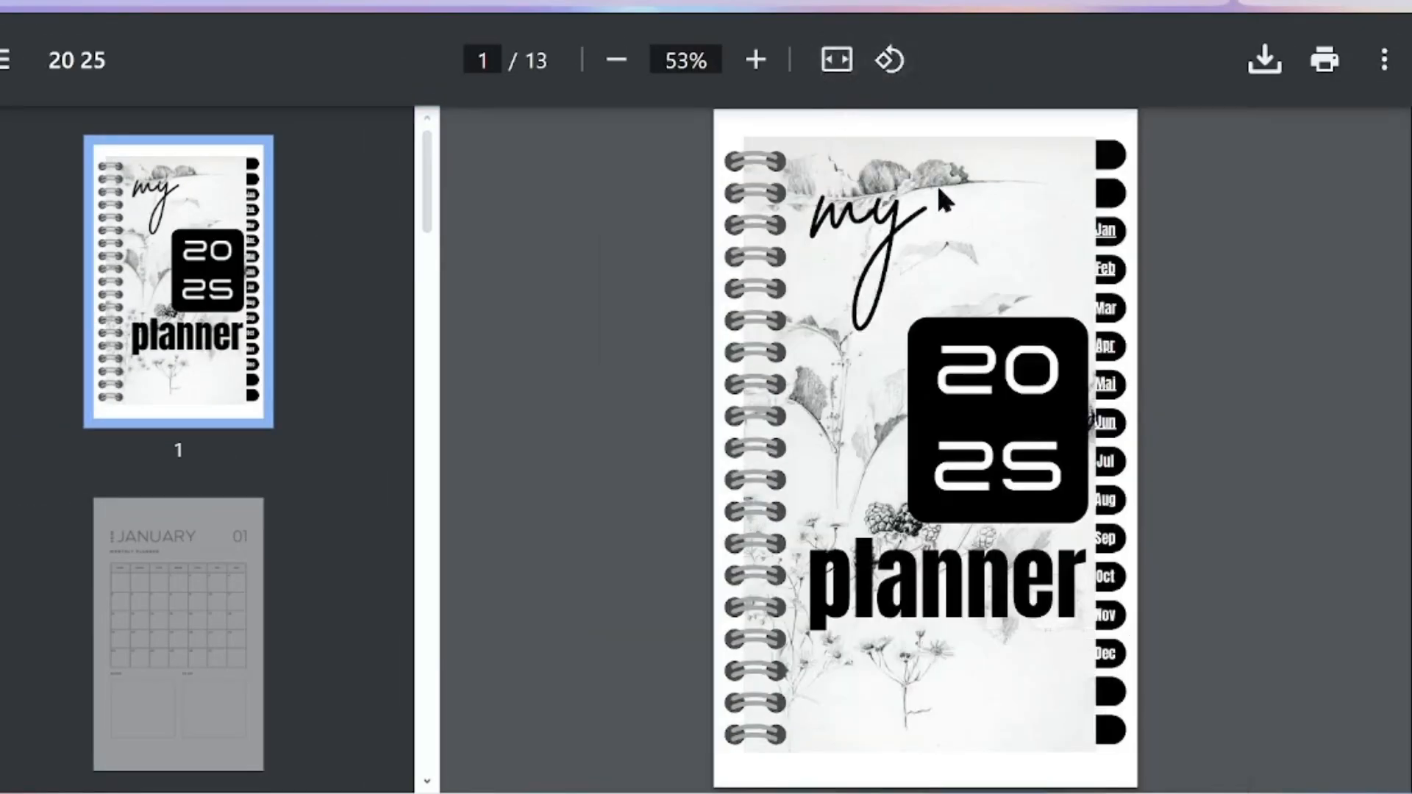
left_click(1106, 237)
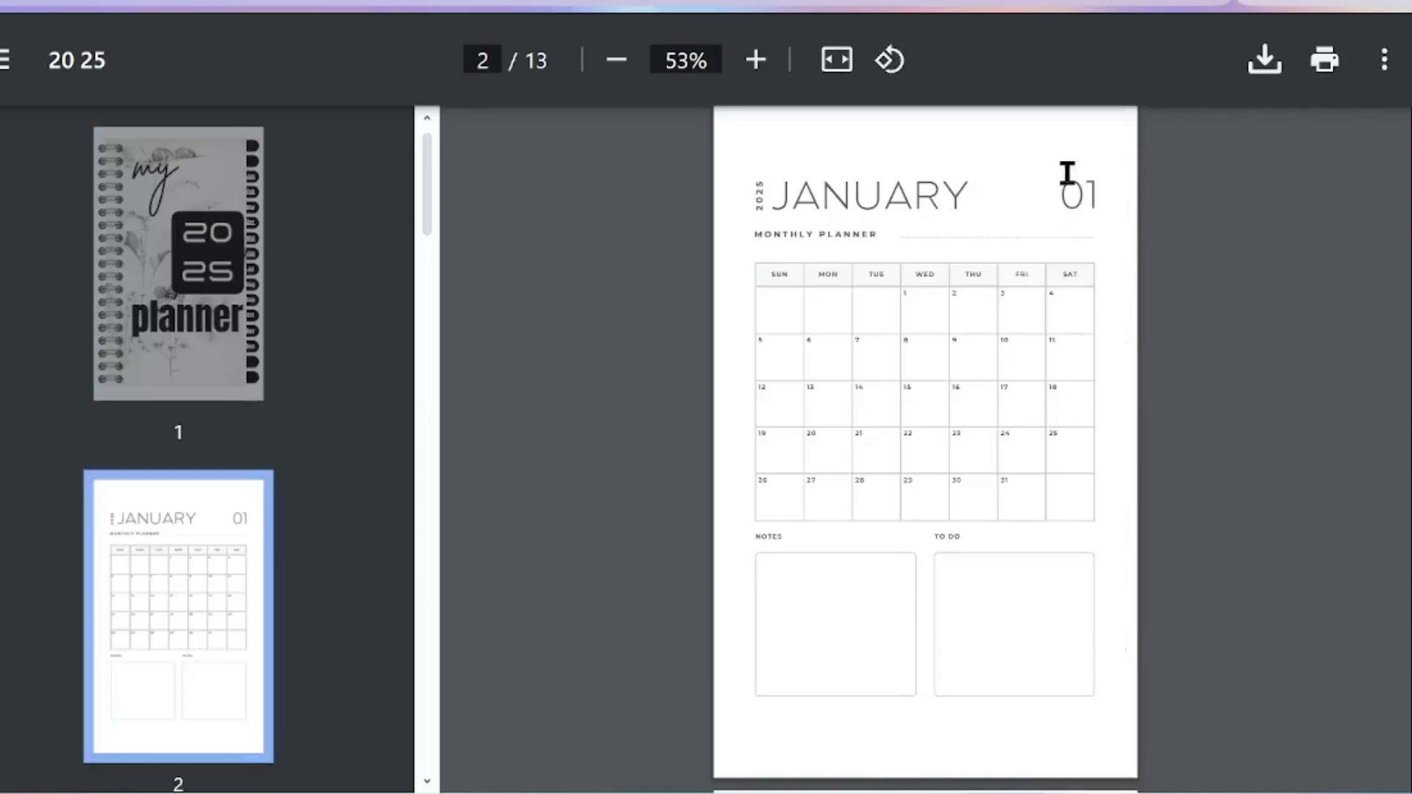
left_click(176, 360)
left_click(1106, 274)
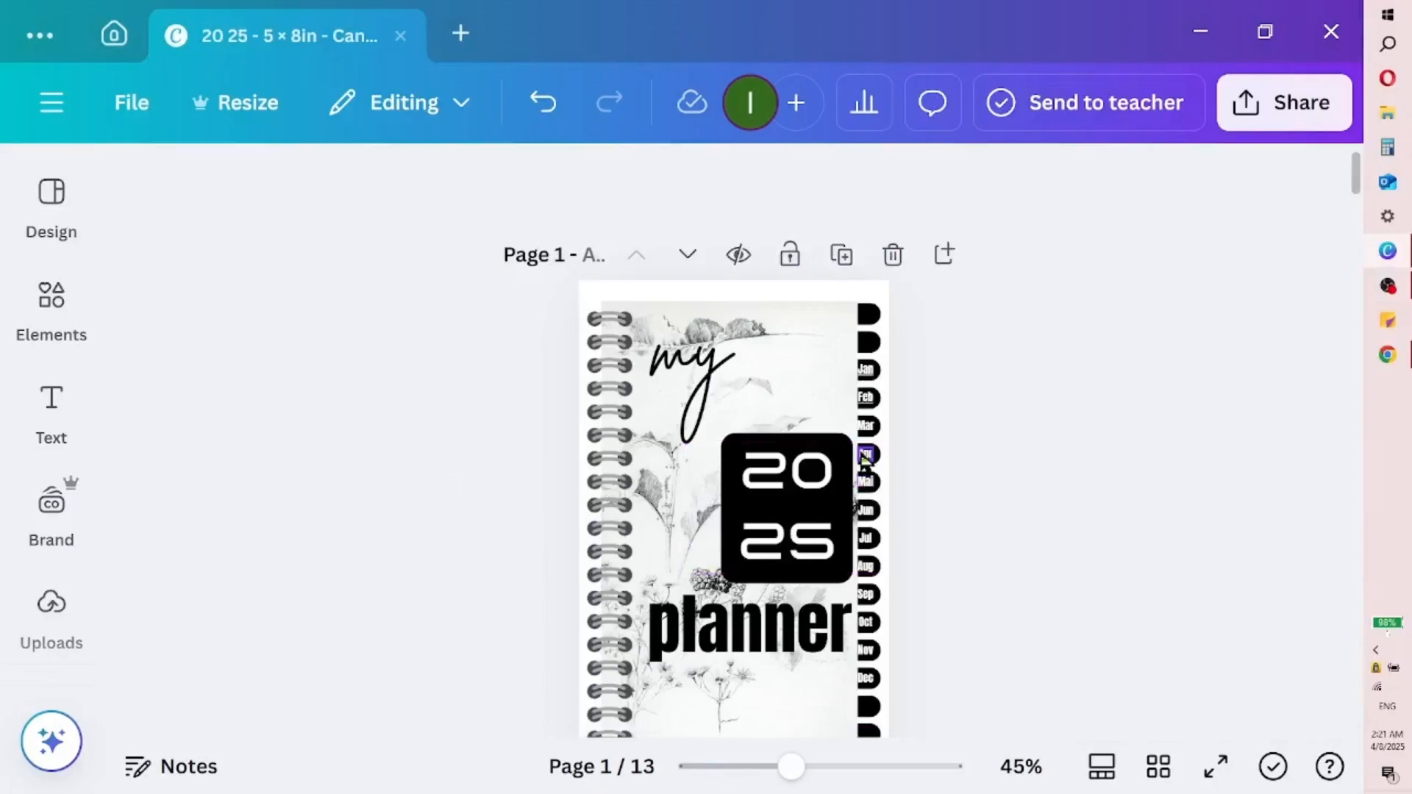
- Back in Canva, link the cover's "Apr" tab label to the document page "5 - Apr"
right_click(865, 458)
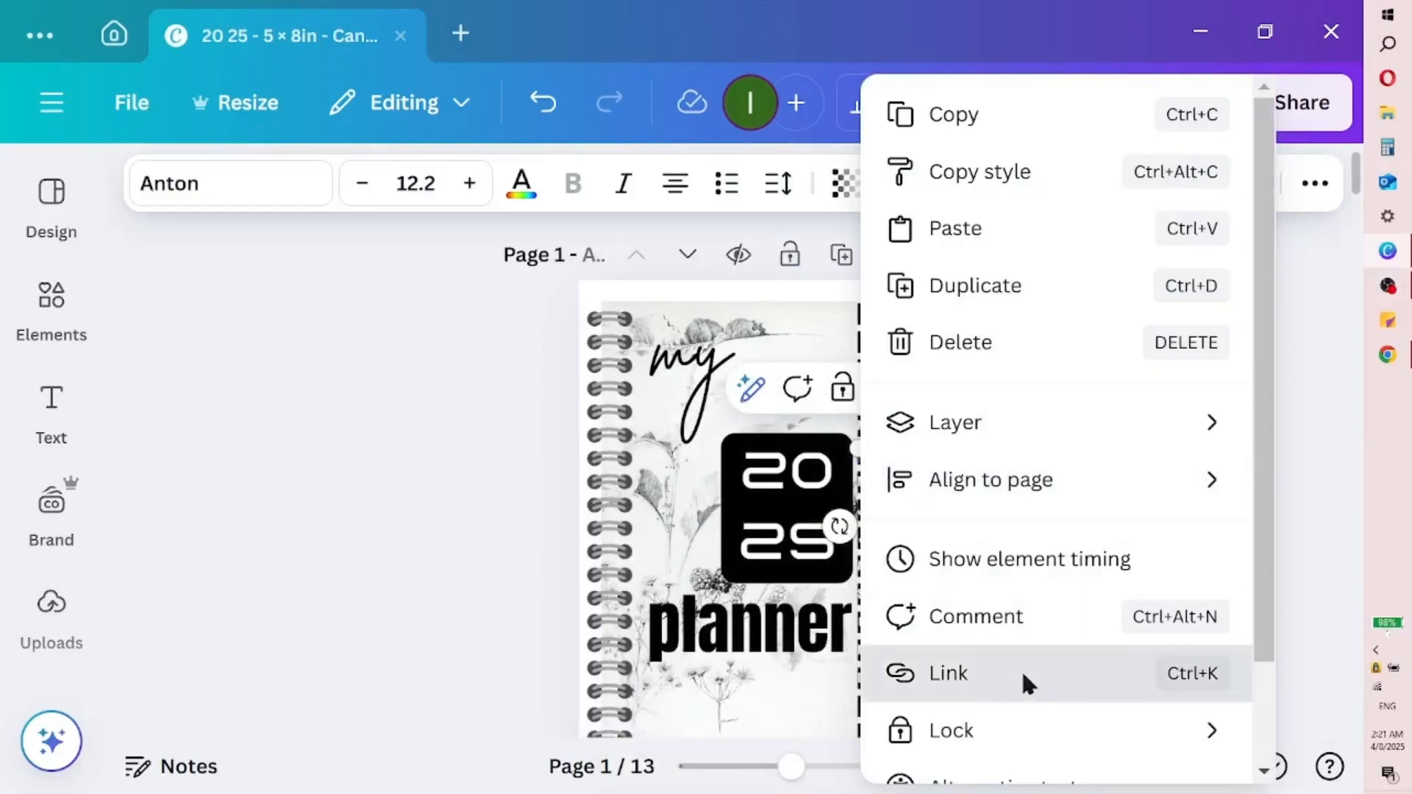
left_click(1024, 684)
left_click(826, 489)
left_click(826, 489)
left_click(826, 490)
left_click(827, 489)
left_click(827, 489)
left_click(826, 490)
left_click(827, 489)
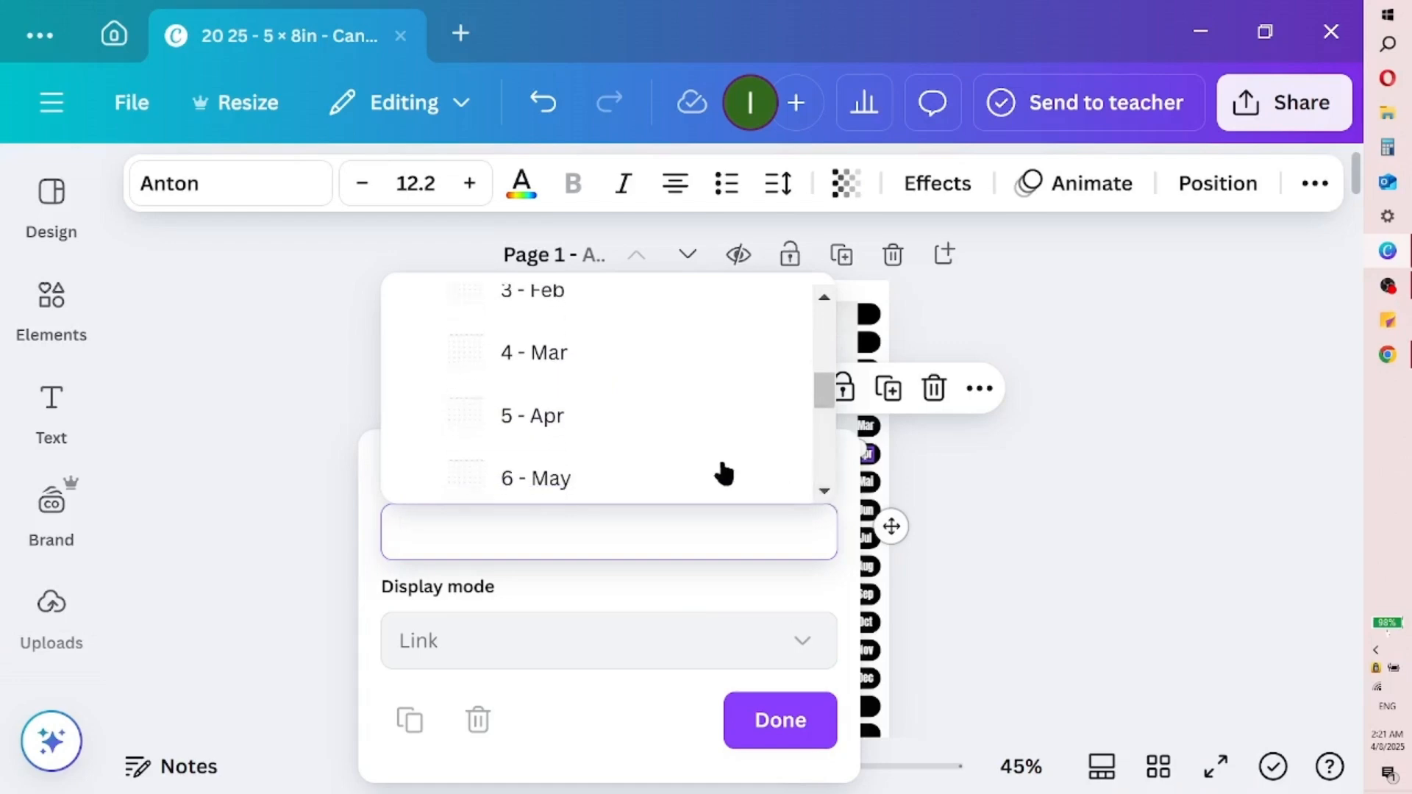
left_click(675, 438)
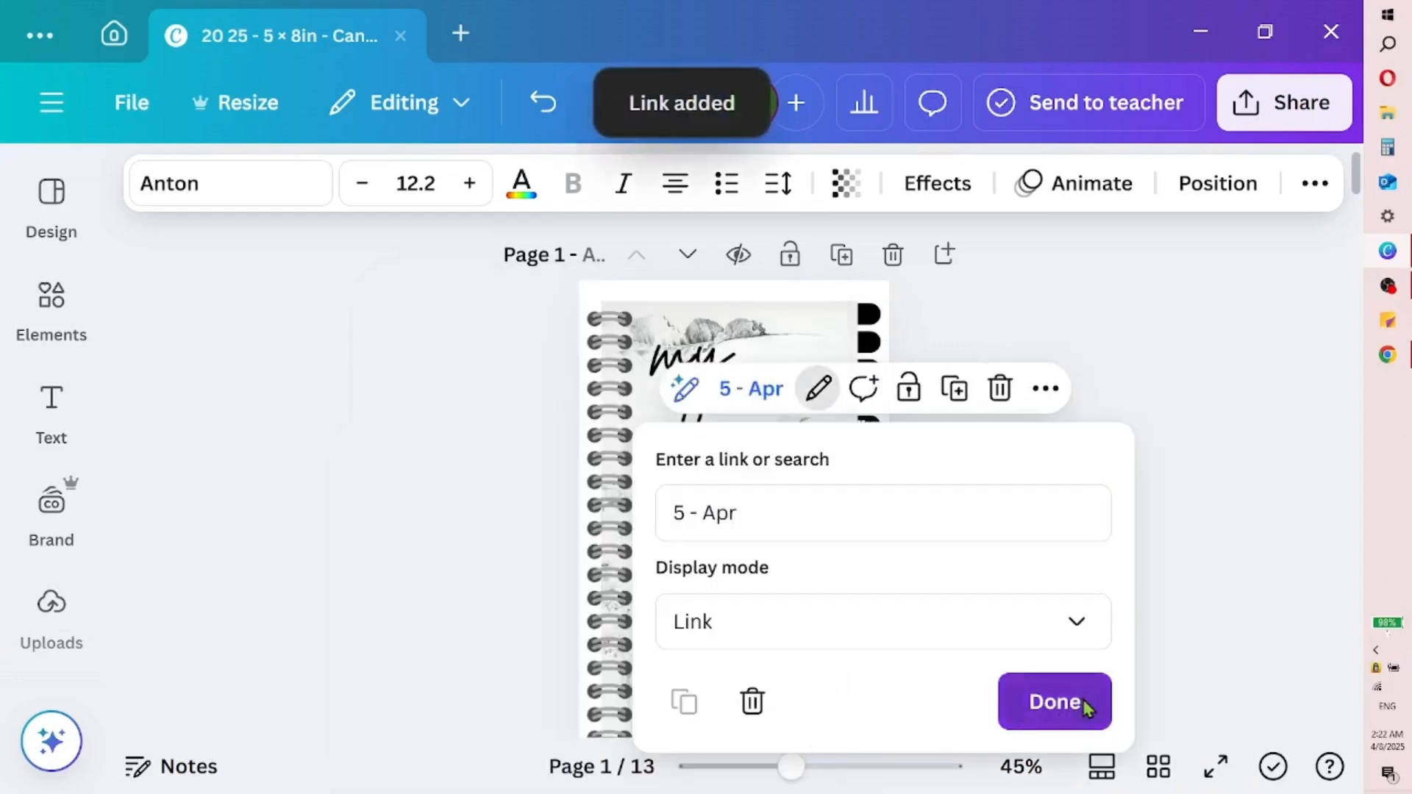
left_click(1085, 708)
- Open the link settings of the cover's "Mai" tab label and browse the available document pages
right_click(872, 487)
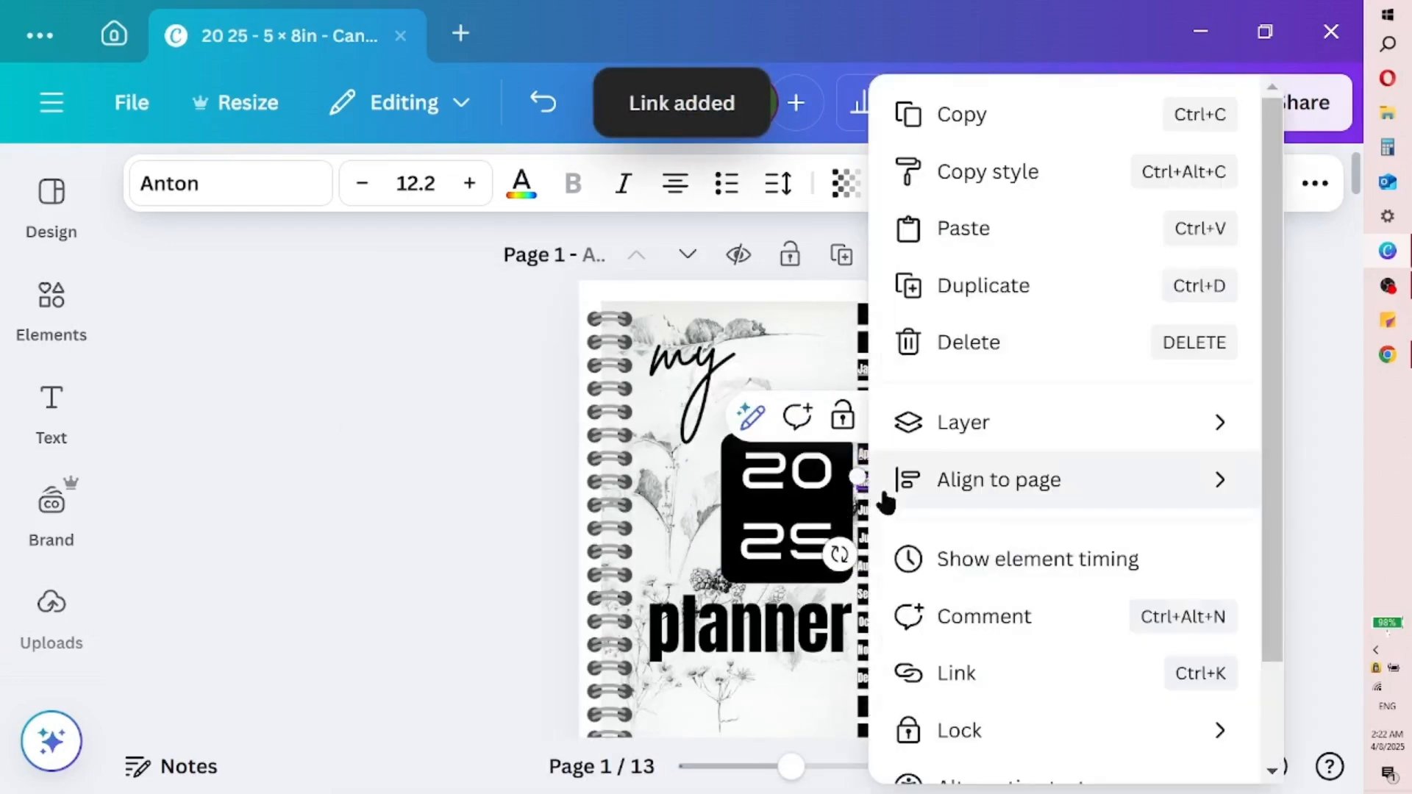
scroll(1066, 647, "down", 2)
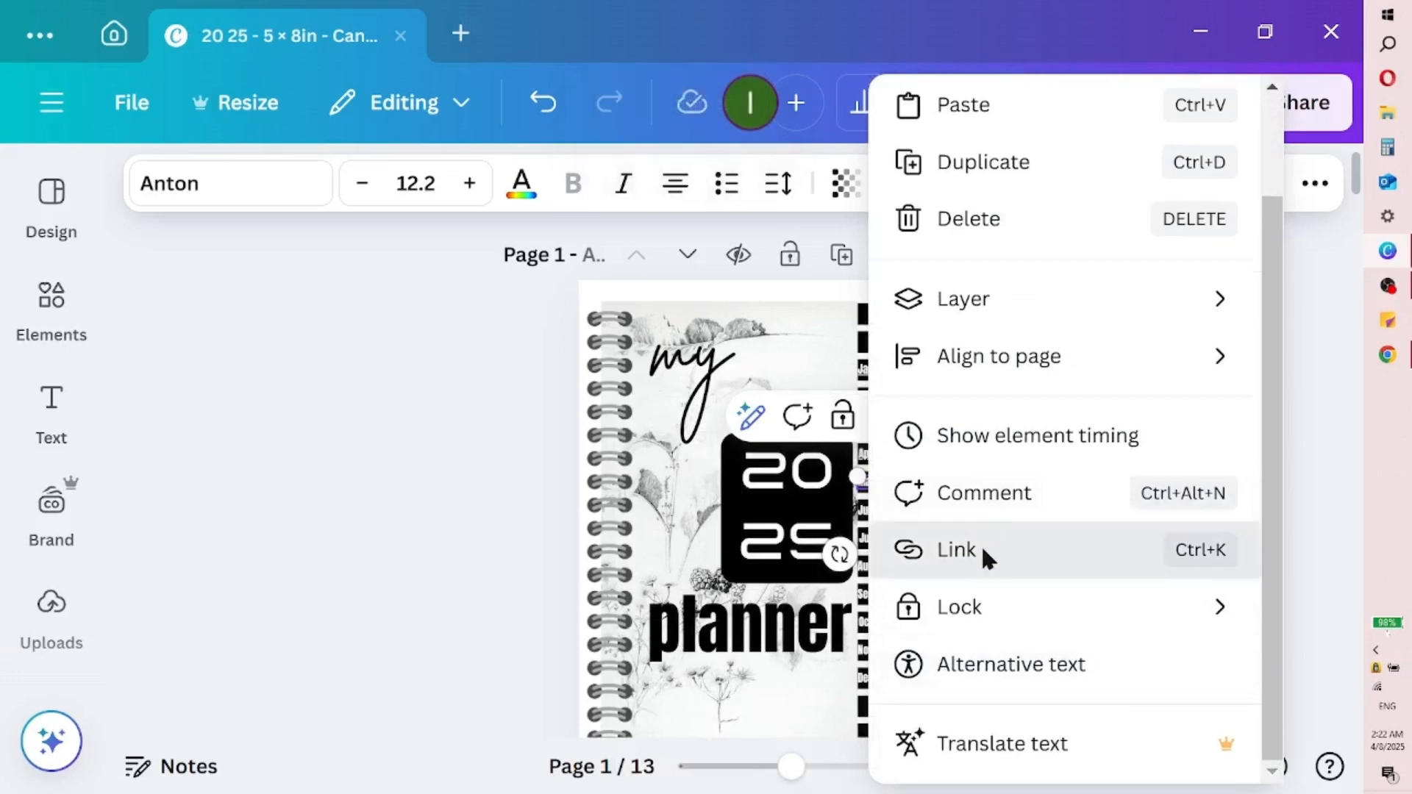
left_click(993, 550)
left_click_drag(835, 318, 833, 382)
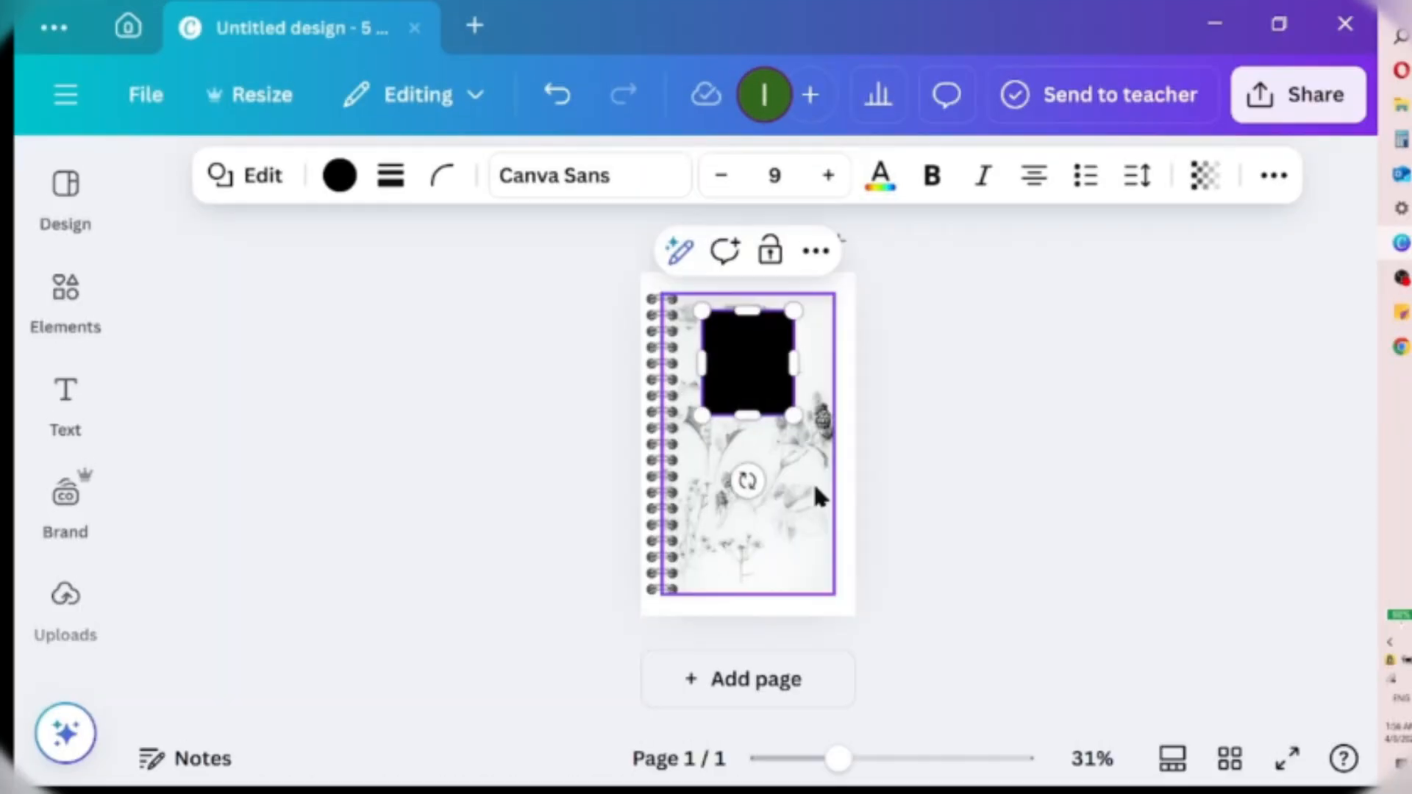
left_click(65, 401)
left_click(304, 500)
type("25 - 5 × 8in - Can")
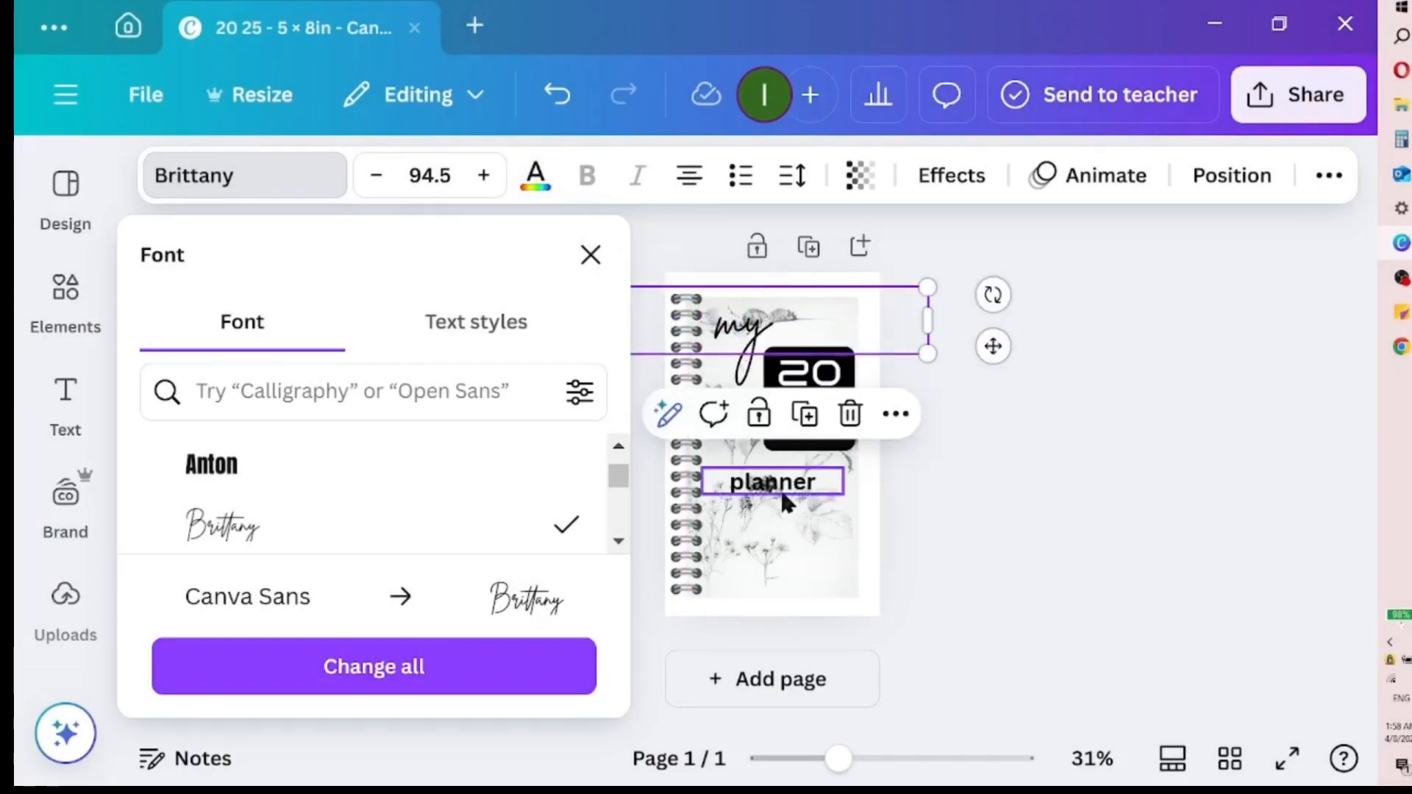
left_click(722, 491)
left_click_drag(702, 468, 555, 439)
left_click_drag(713, 464, 797, 509)
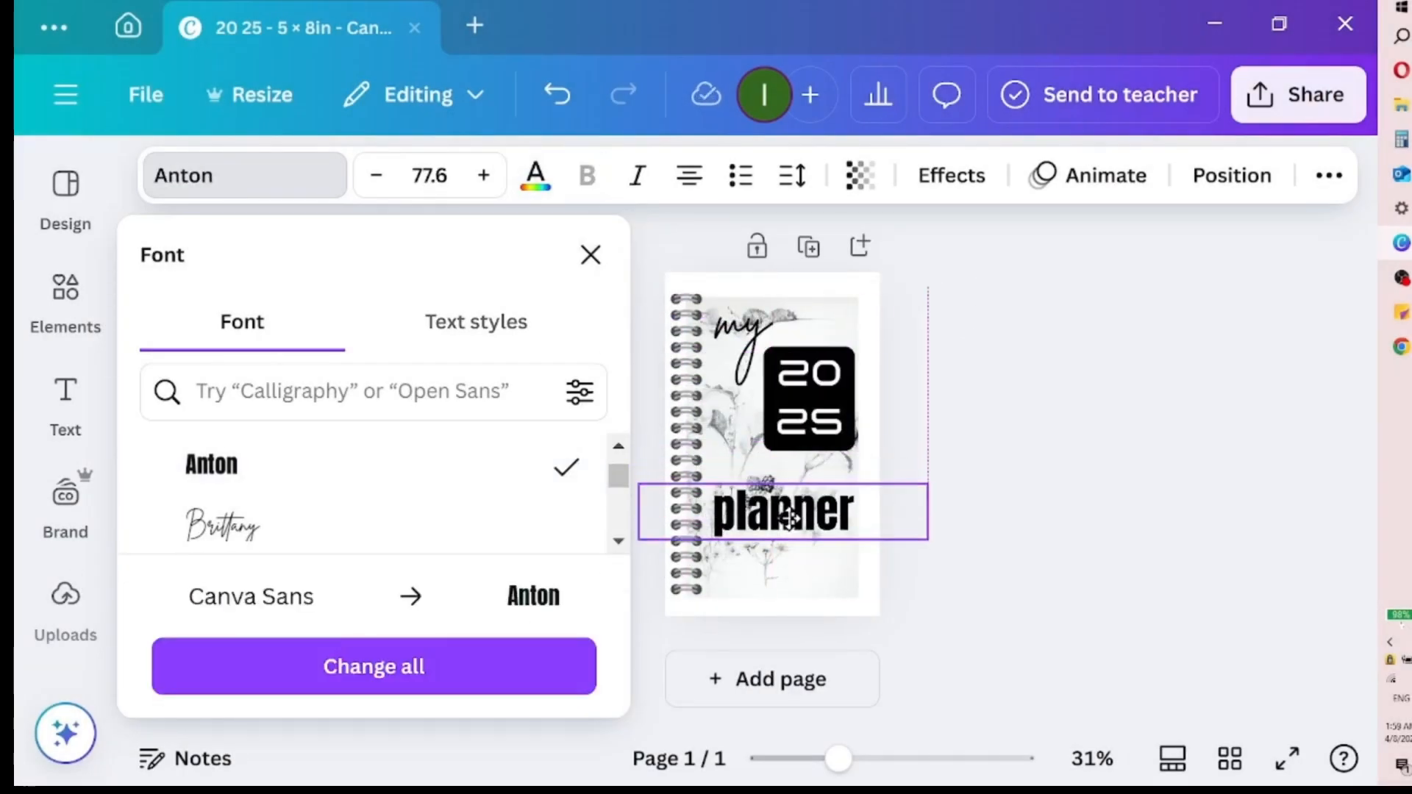
left_click(811, 367)
left_click_drag(812, 367, 812, 397)
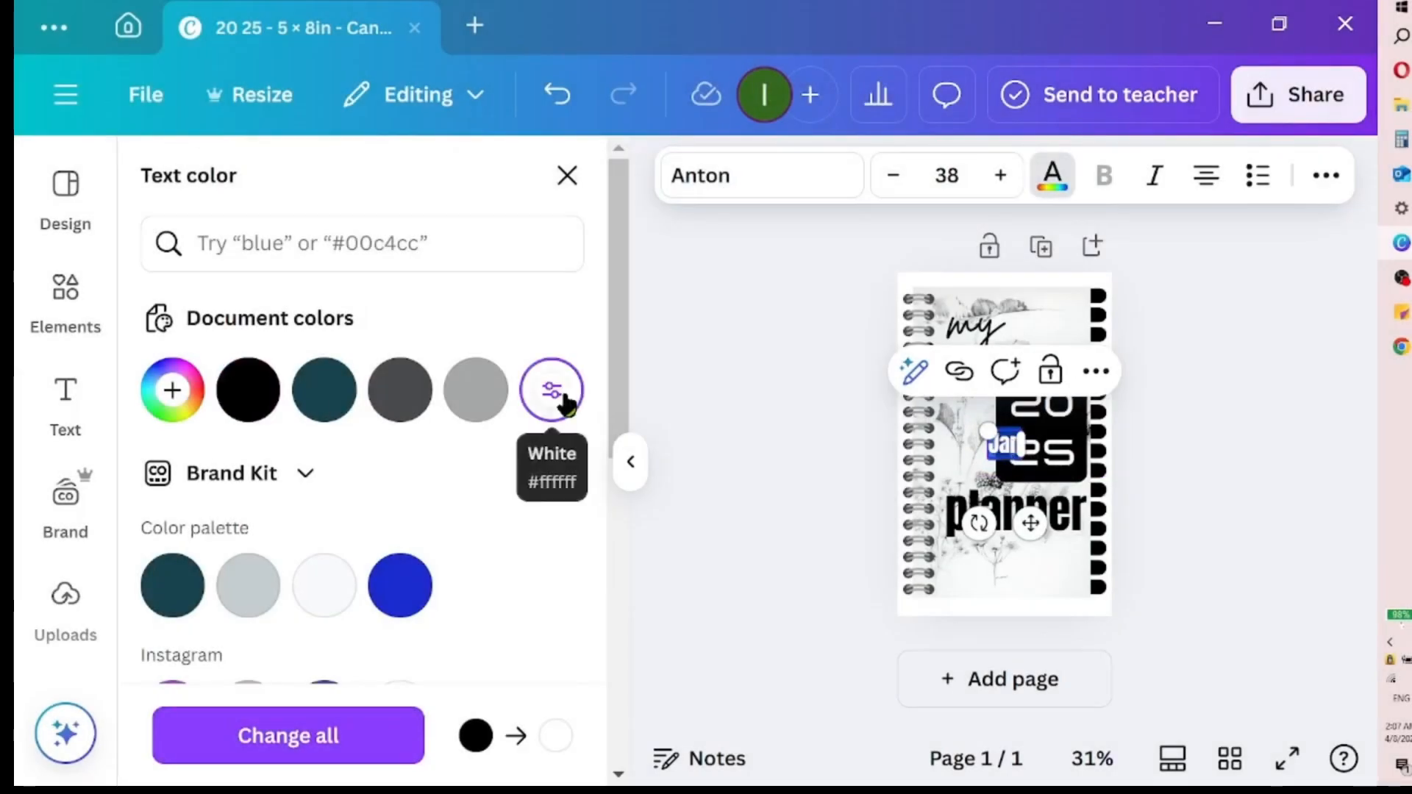
left_click(561, 400)
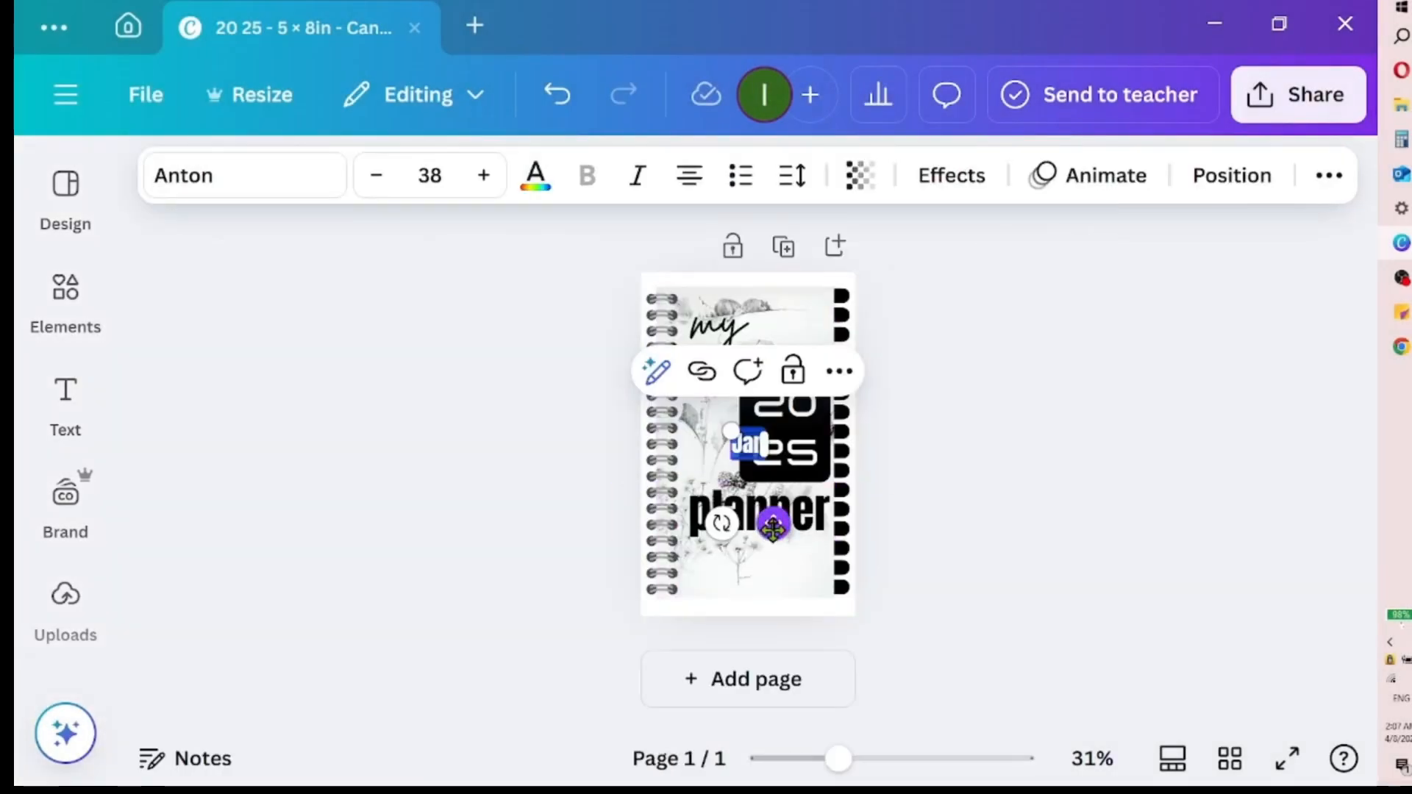
left_click_drag(772, 513, 862, 421)
left_click_drag(822, 326, 833, 335)
left_click_drag(837, 758, 890, 758)
left_click_drag(1368, 435, 1369, 351)
left_click_drag(934, 350, 951, 369)
left_click_drag(997, 461, 989, 434)
left_click_drag(972, 368, 959, 359)
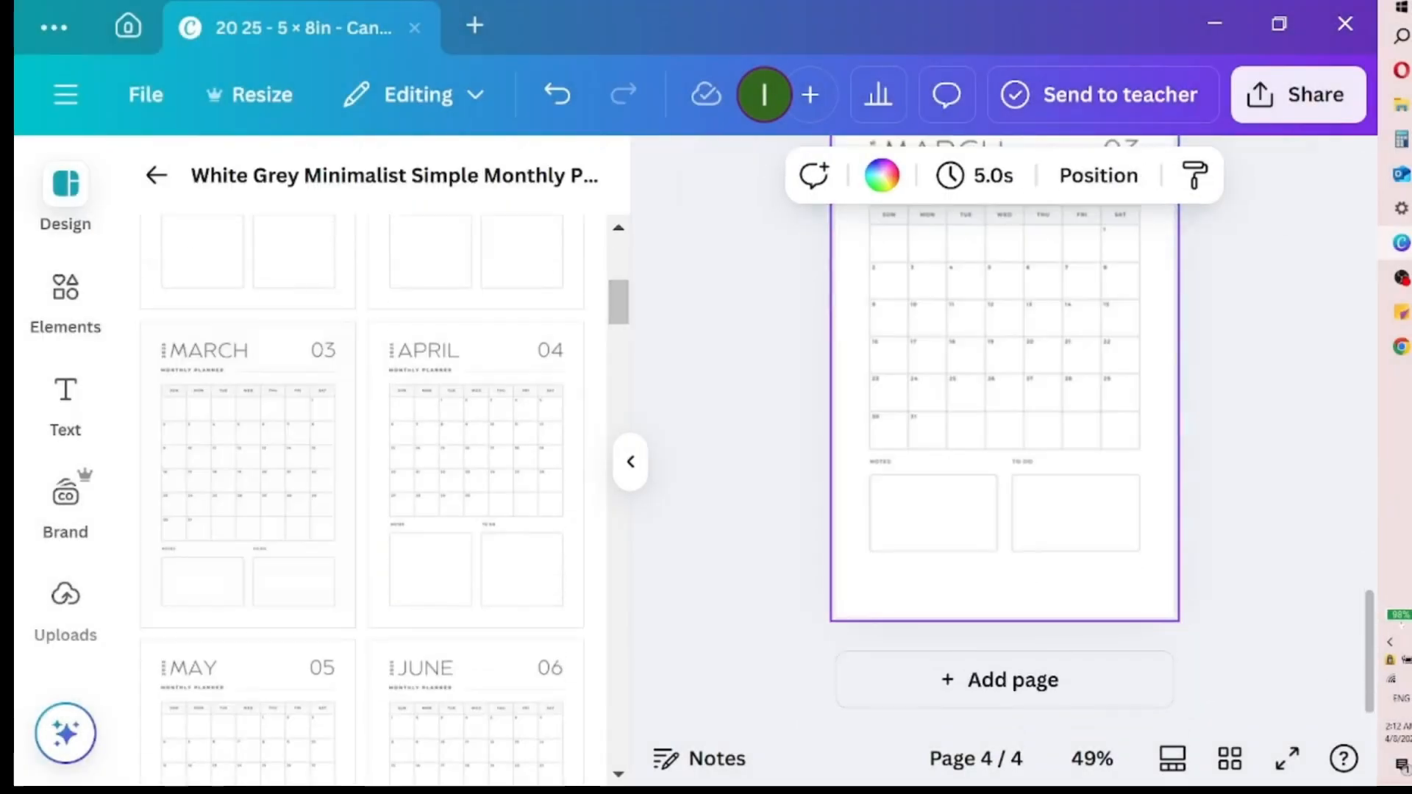
left_click(262, 668)
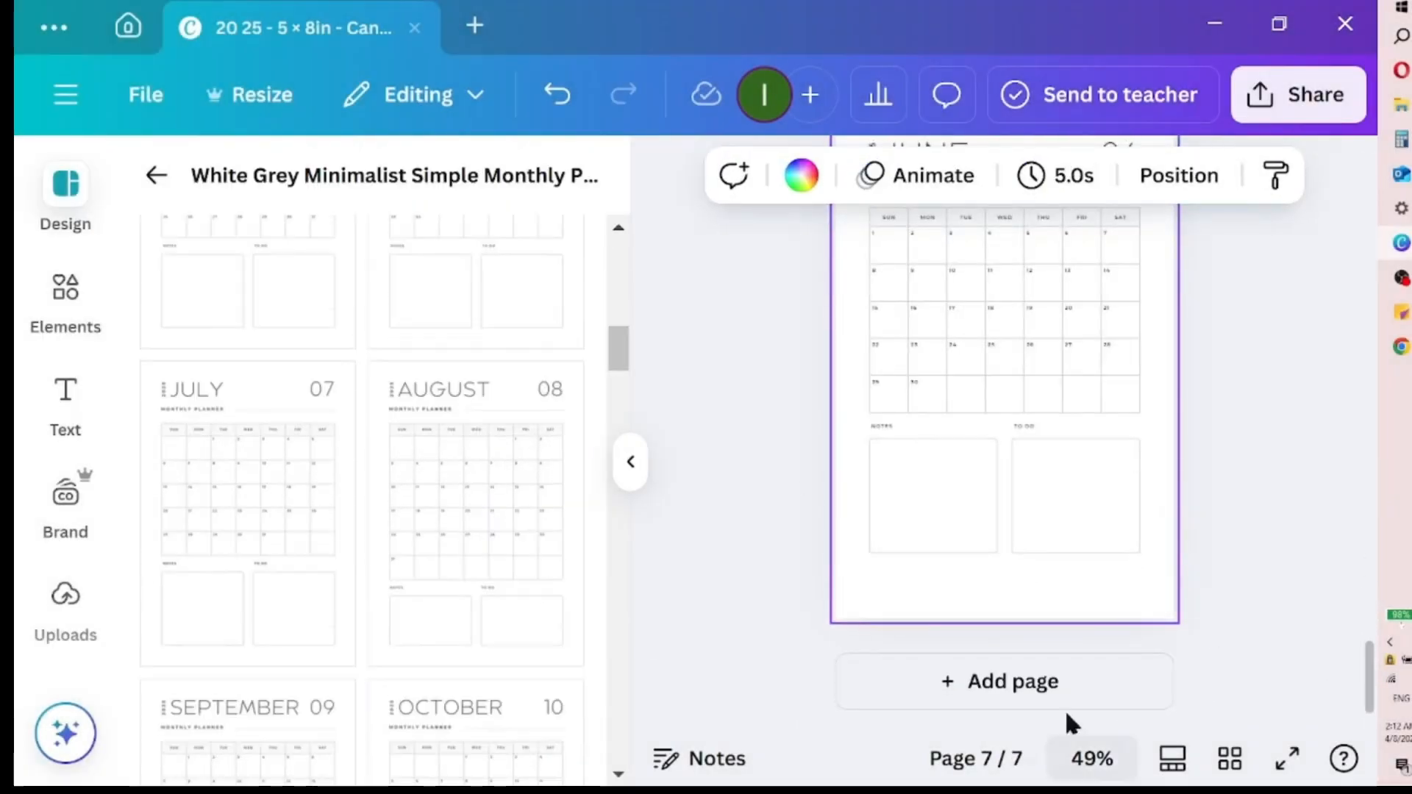
left_click(306, 608)
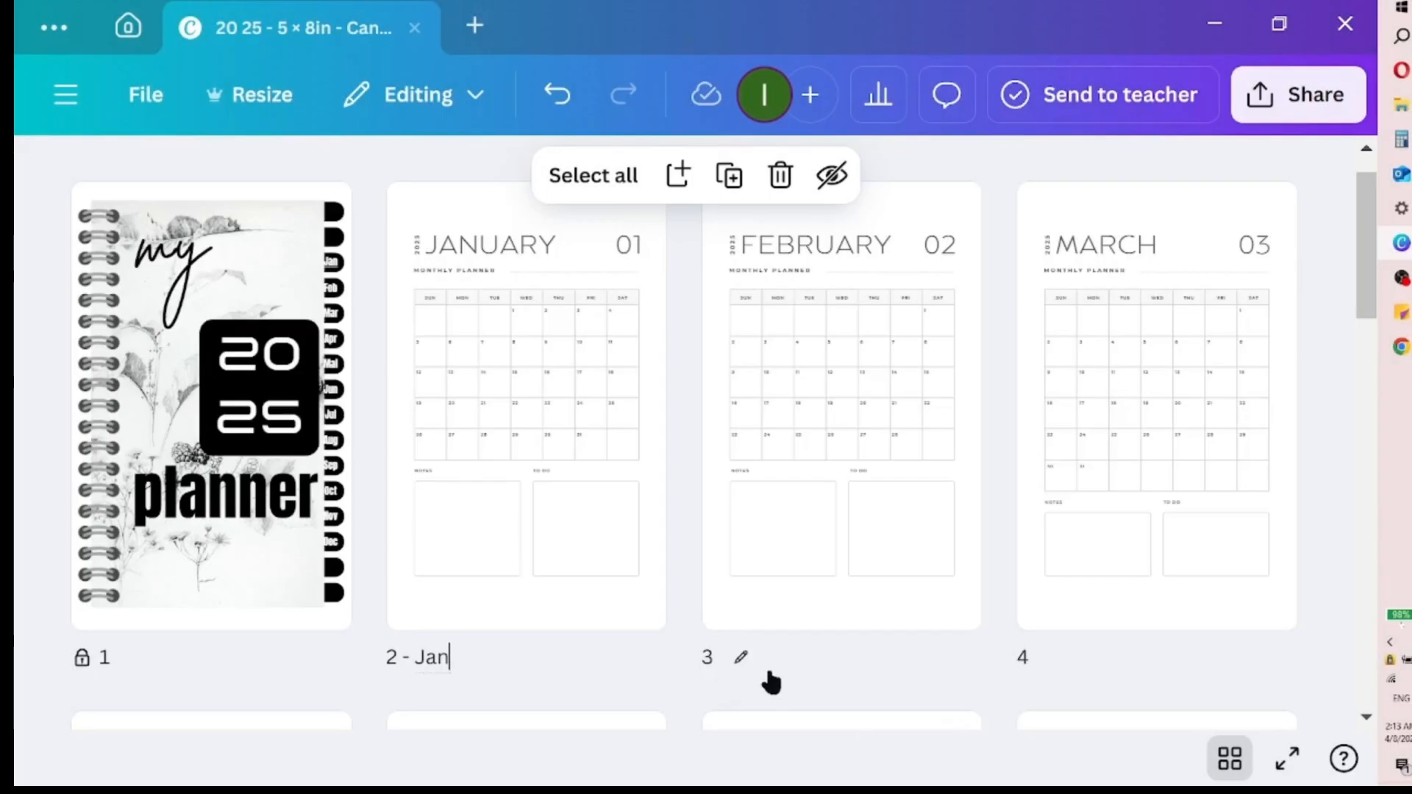
type("ar")
scroll(88, 776, "down", 5)
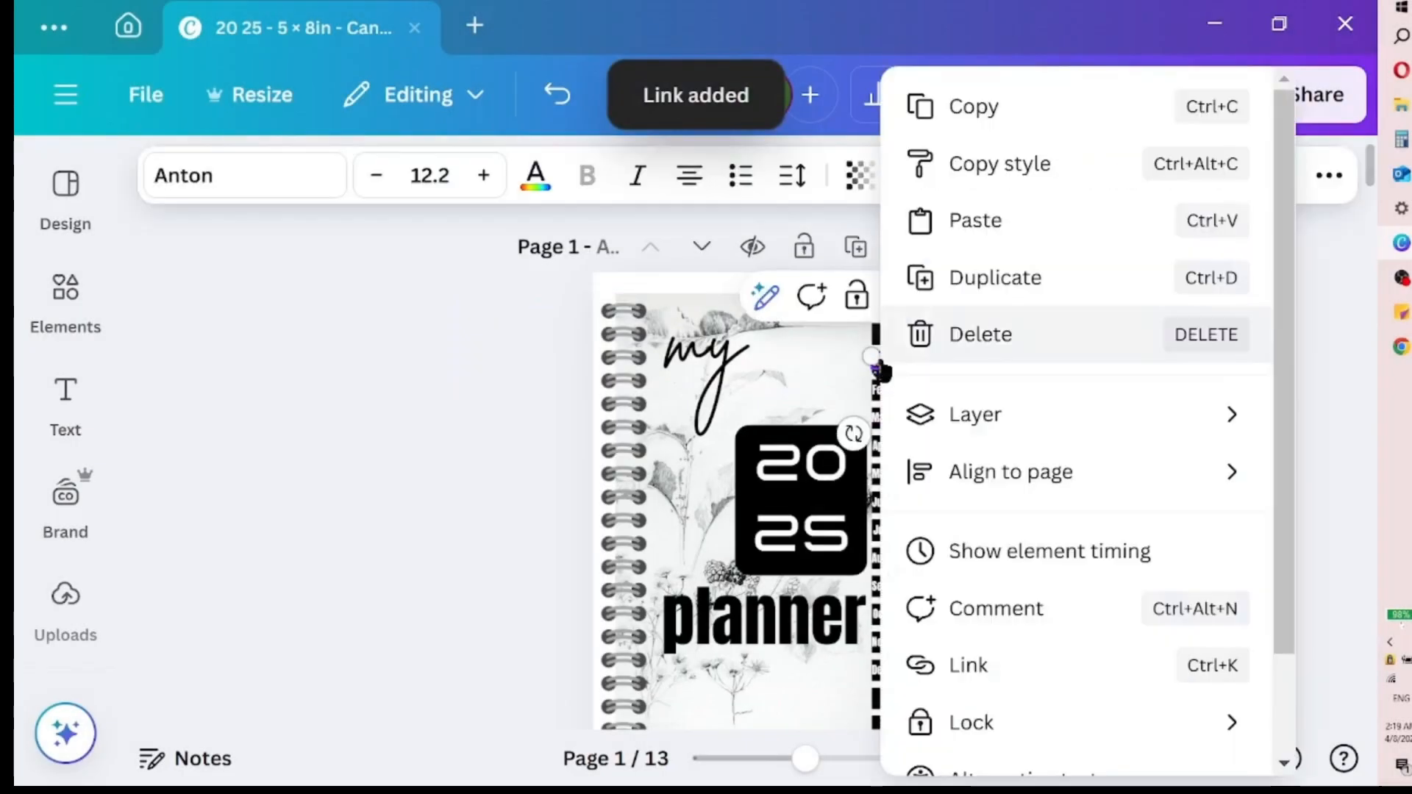
left_click(967, 664)
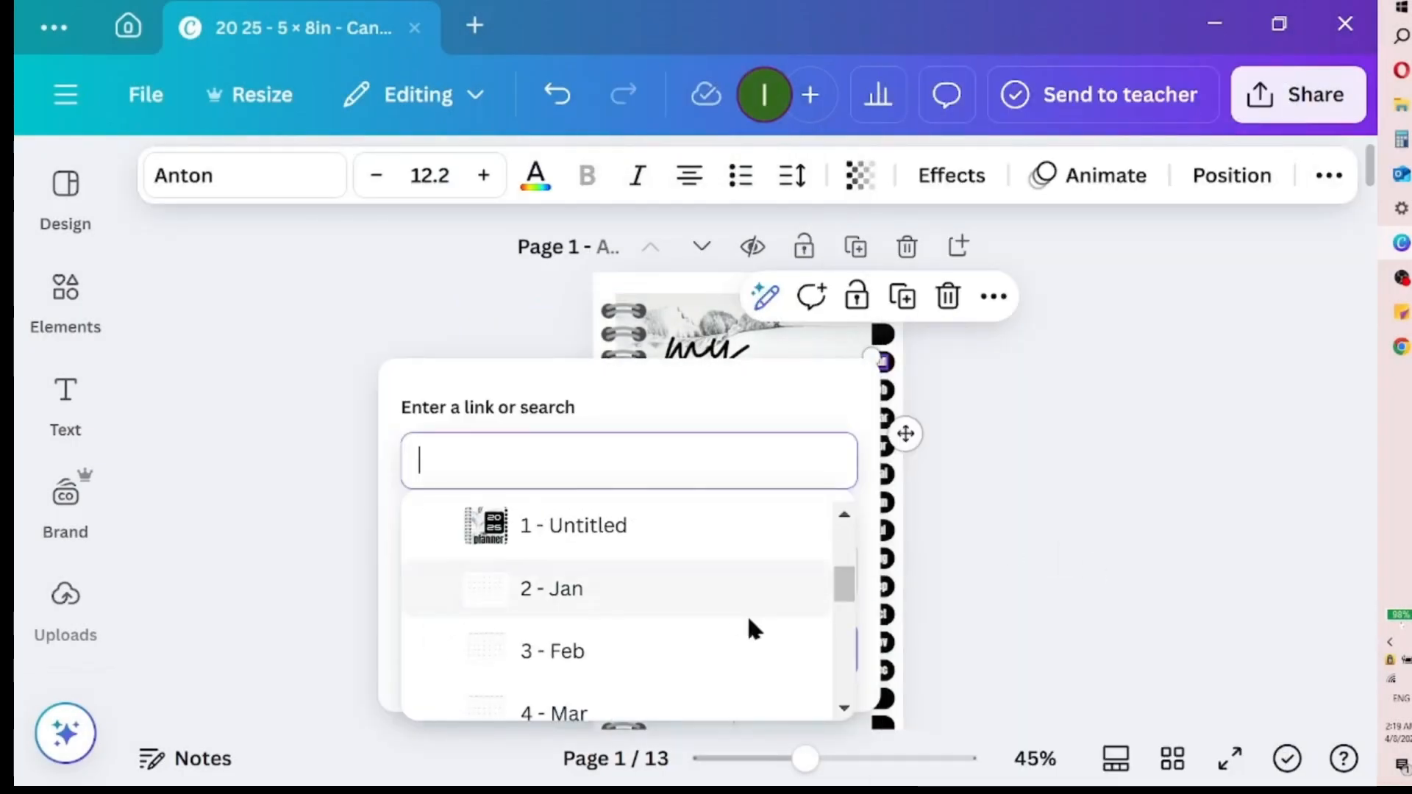
left_click(789, 612)
left_click(994, 327)
left_click(1066, 542)
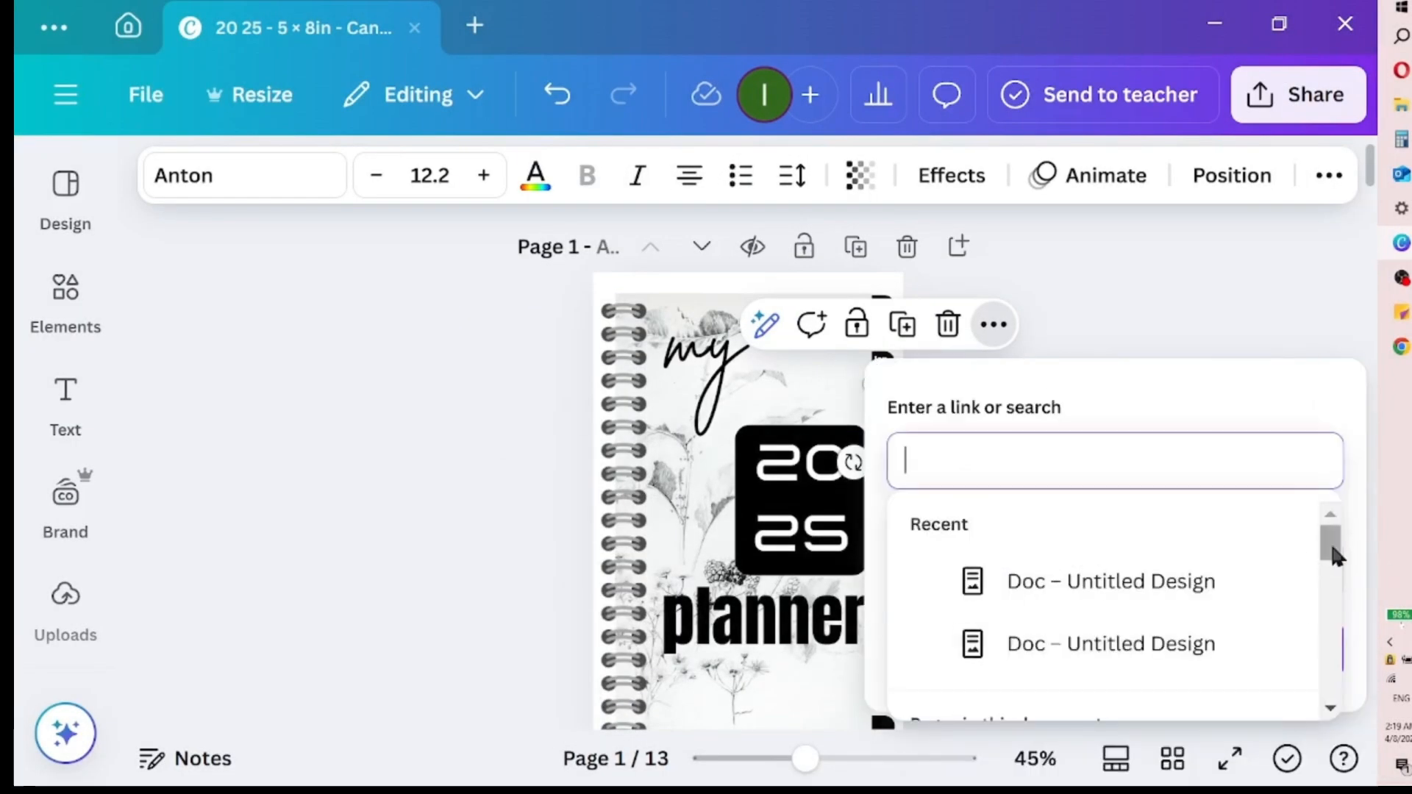
scroll(1103, 625, "down", 3)
left_click(1080, 652)
left_click(1081, 652)
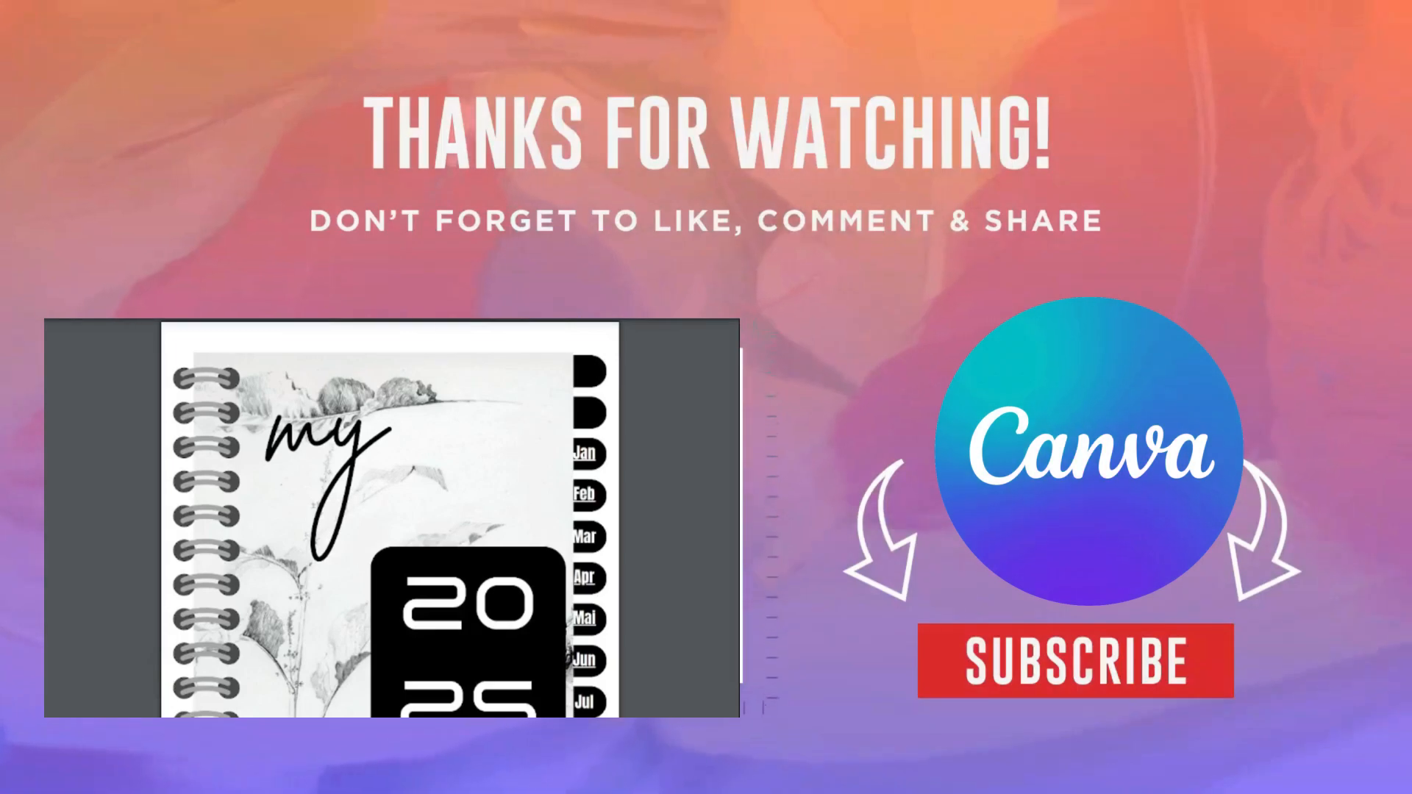